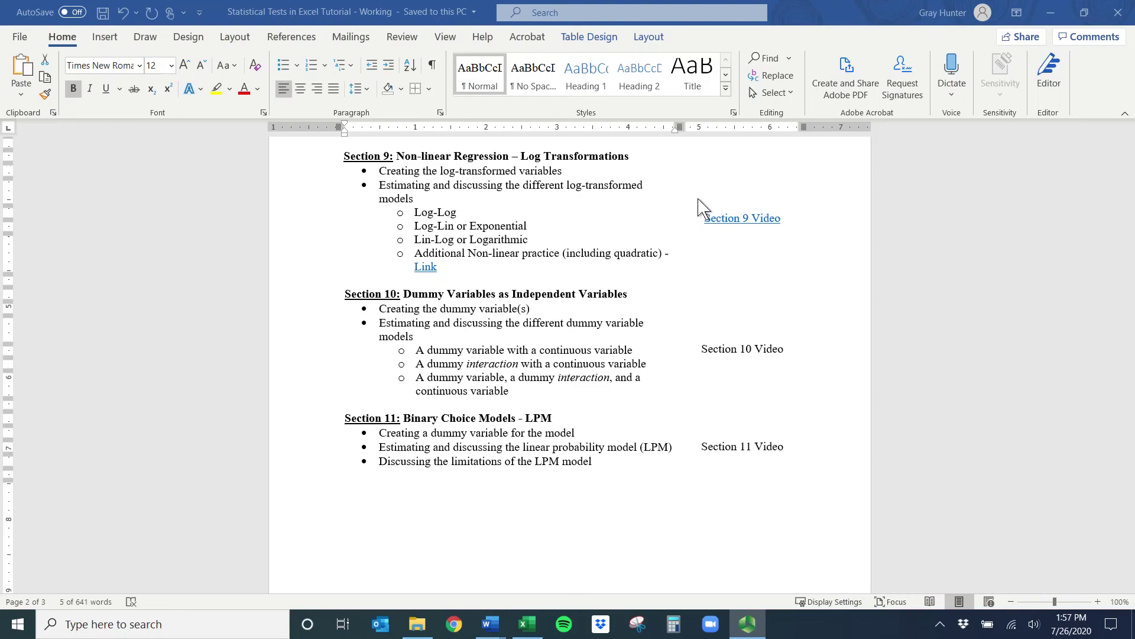
# Review the Section 10 dummy variable topics in the outline and switch to the "Dummy Variables as Xs" sheet of the Excel workbook University Data - Working.
pyautogui.moveTo(414, 294); pyautogui.dragTo(567, 305)
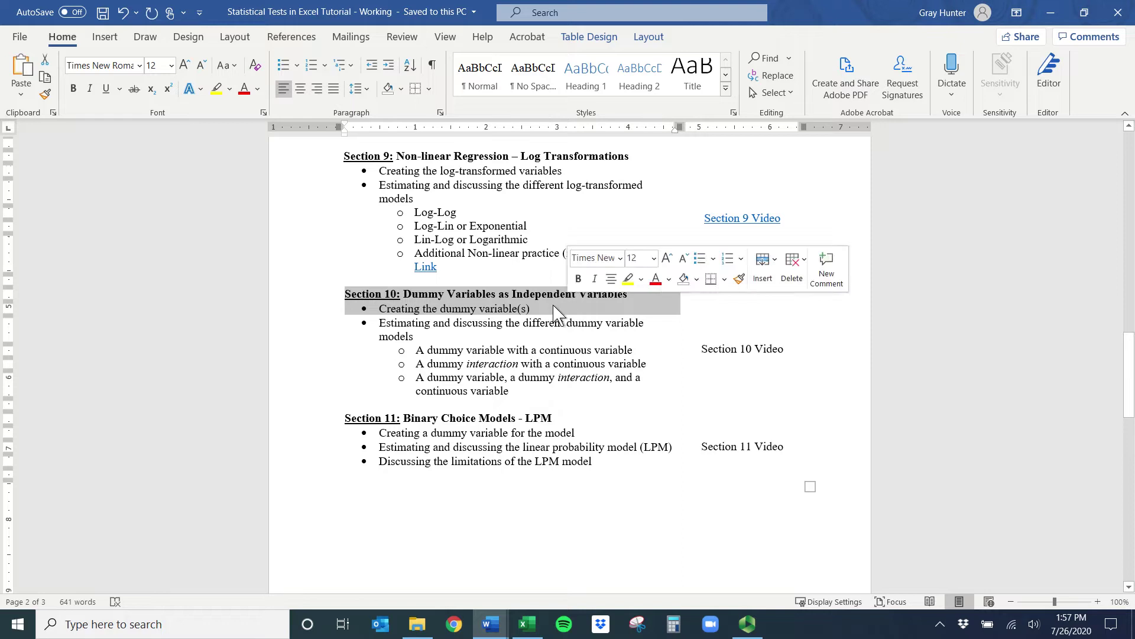
pyautogui.moveTo(423, 348); pyautogui.dragTo(514, 391)
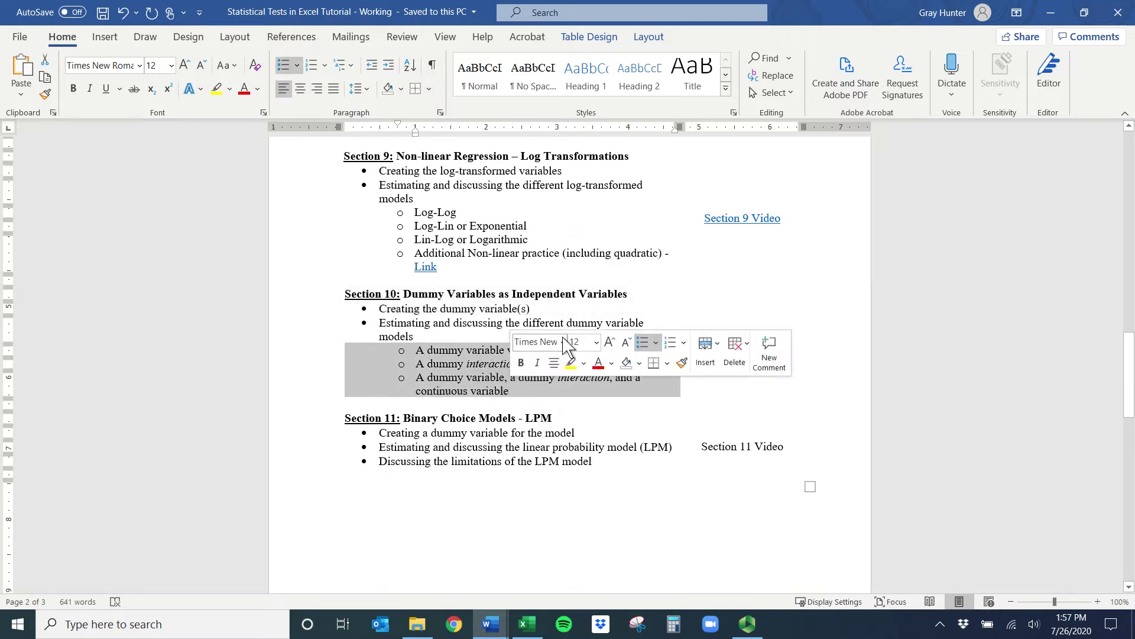
pyautogui.click(1052, 15)
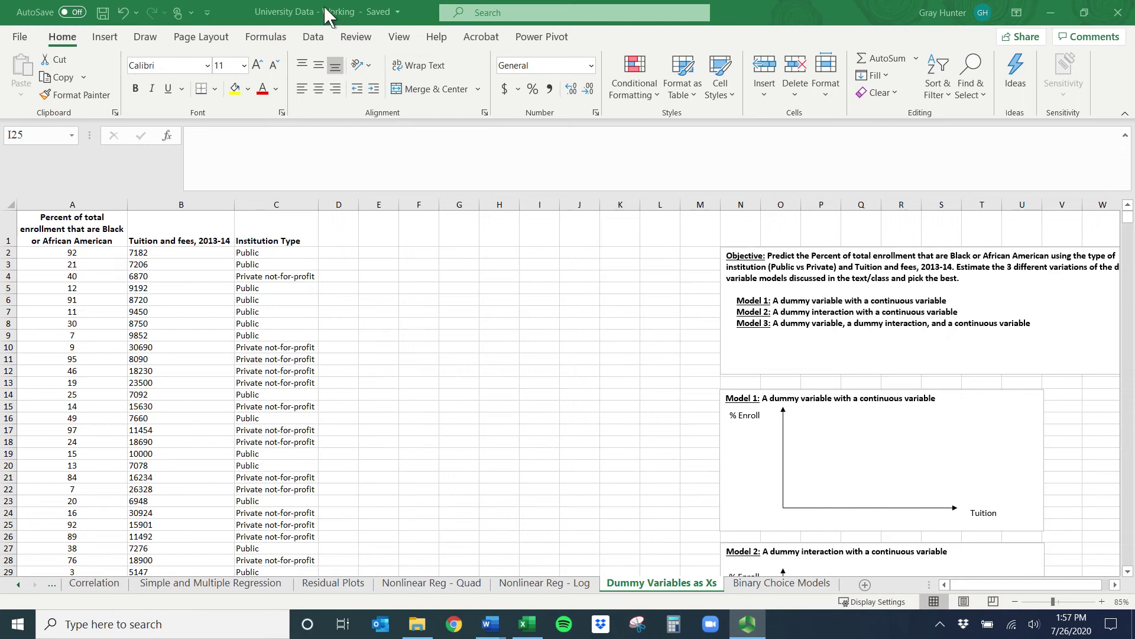
pyautogui.click(268, 9)
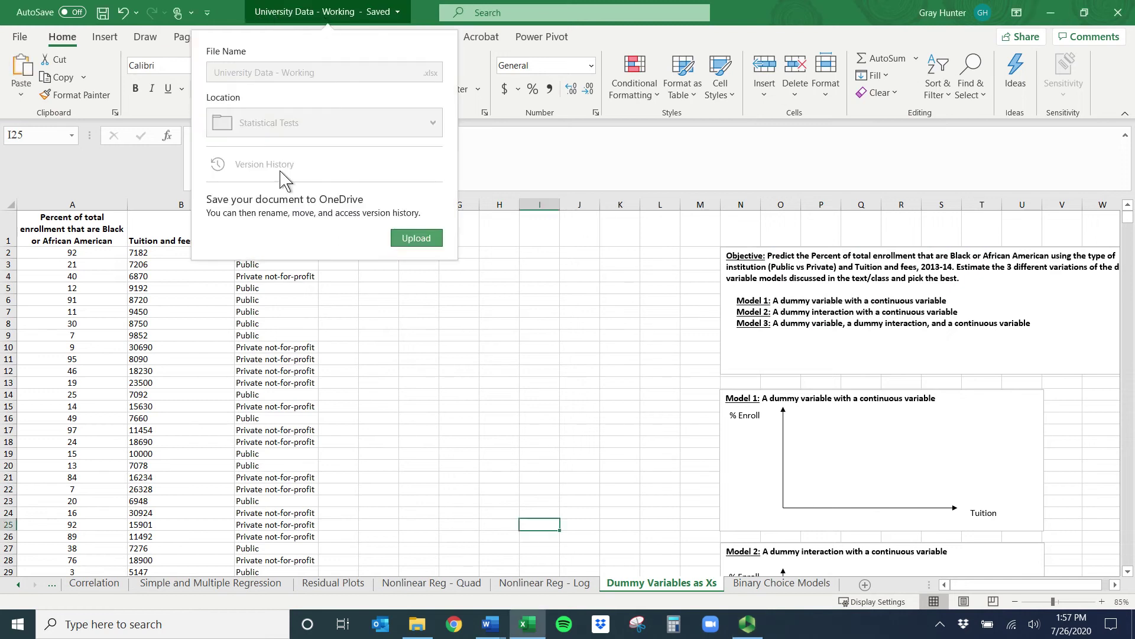
pyautogui.click(653, 587)
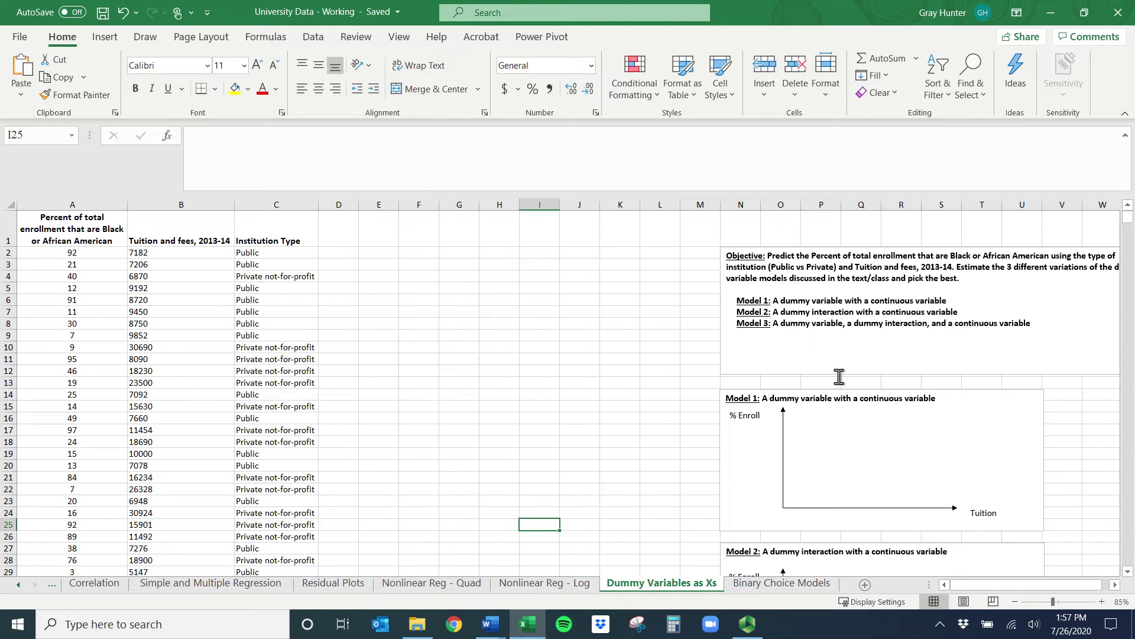
# Look over the model chart areas on the sheet and read the objective's dependent and independent variables.
pyautogui.scroll(-3, 838, 377)
pyautogui.scroll(-6, 839, 378)
pyautogui.scroll(9, 838, 378)
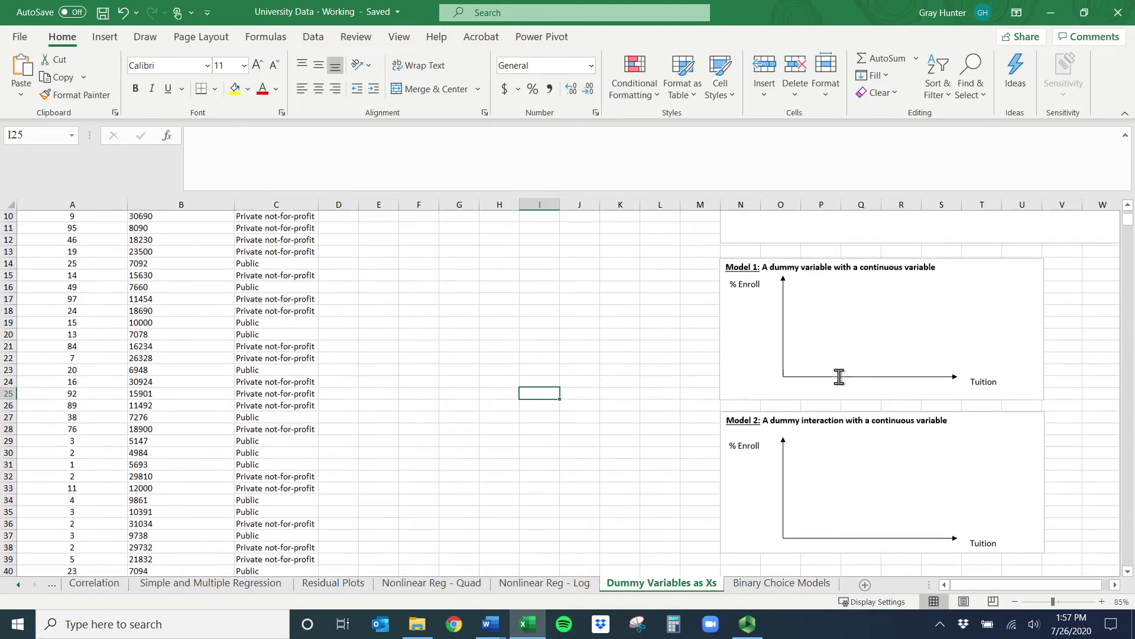
pyautogui.scroll(1, 839, 377)
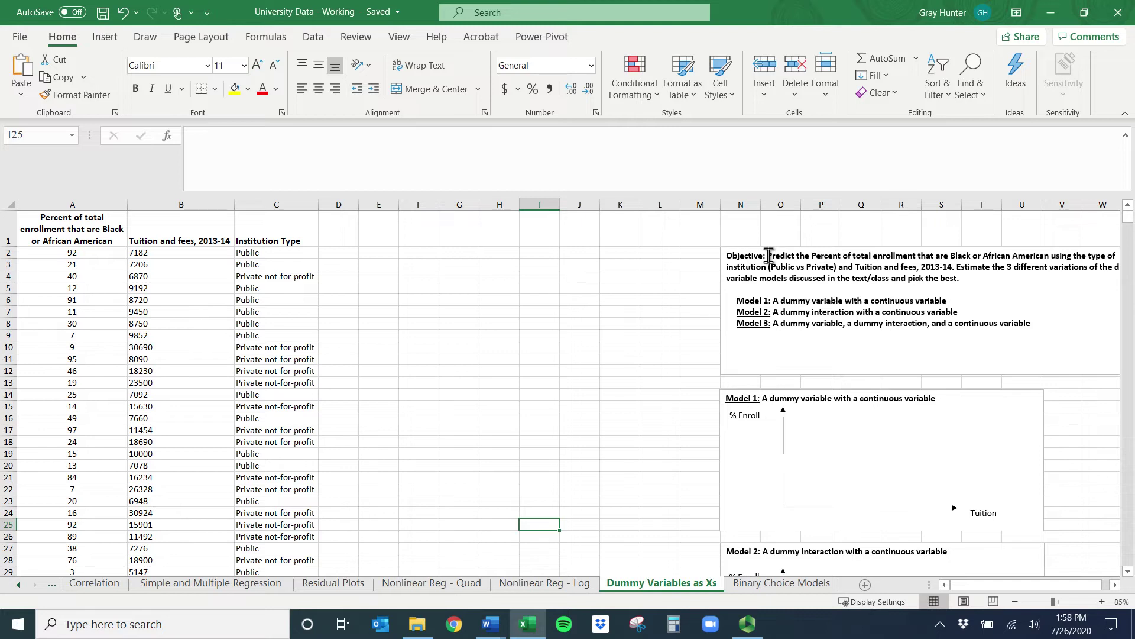
pyautogui.moveTo(768, 256); pyautogui.dragTo(1021, 257)
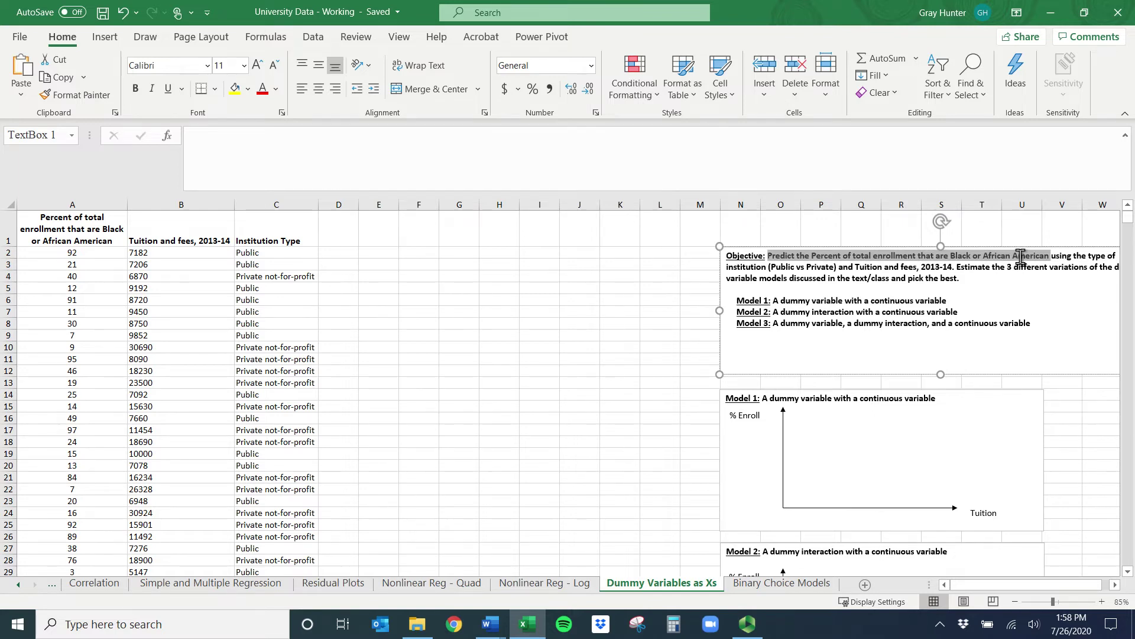
pyautogui.moveTo(727, 267); pyautogui.dragTo(899, 267)
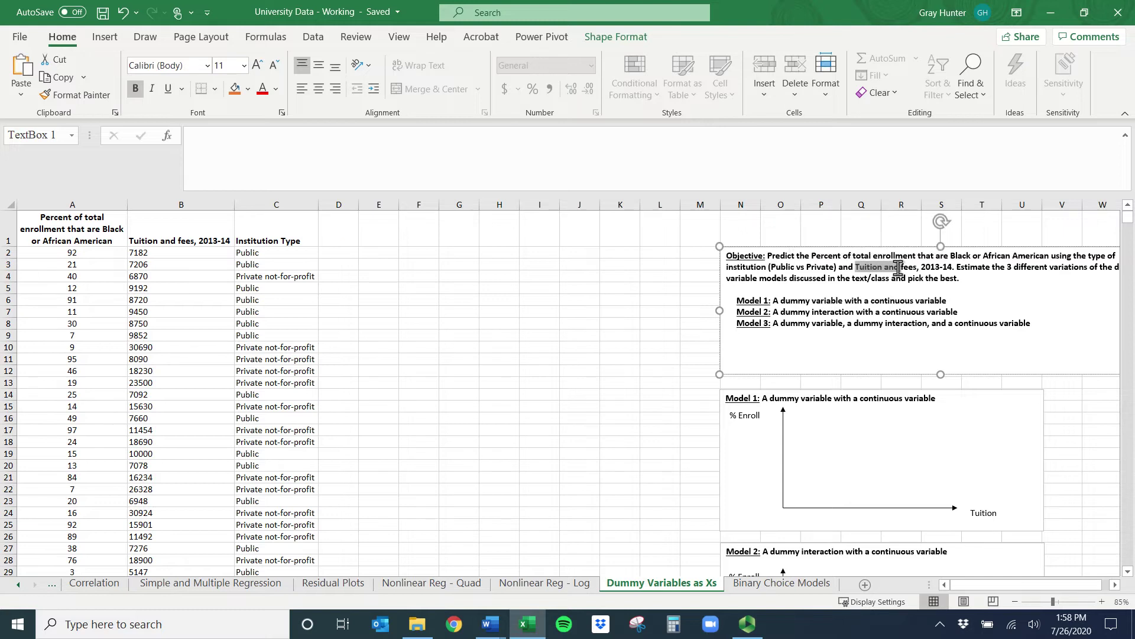
# Examine the enrollment, tuition and institution type columns and the description of Model 1 in the objective box.
pyautogui.click(72, 201)
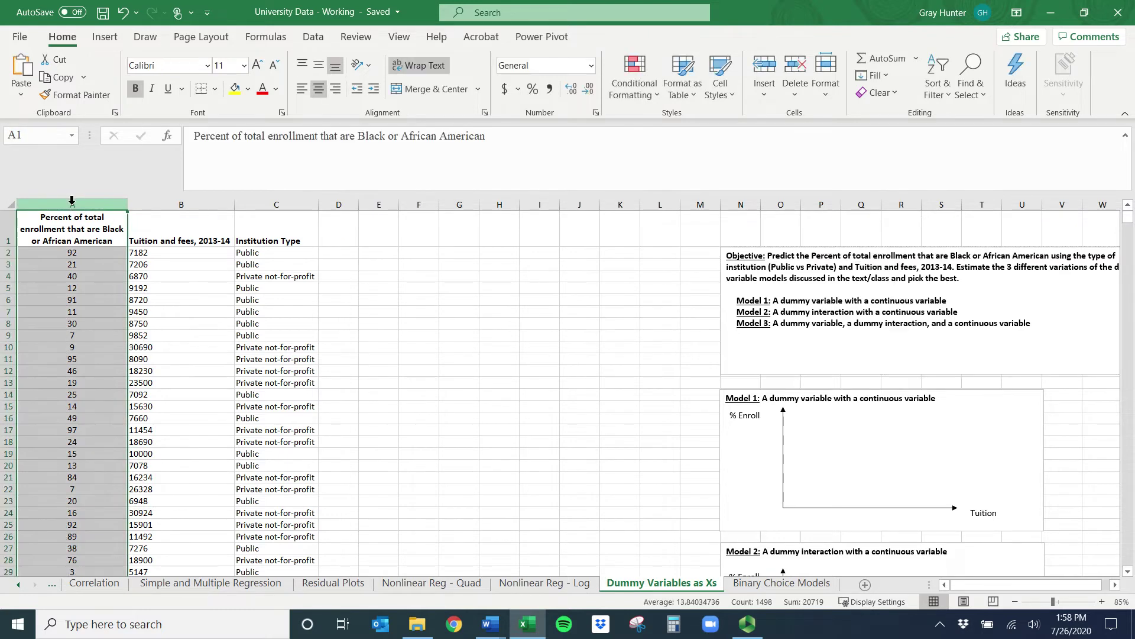
pyautogui.click(144, 204)
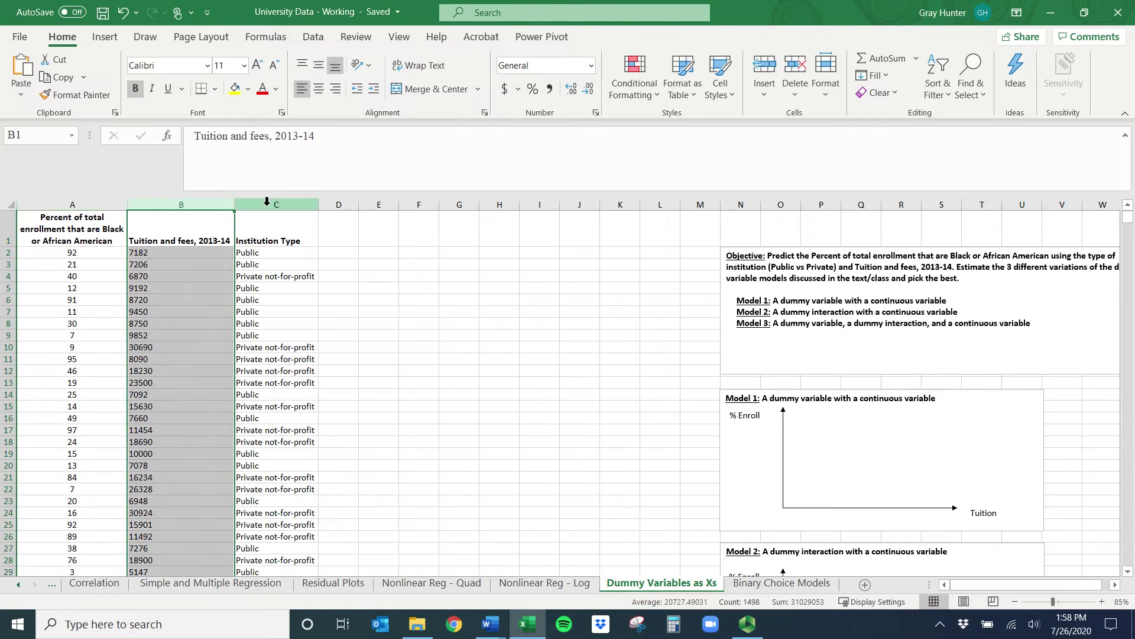
pyautogui.click(253, 204)
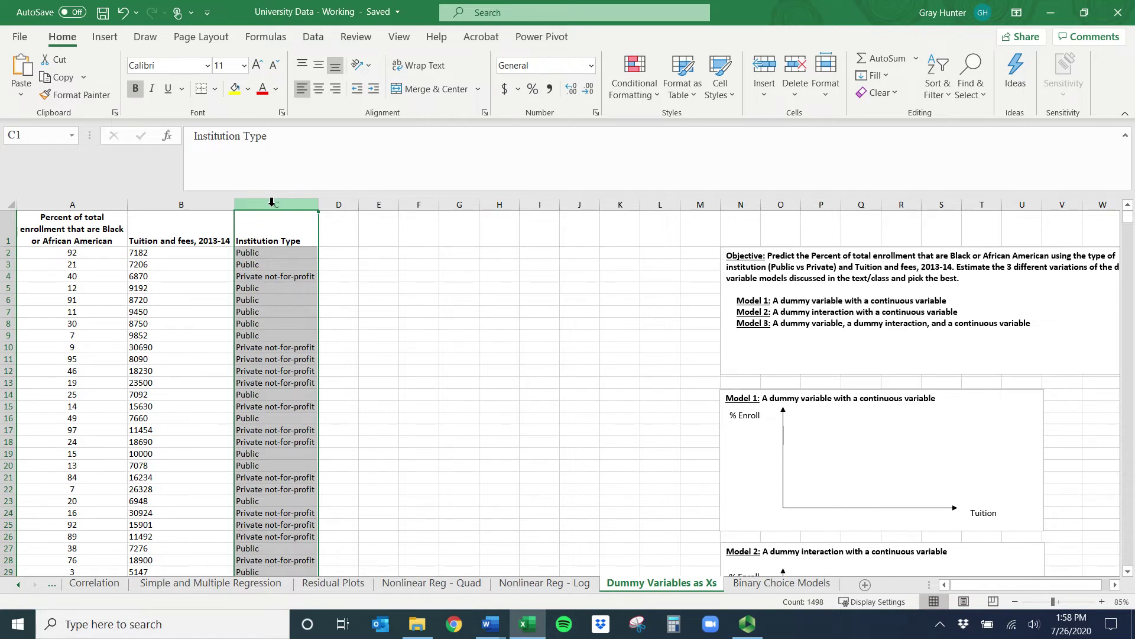
pyautogui.click(789, 299)
pyautogui.moveTo(949, 300); pyautogui.dragTo(738, 300)
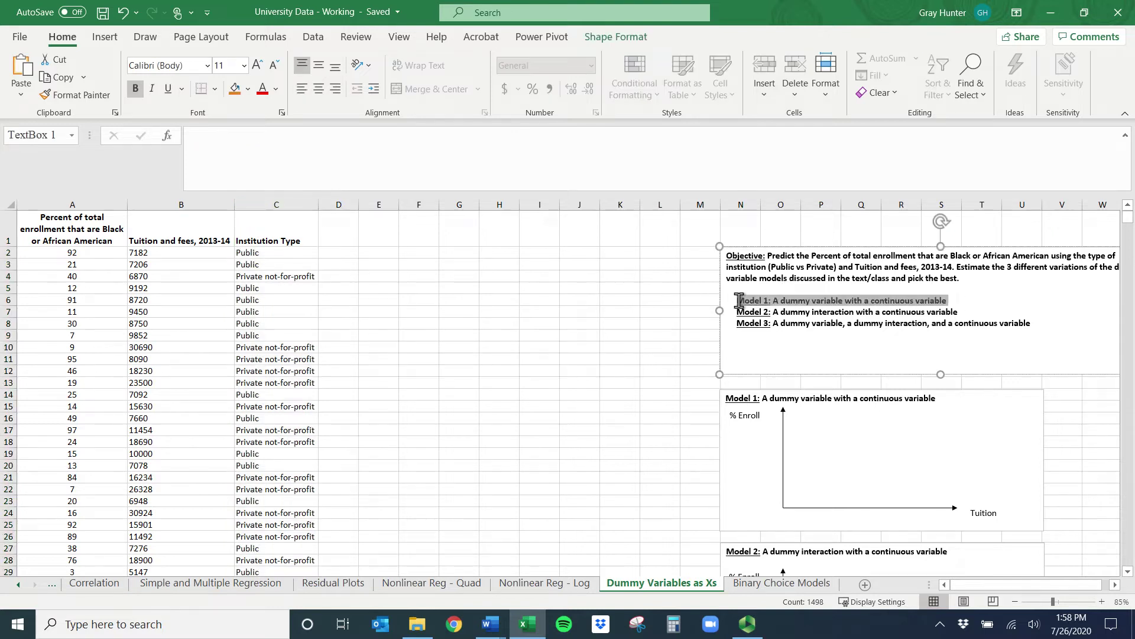
pyautogui.click(777, 298)
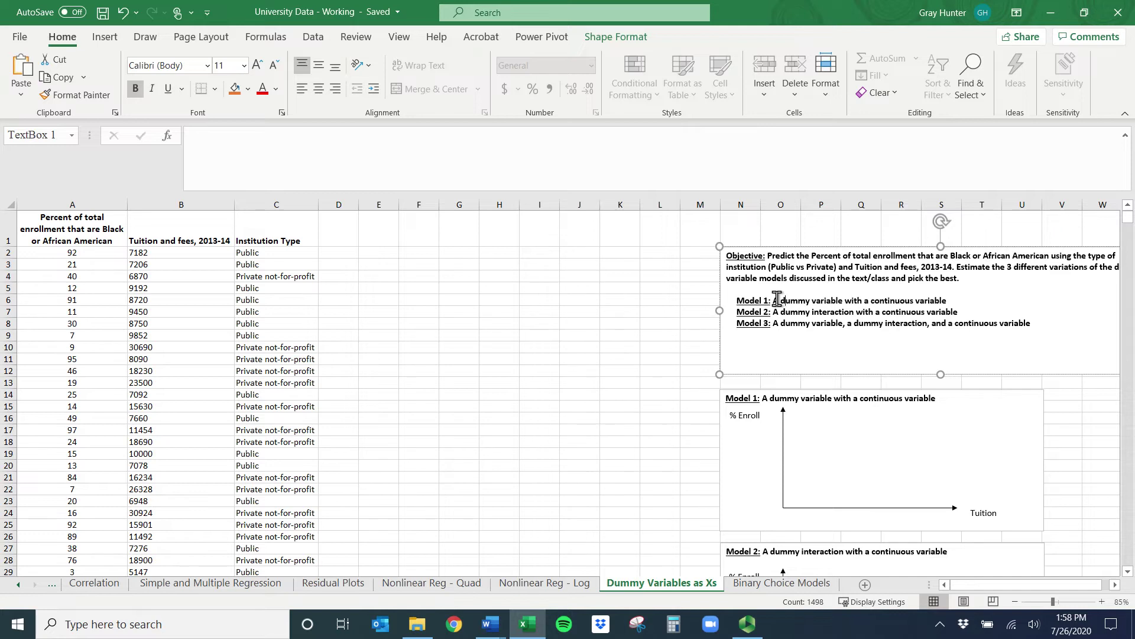
# Rename the tuition header in B1 to "Tuition and fees, 2013-14 (x)" and widen column B to fit it.
pyautogui.click(163, 204)
pyautogui.click(380, 129)
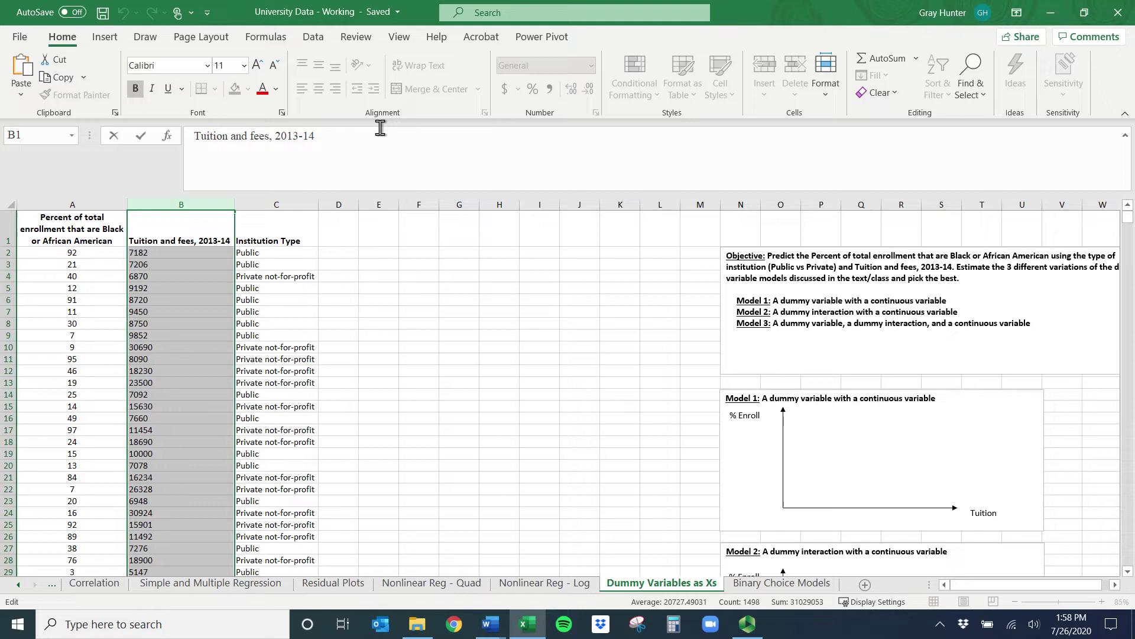
pyautogui.write('(x')
pyautogui.press('Return')
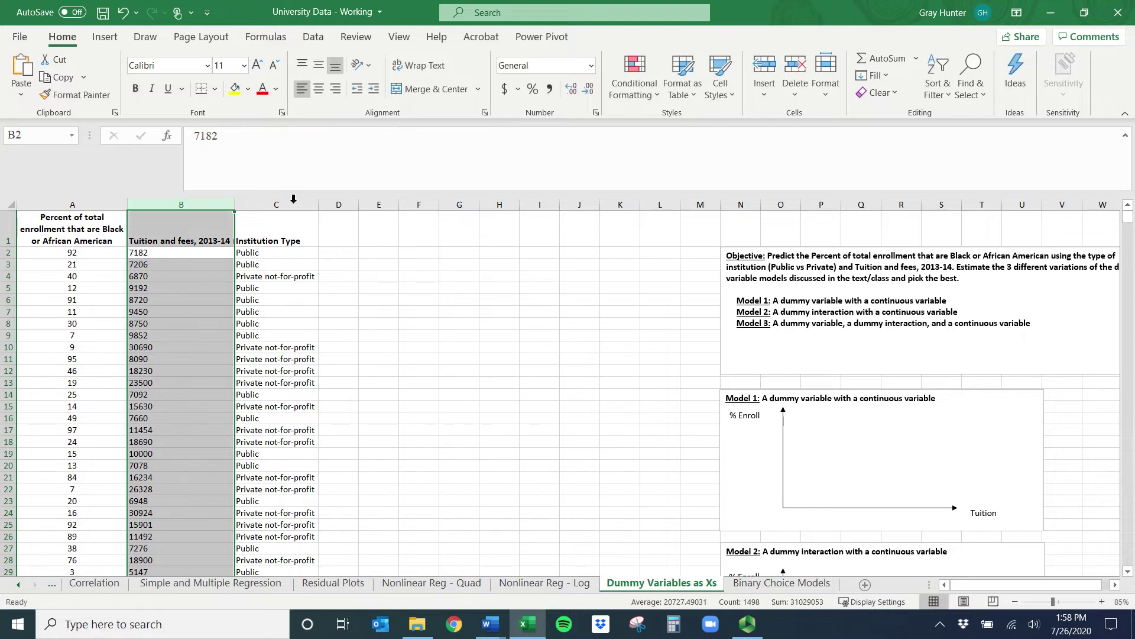
pyautogui.moveTo(235, 205); pyautogui.dragTo(253, 206)
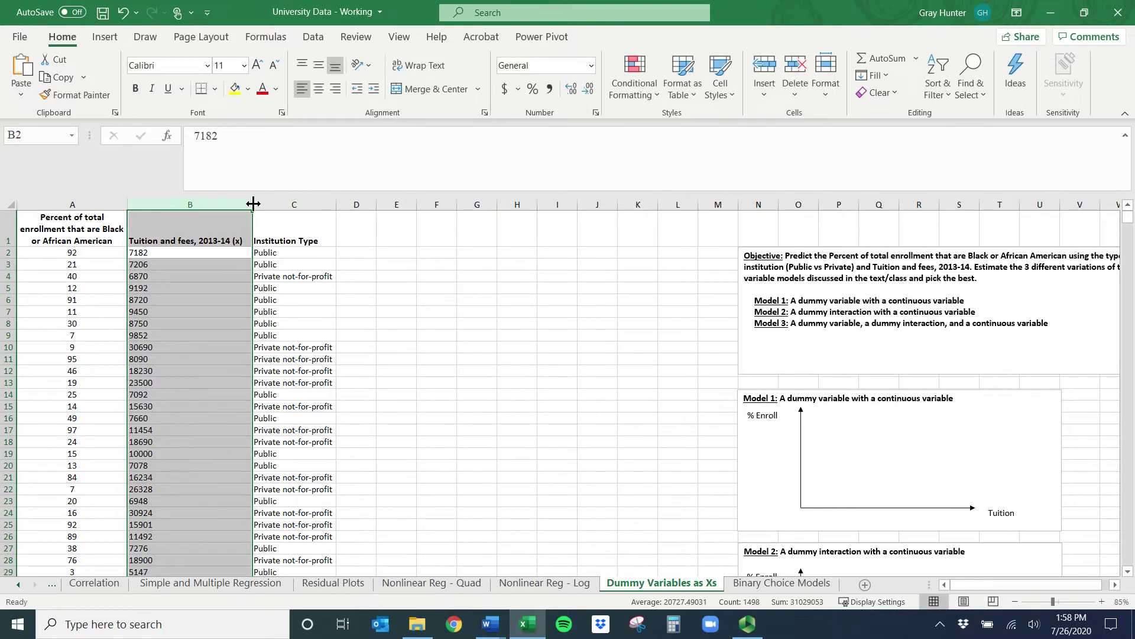
# Insert a blank column before the Institution Type column and narrow the new column C.
pyautogui.click(285, 223)
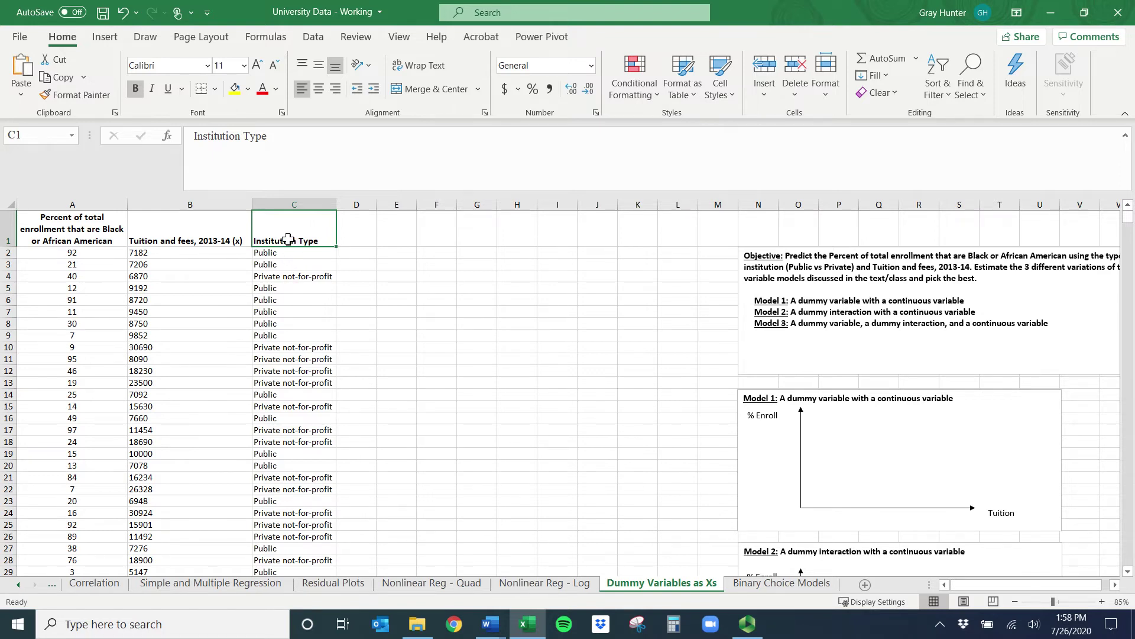
pyautogui.rightClick(289, 203)
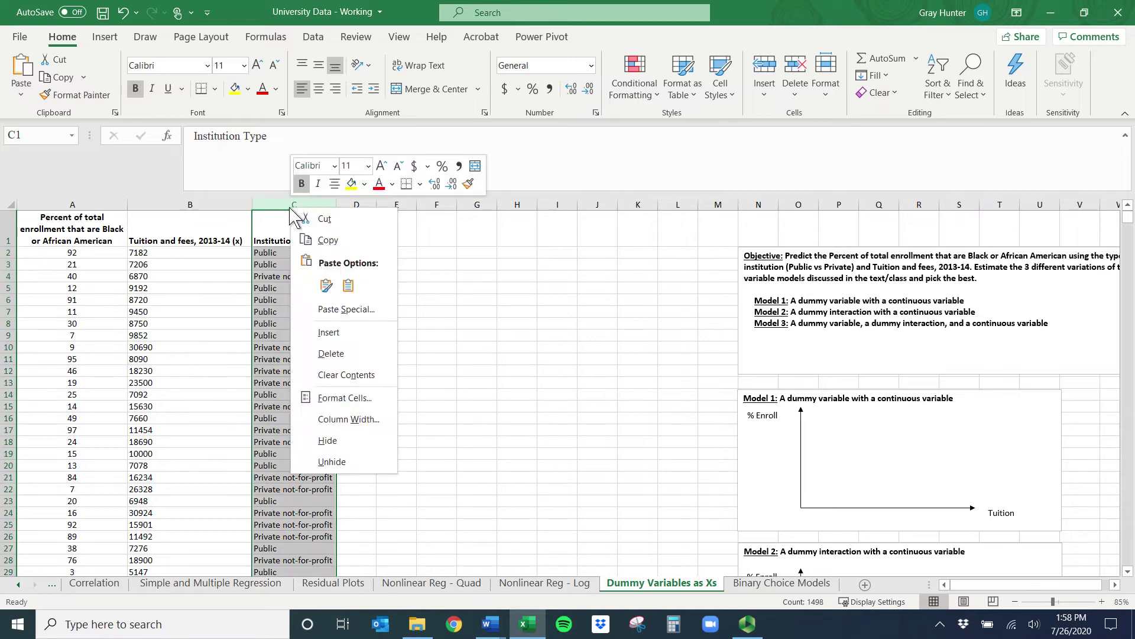
pyautogui.click(340, 330)
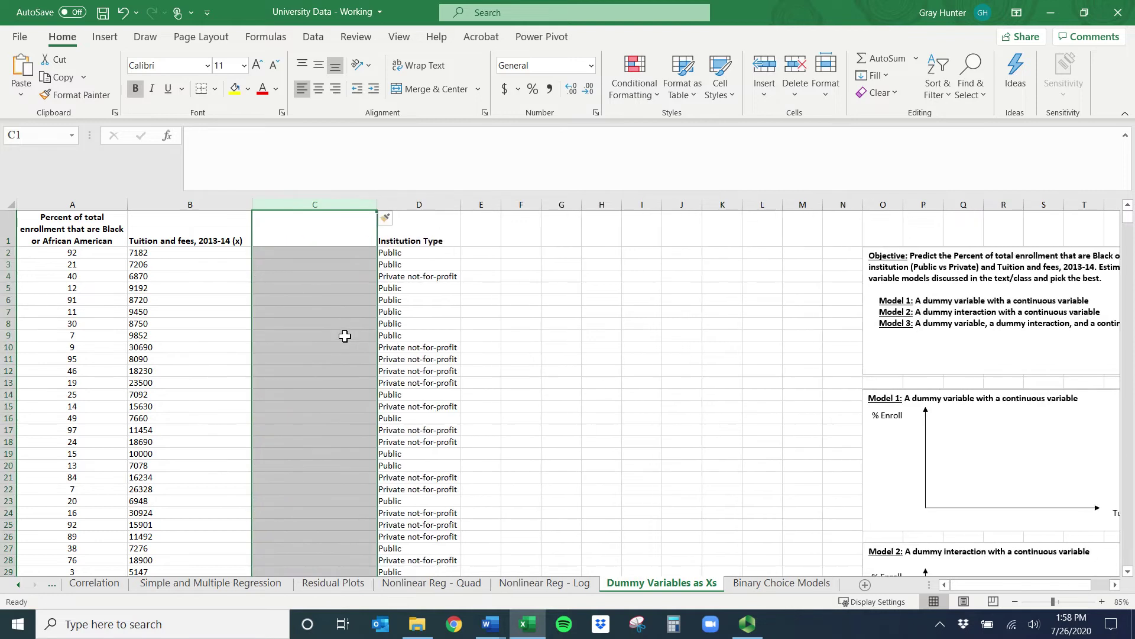
pyautogui.click(309, 223)
pyautogui.moveTo(376, 204); pyautogui.dragTo(344, 204)
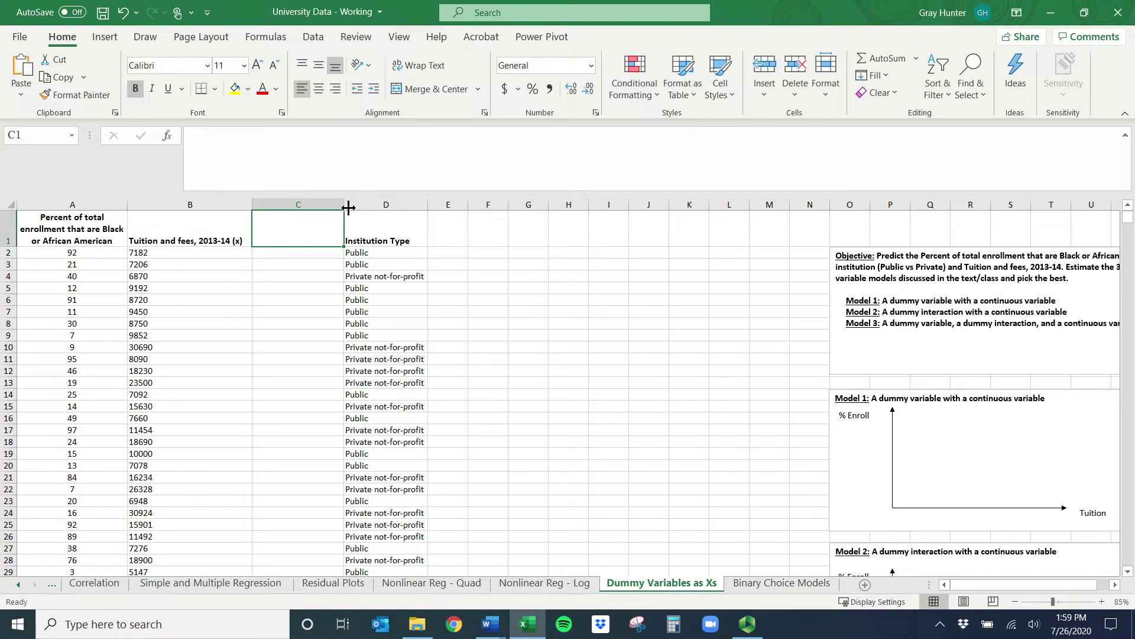
# Enter the header "Public (d)" in C1 for the dummy variable based on institution type.
pyautogui.click(381, 202)
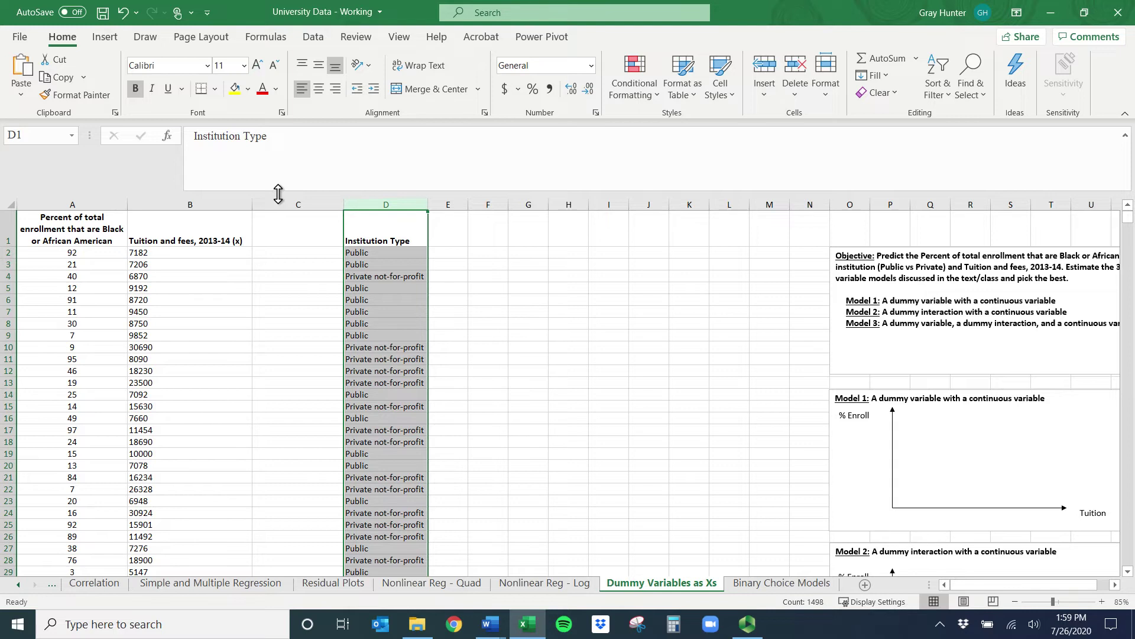
pyautogui.click(286, 234)
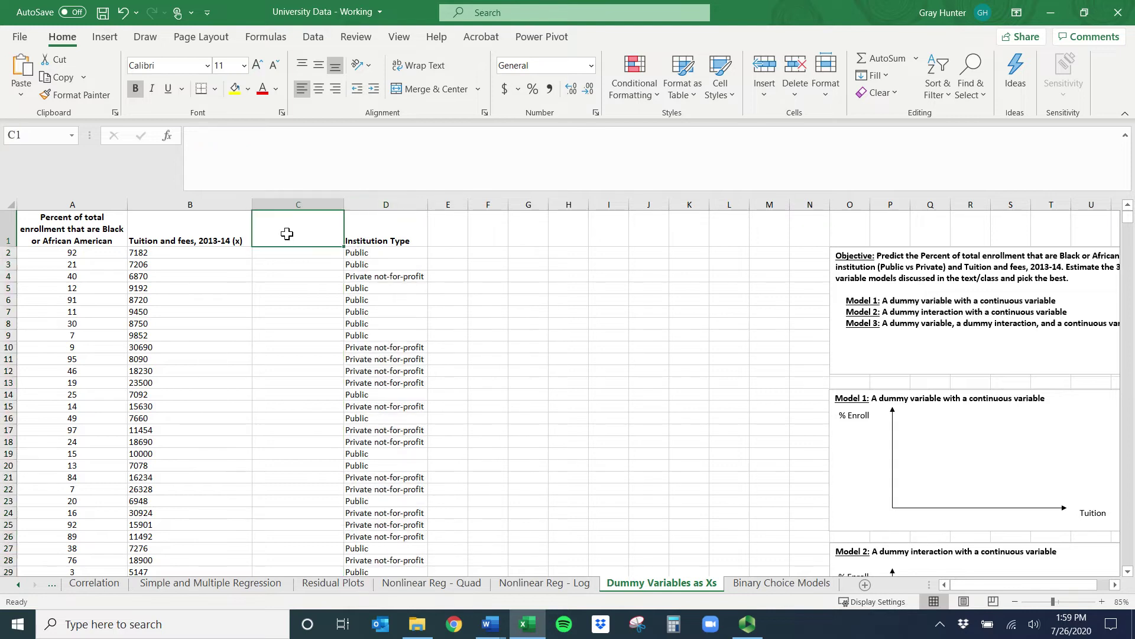
pyautogui.write('Pulic')
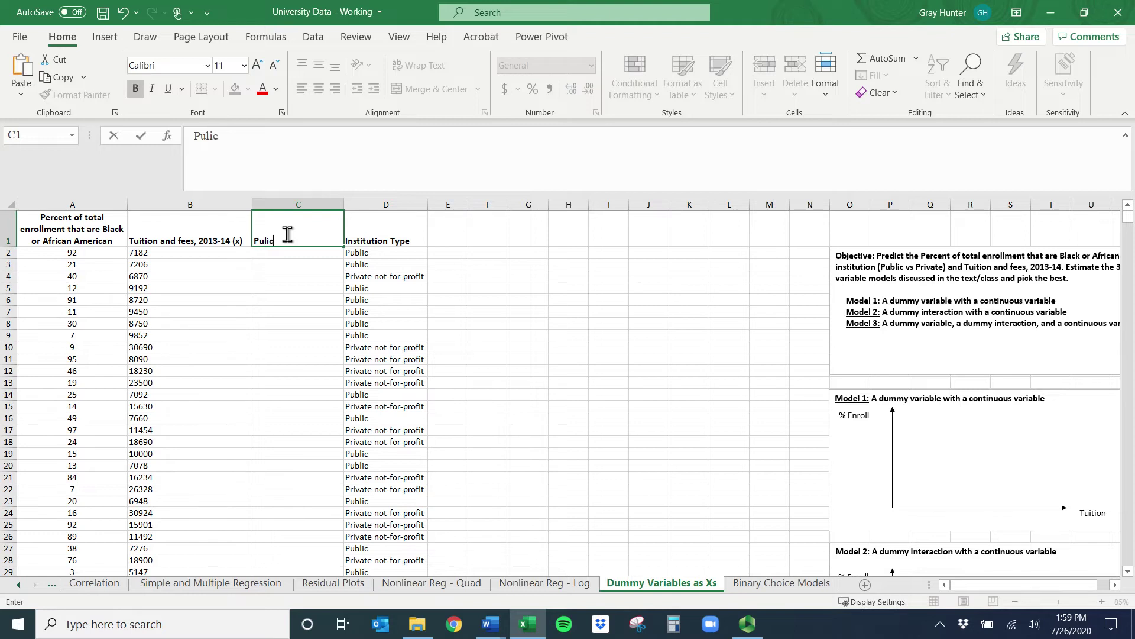
pyautogui.press('BackSpace')
pyautogui.press('BackSpace')
pyautogui.press('BackSpace')
pyautogui.write('blic (d')
pyautogui.press('Return')
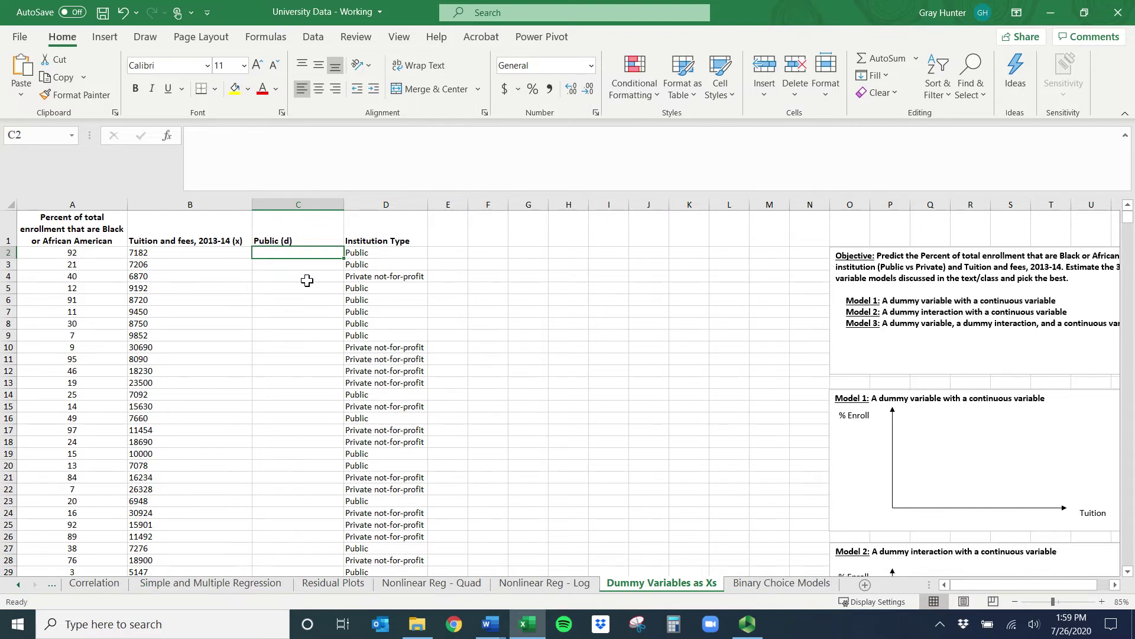
# Enter the dummy variable formula =IF(D2="Public",1,0) in C2, coding public institutions as 1 and others as 0.
pyautogui.click(370, 250)
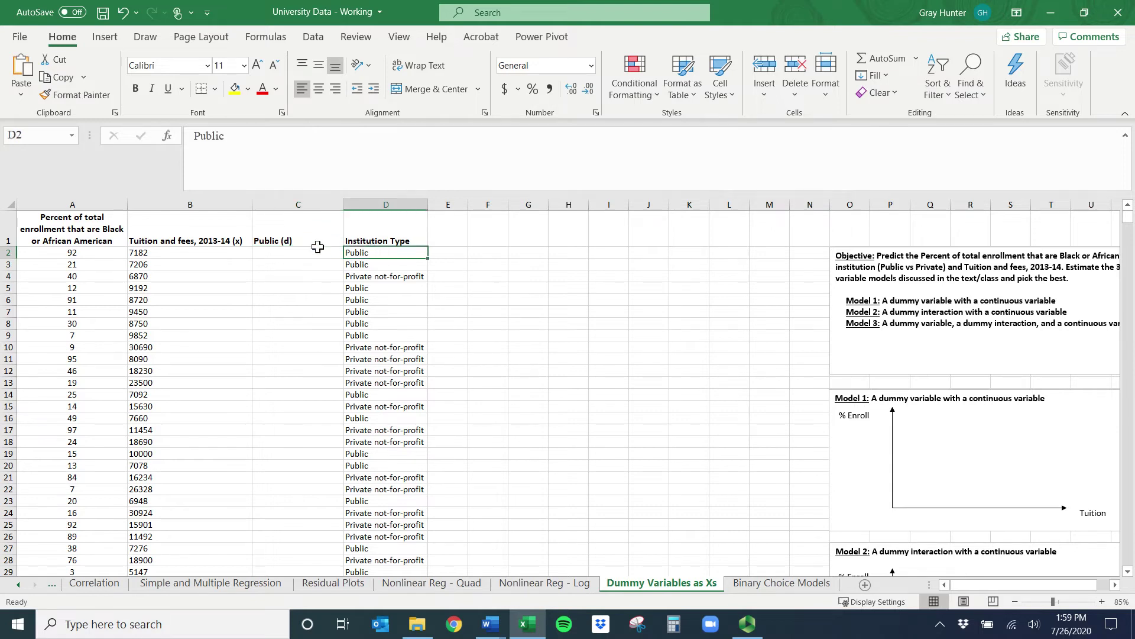
pyautogui.click(293, 250)
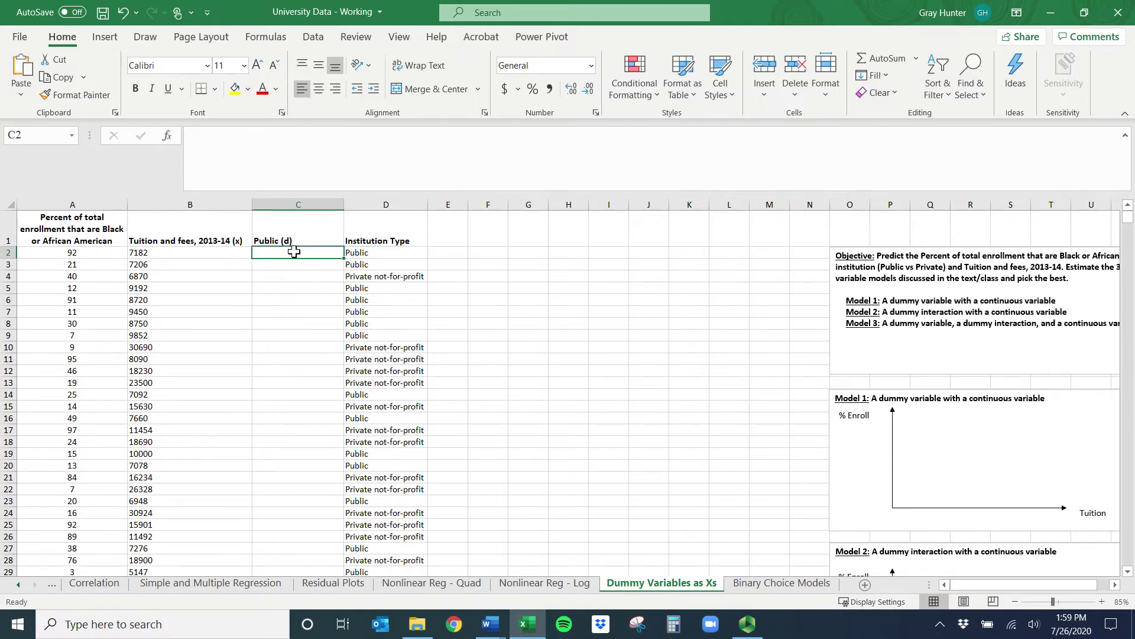
pyautogui.click(387, 279)
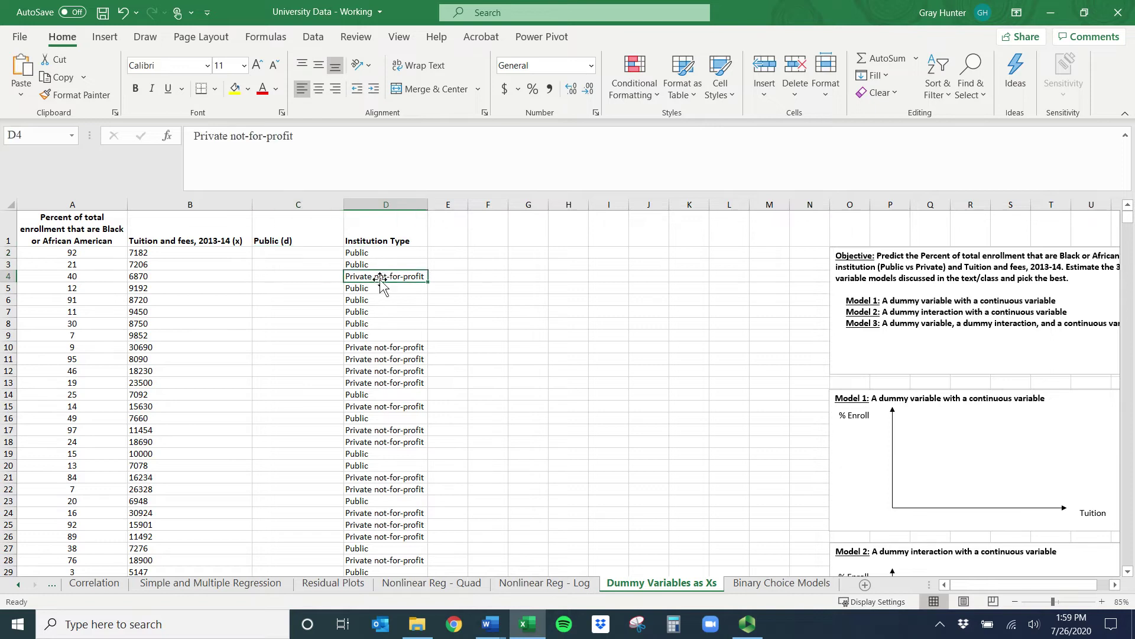
pyautogui.click(311, 251)
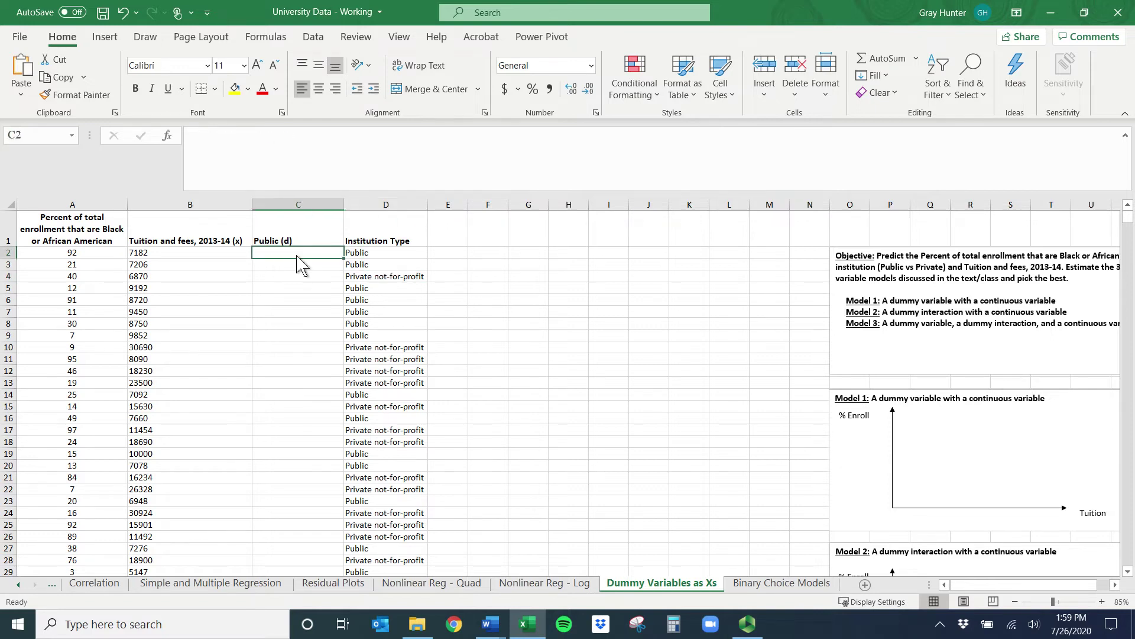
pyautogui.write('=if(')
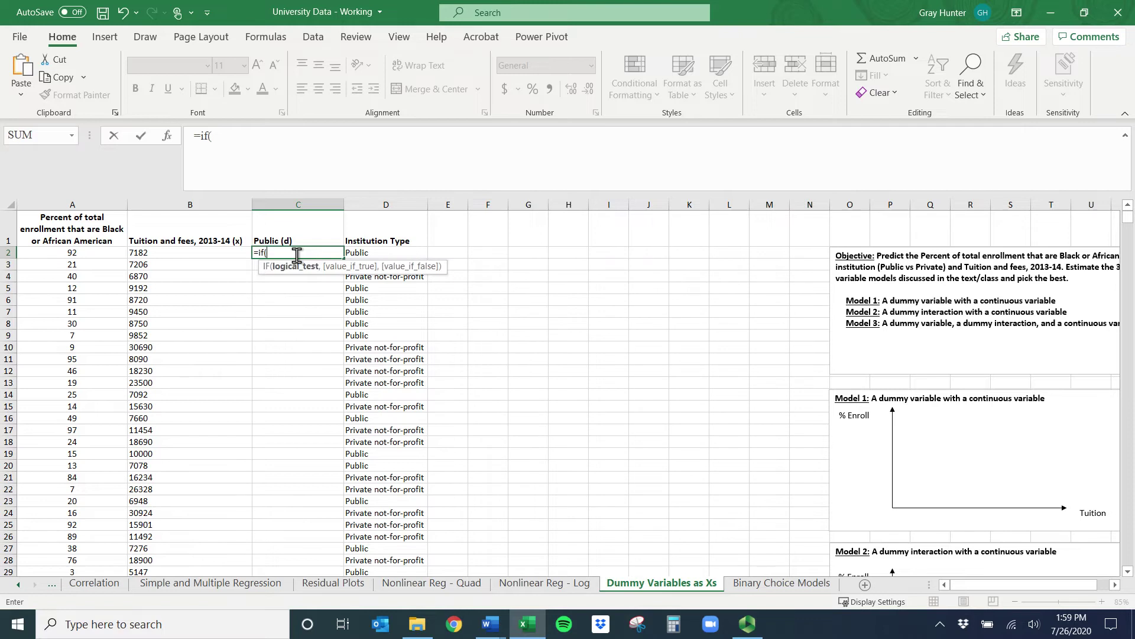
pyautogui.click(372, 252)
pyautogui.write('=')
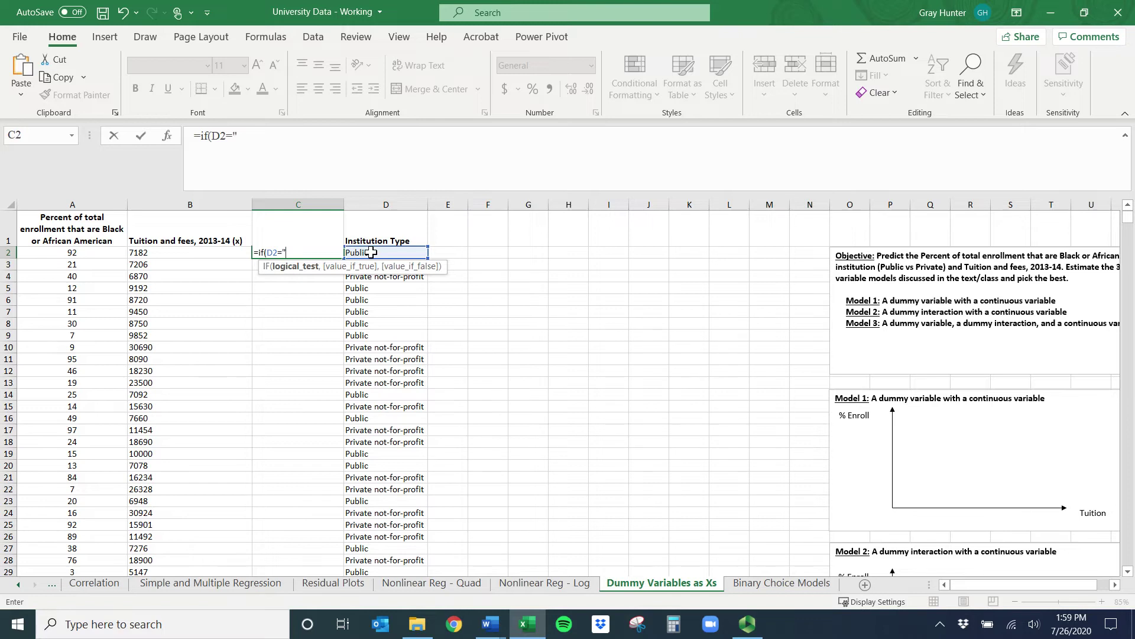
pyautogui.write('"Public')
pyautogui.press('BackSpace')
pyautogui.write('ic')
pyautogui.write(',')
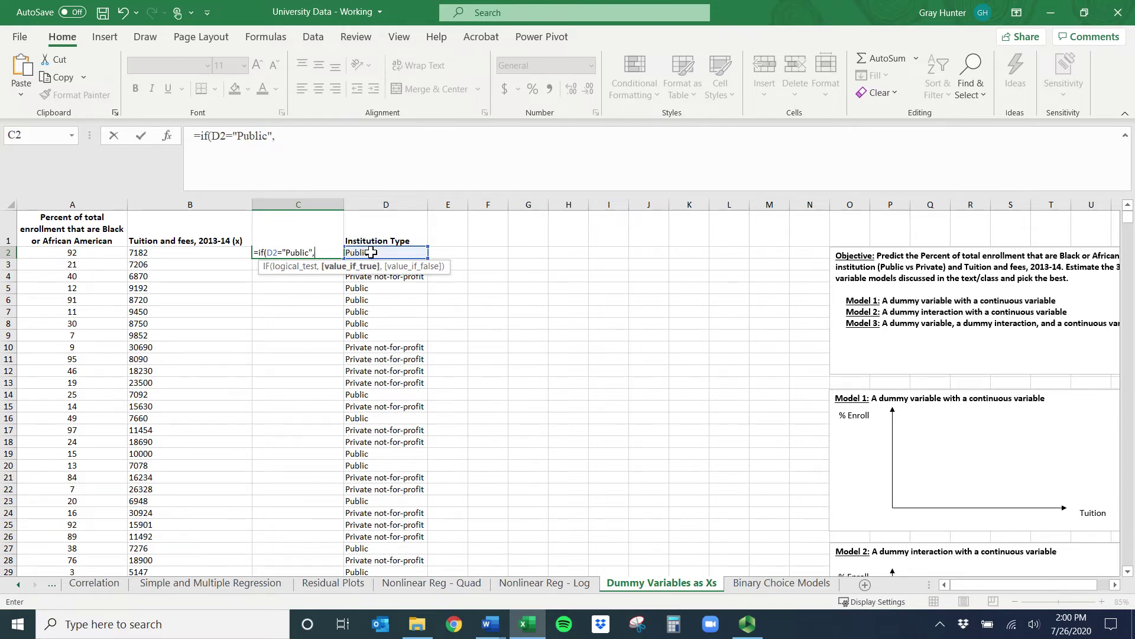
pyautogui.write('1,0')
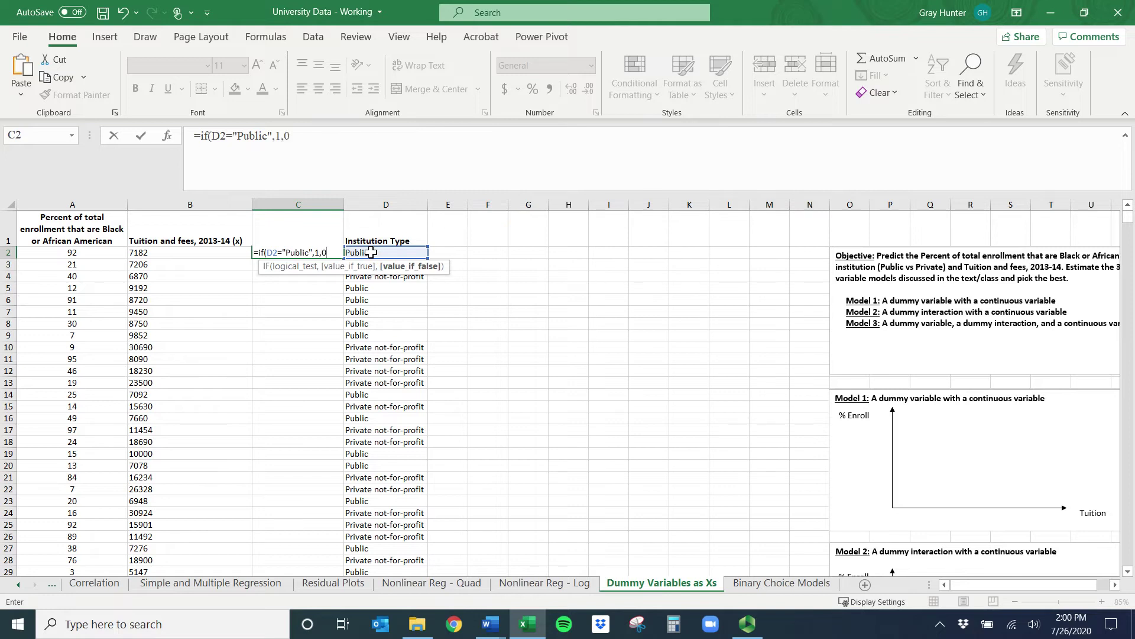
pyautogui.write(')')
pyautogui.press('Return')
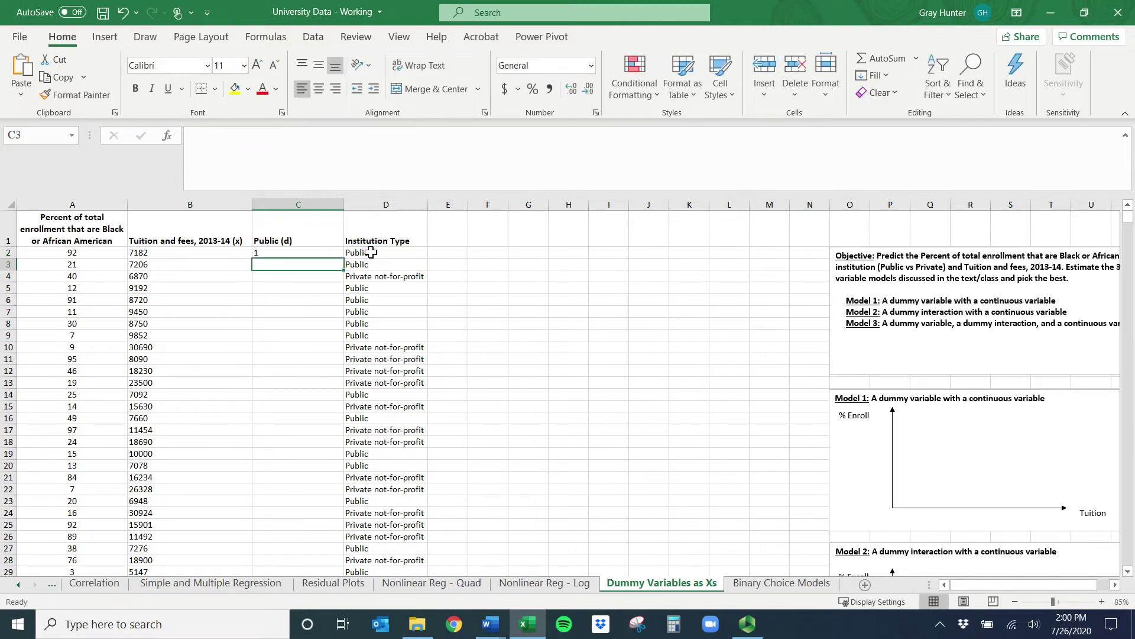
pyautogui.click(329, 256)
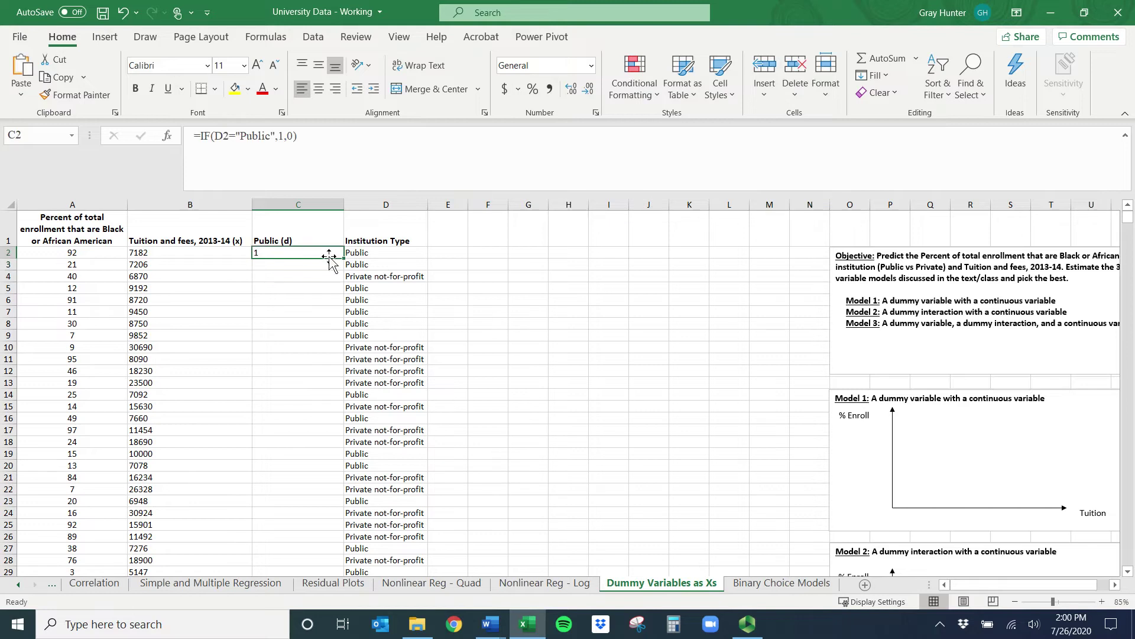
# Fill the dummy formula from C2 down the whole Public (d) column and check the formulas in the filled cells.
pyautogui.doubleClick(343, 258)
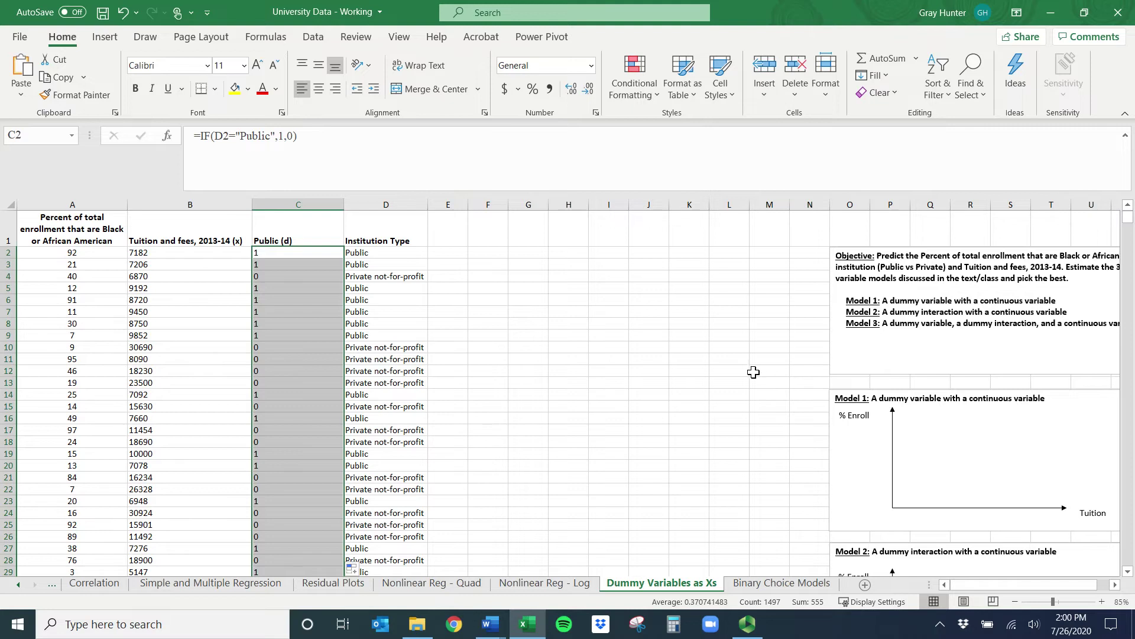
pyautogui.click(300, 253)
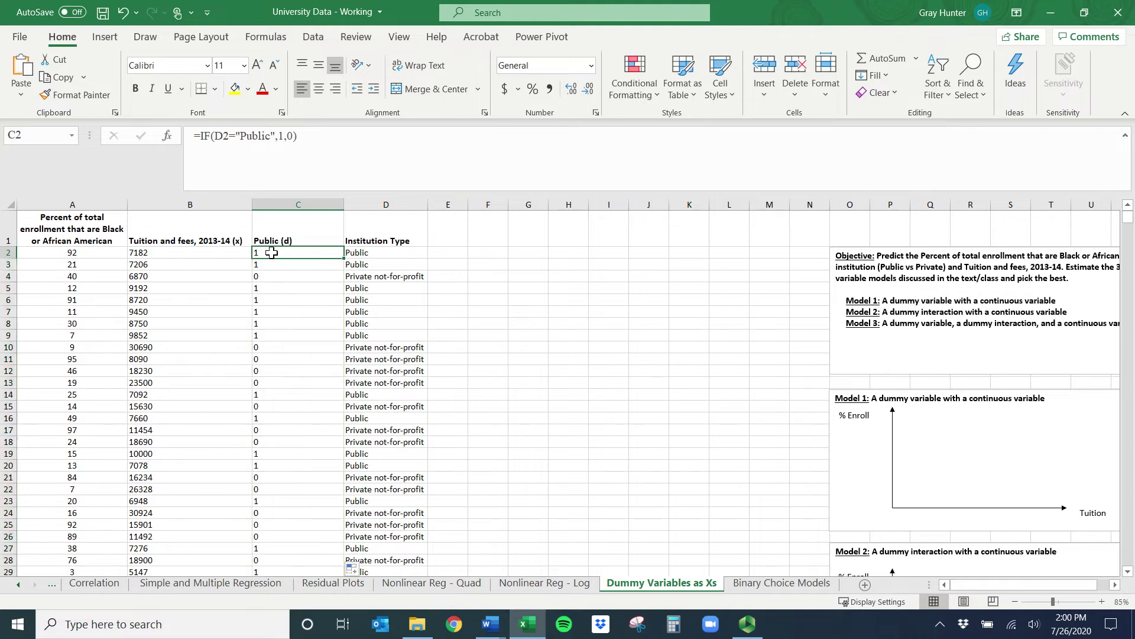
pyautogui.click(269, 310)
pyautogui.click(273, 257)
pyautogui.click(282, 305)
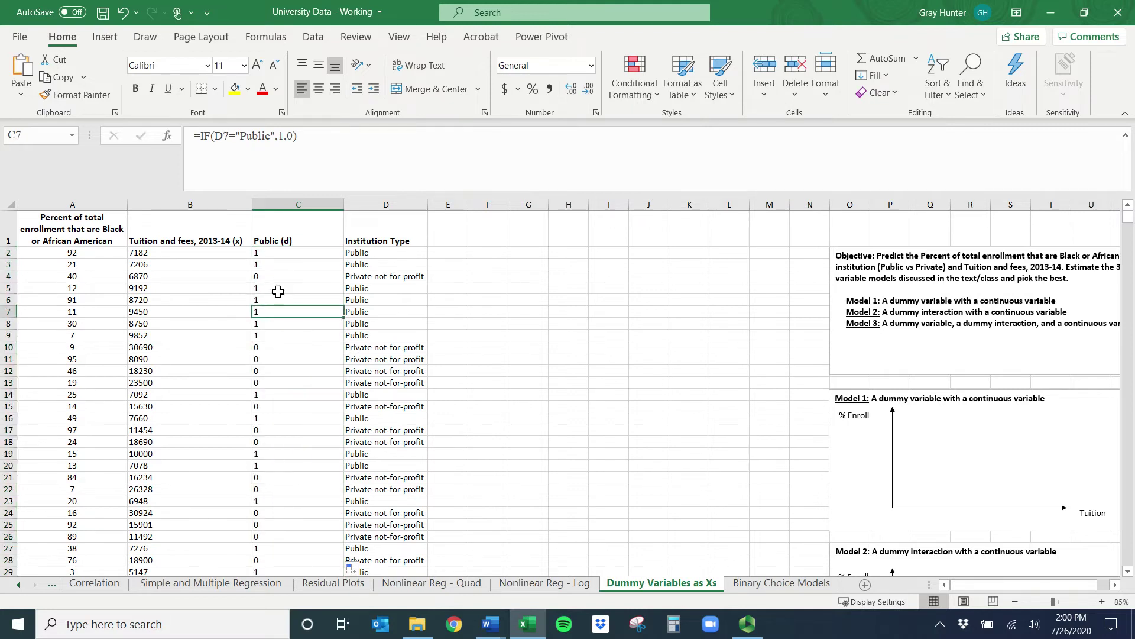
pyautogui.click(285, 252)
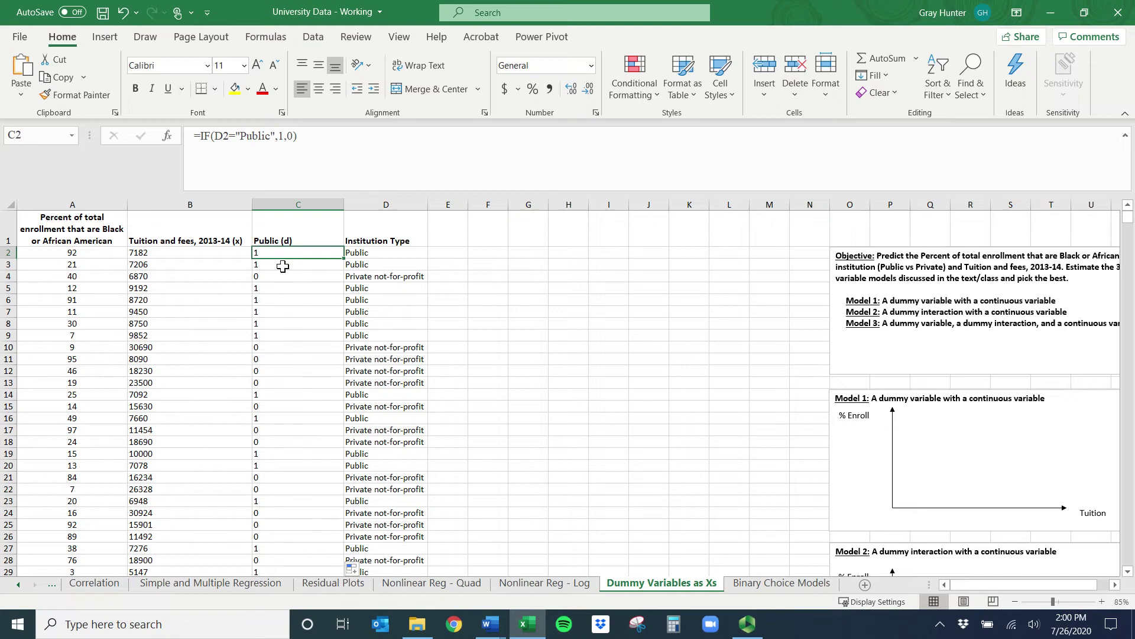
# Replace the formulas in the Public (d) column with their values by copying column C and pasting it over itself as values.
pyautogui.click(304, 201)
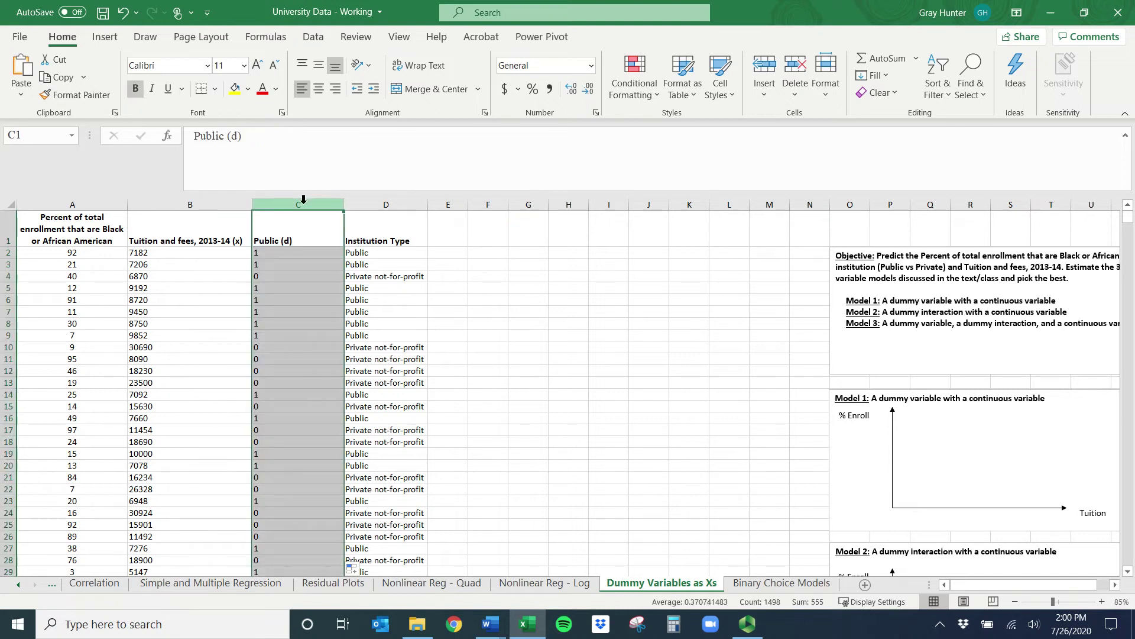
pyautogui.hotkey('ctrl', 'c')
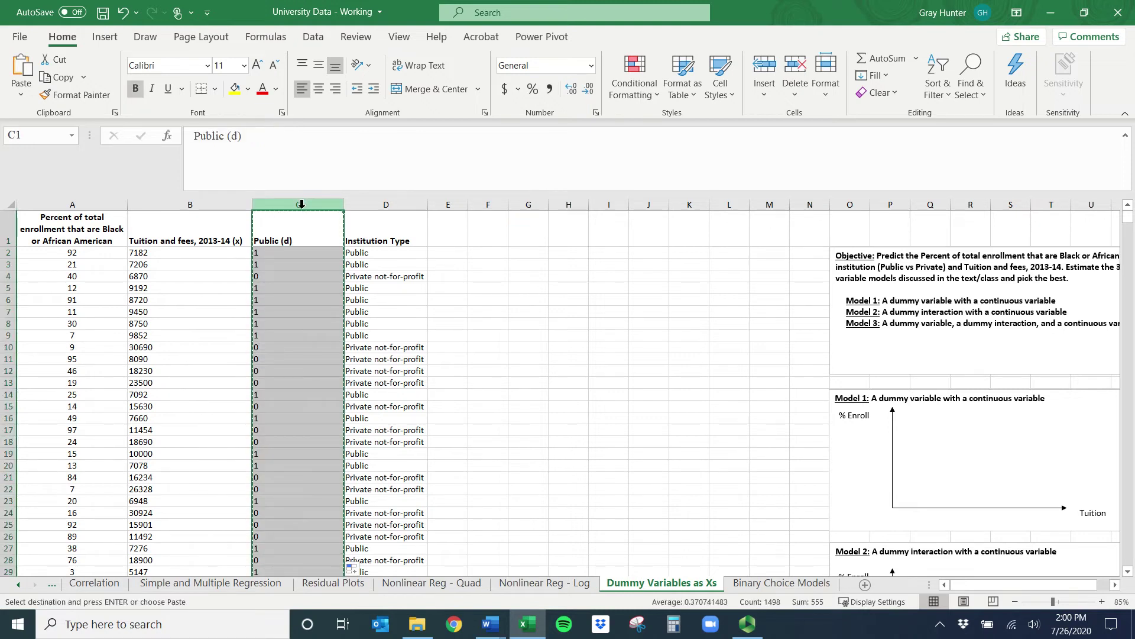
pyautogui.rightClick(302, 207)
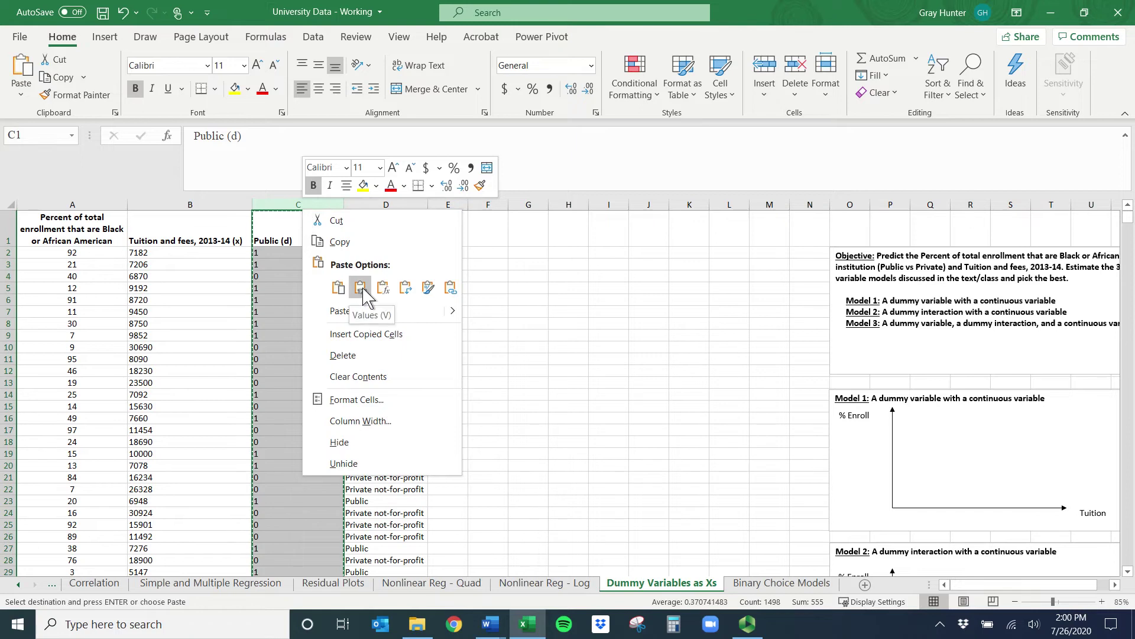
pyautogui.click(21, 91)
pyautogui.click(21, 94)
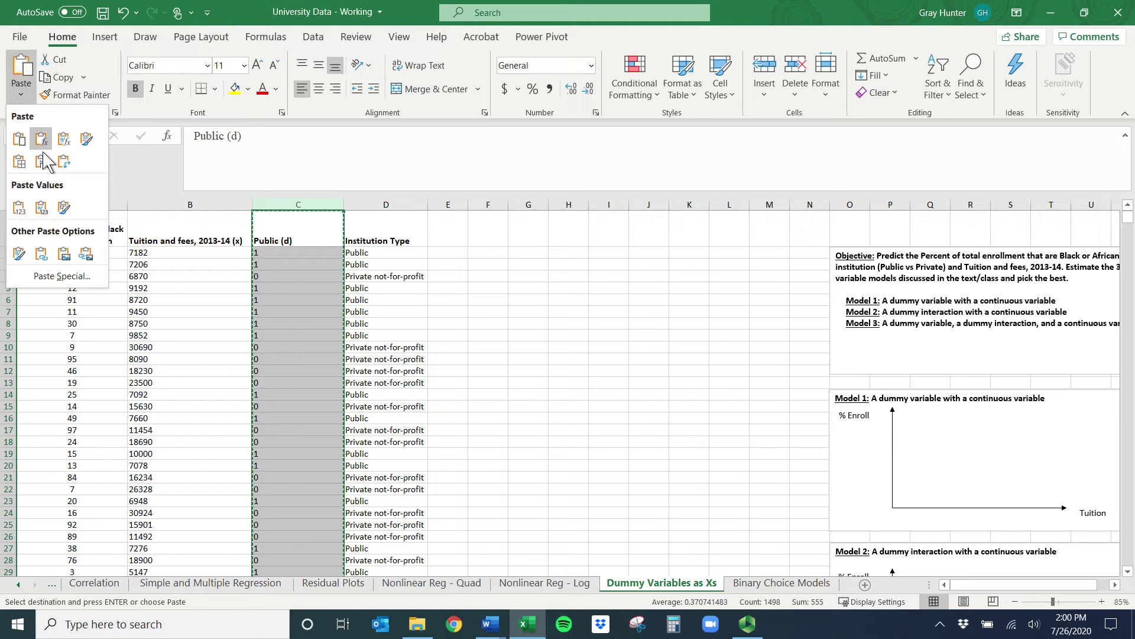
pyautogui.click(320, 201)
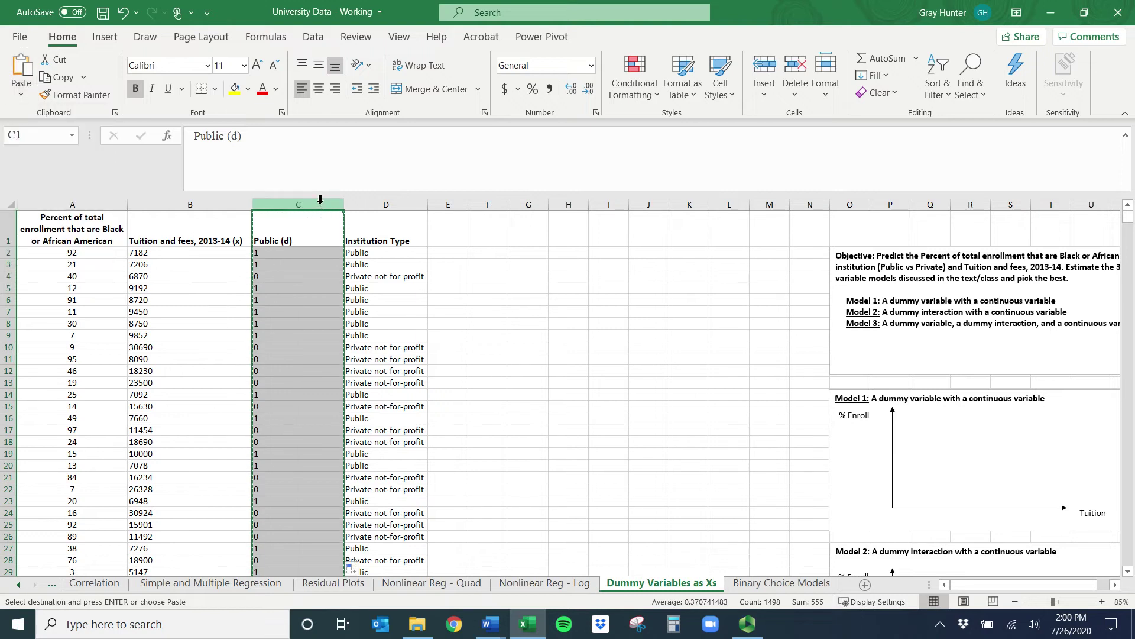
pyautogui.rightClick(320, 200)
pyautogui.click(372, 277)
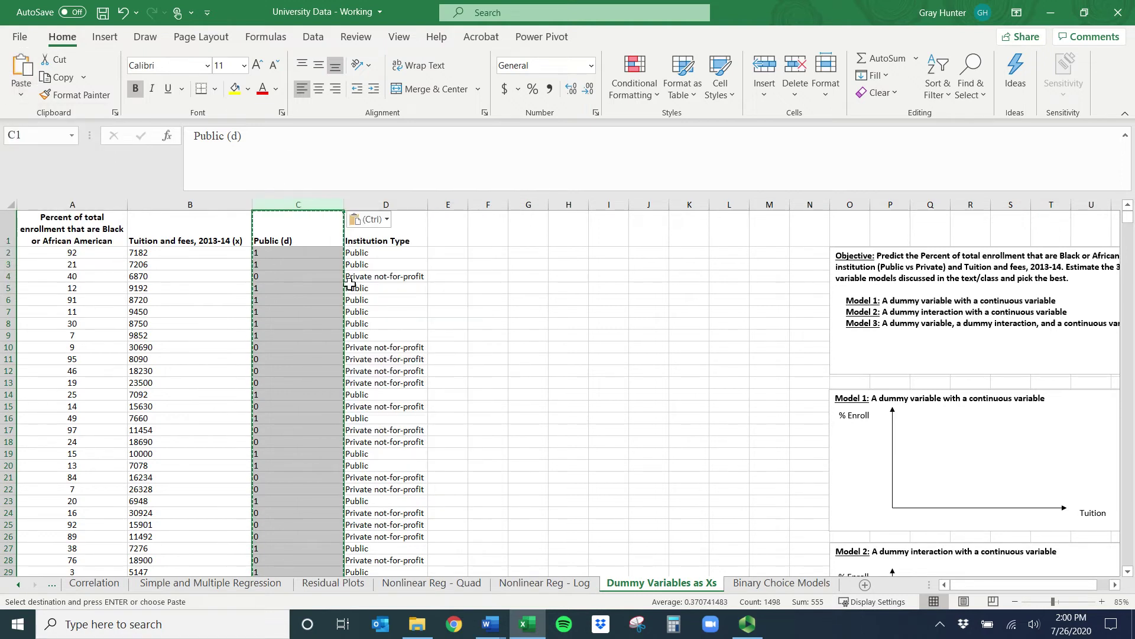
pyautogui.click(301, 275)
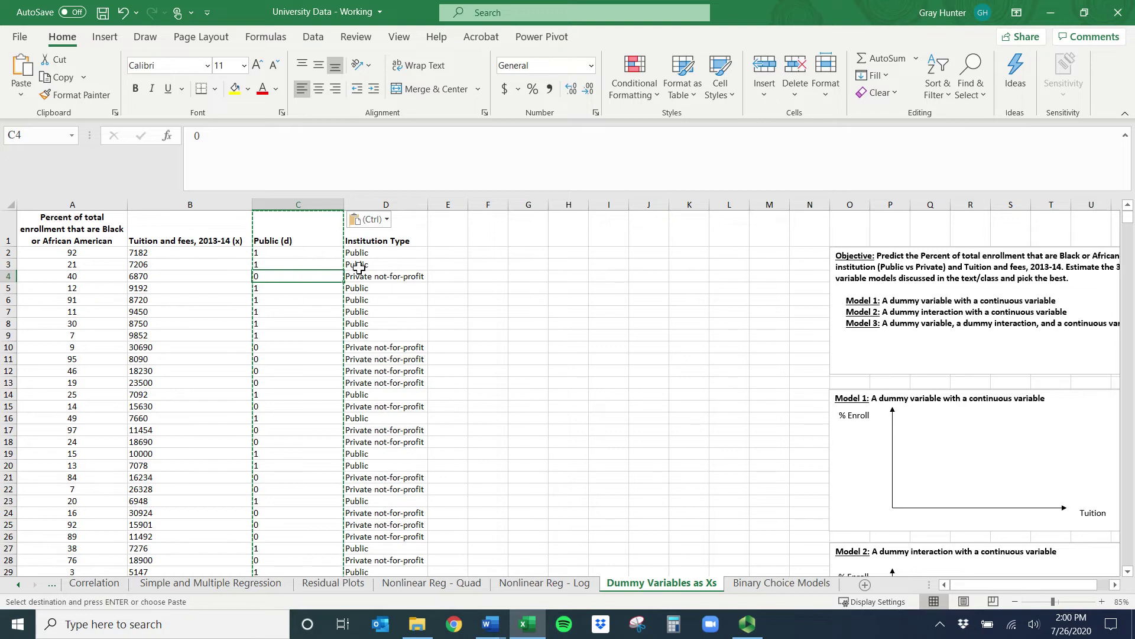
pyautogui.click(408, 204)
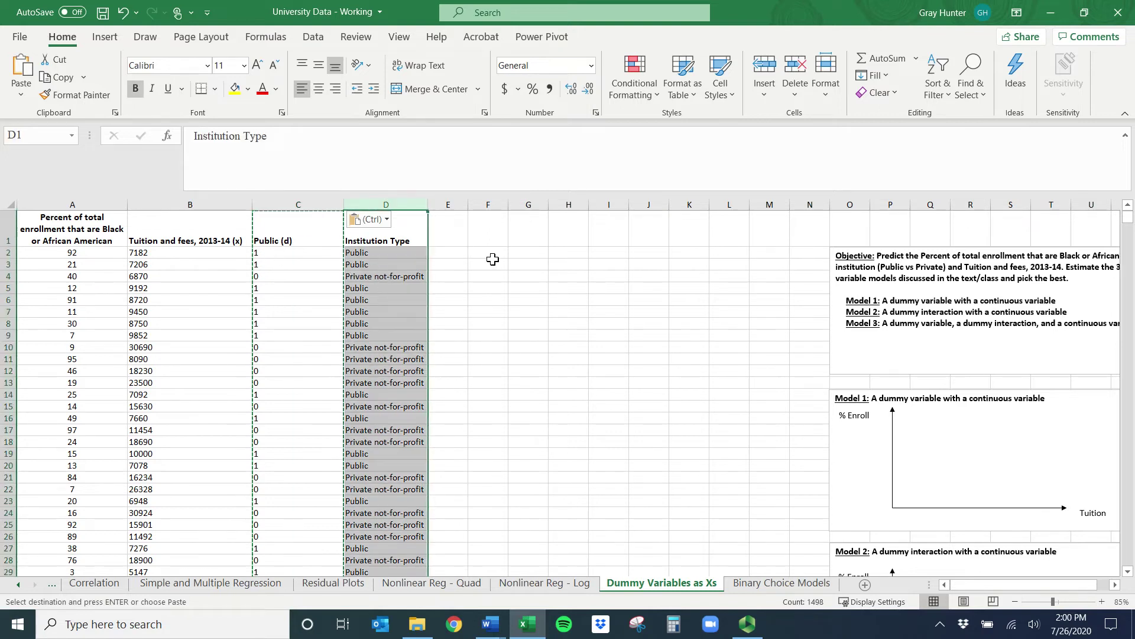
pyautogui.click(228, 275)
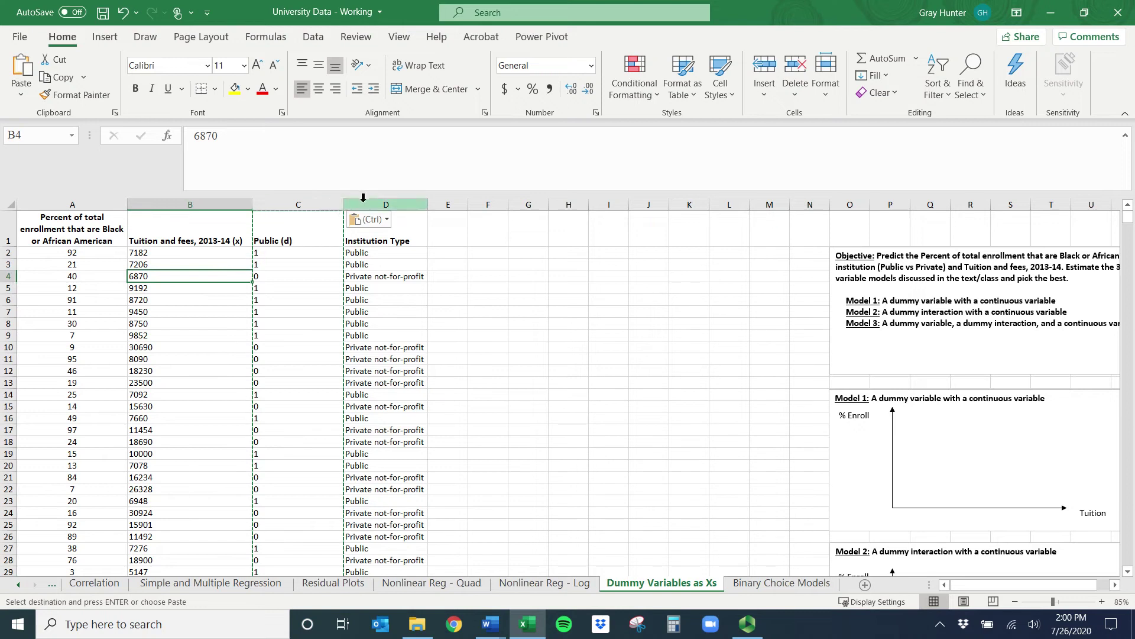
# Start a Regression data analysis and set its Y range to the enrollment percentages with header, $A$1:$A$1498.
pyautogui.click(315, 40)
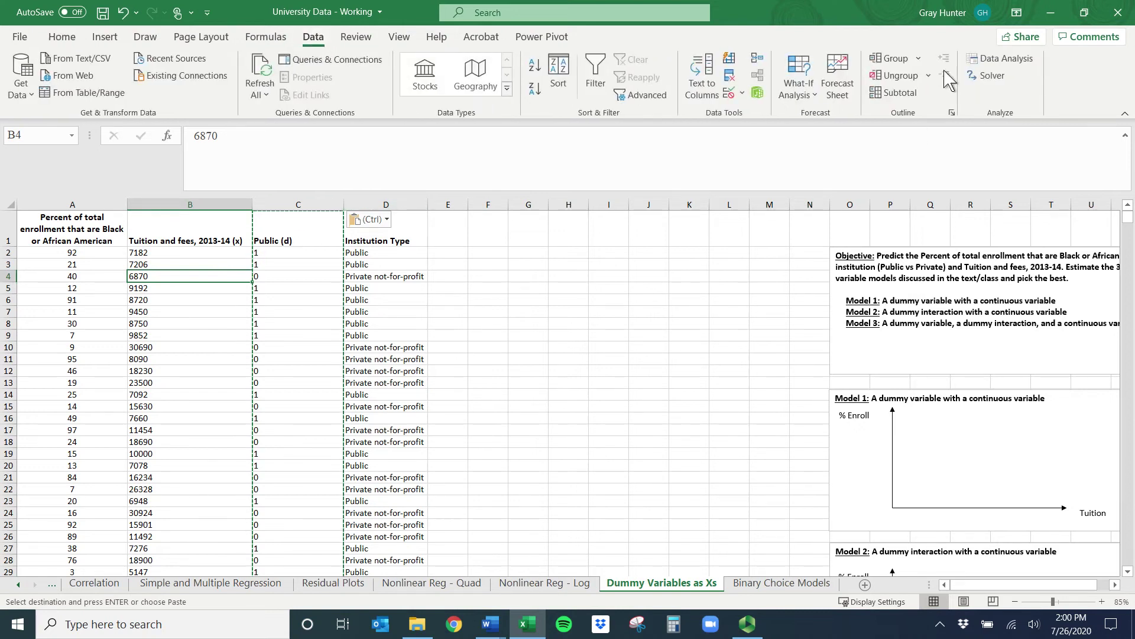
pyautogui.click(993, 60)
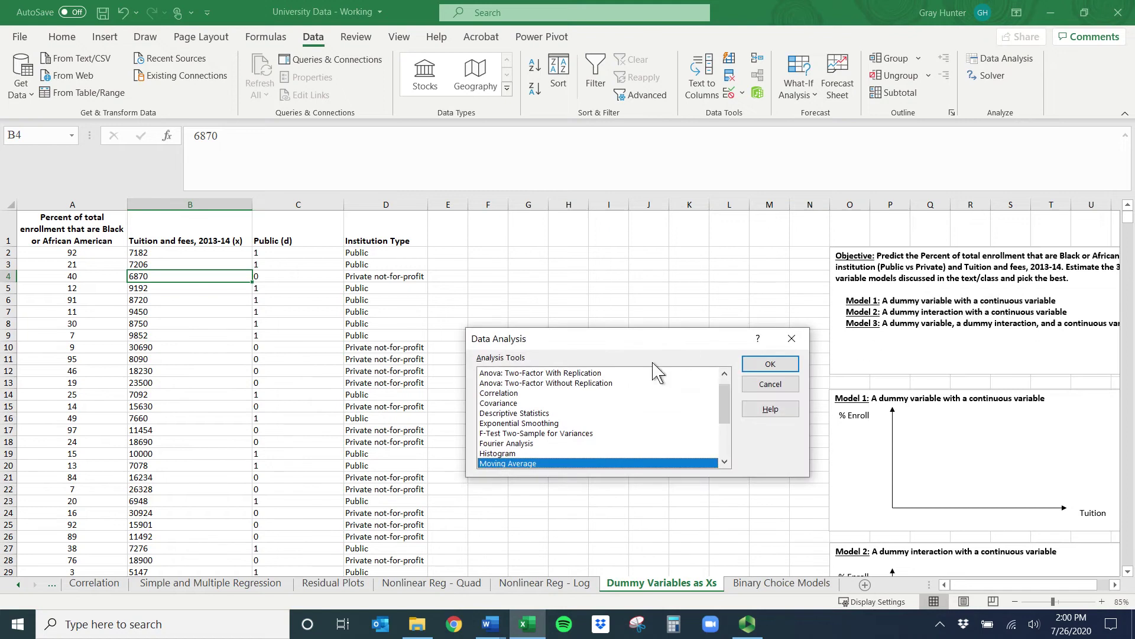
pyautogui.moveTo(722, 408); pyautogui.dragTo(722, 456)
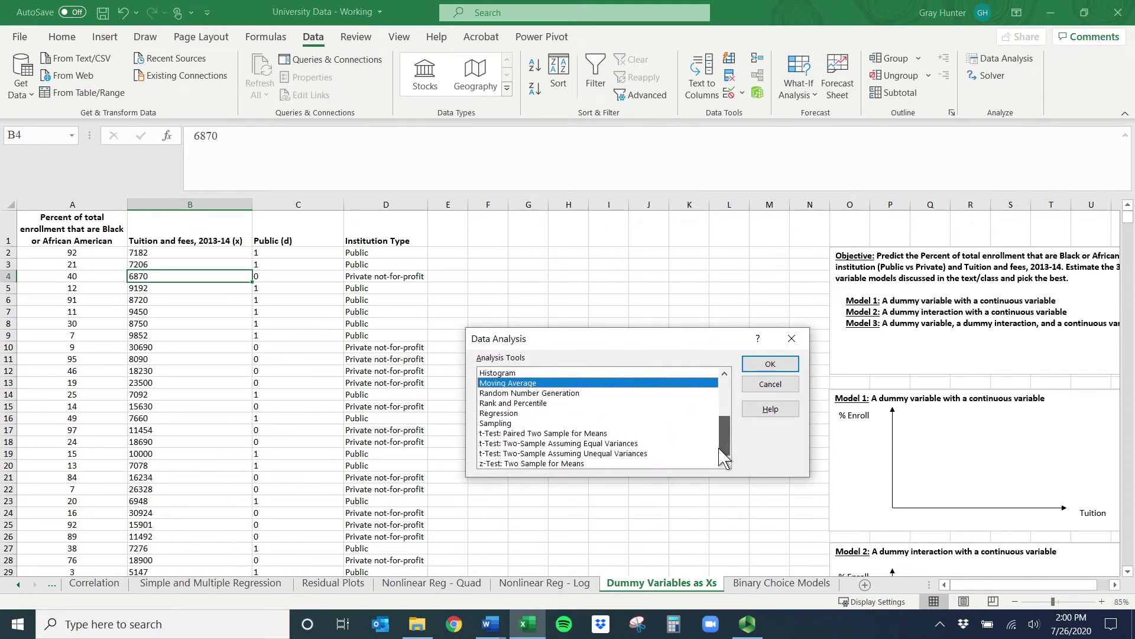
pyautogui.click(500, 413)
pyautogui.click(761, 363)
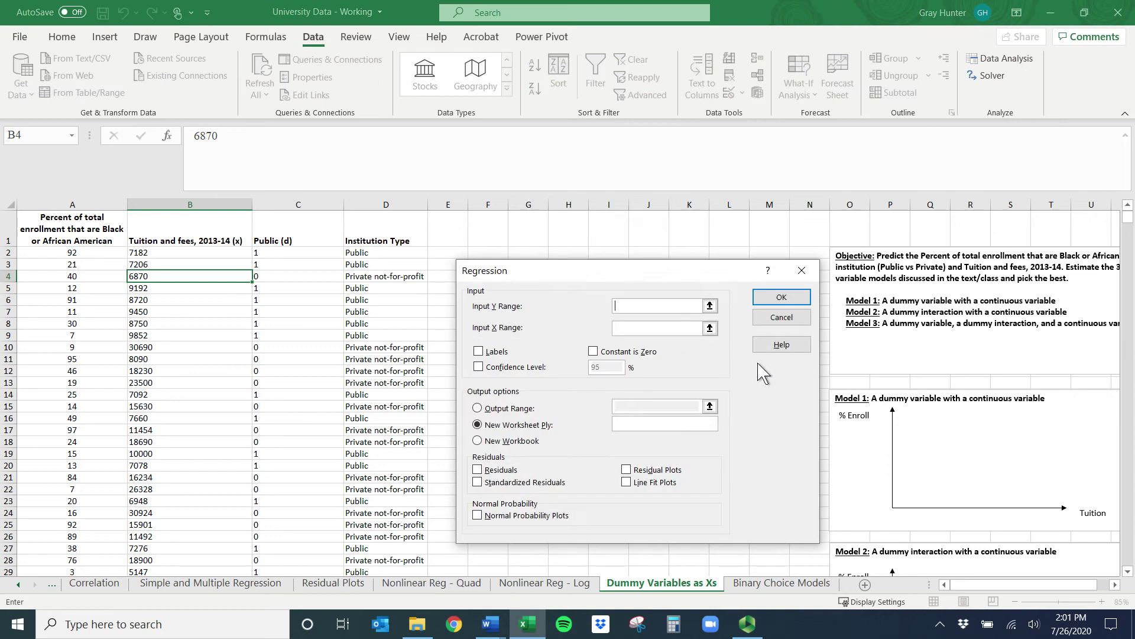
pyautogui.click(712, 306)
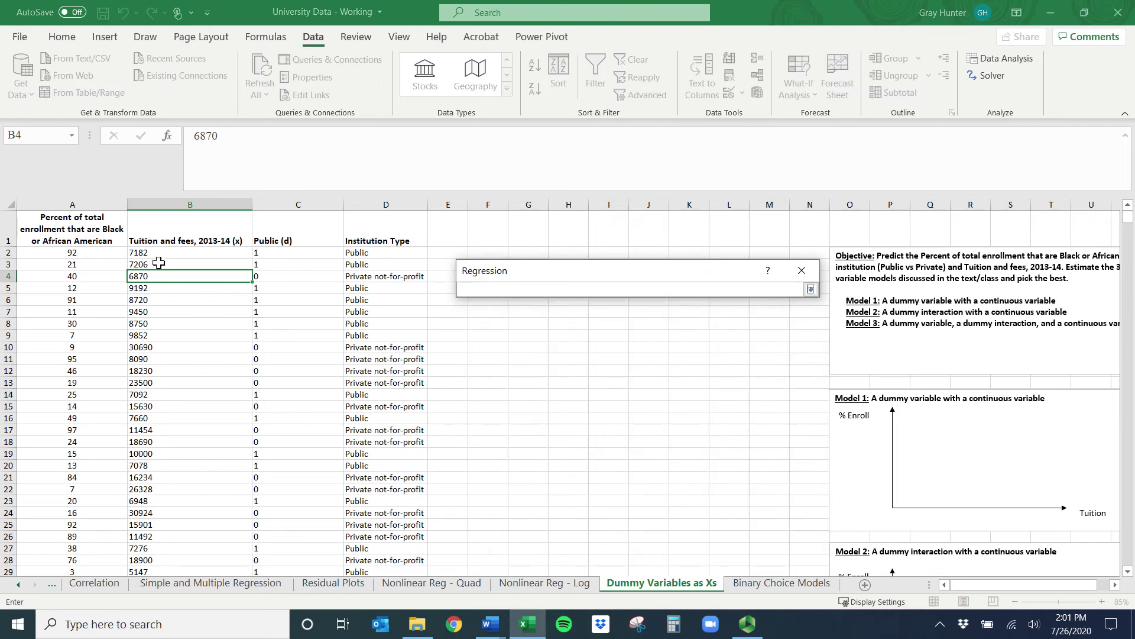
pyautogui.click(63, 227)
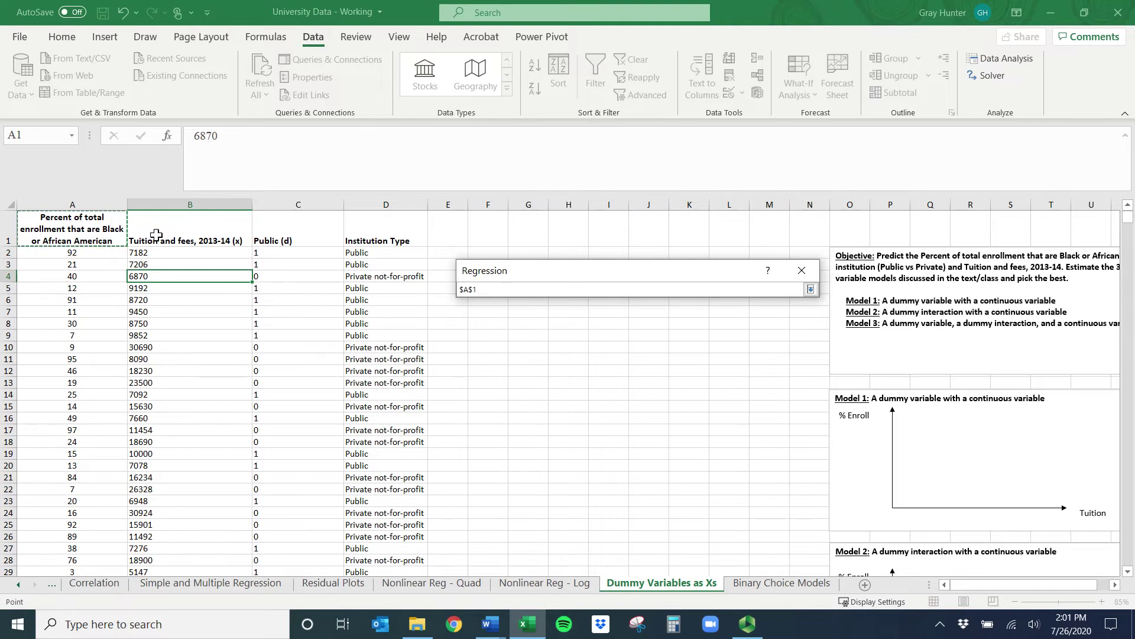
pyautogui.hotkey('ctrl', 'shift', 'Down')
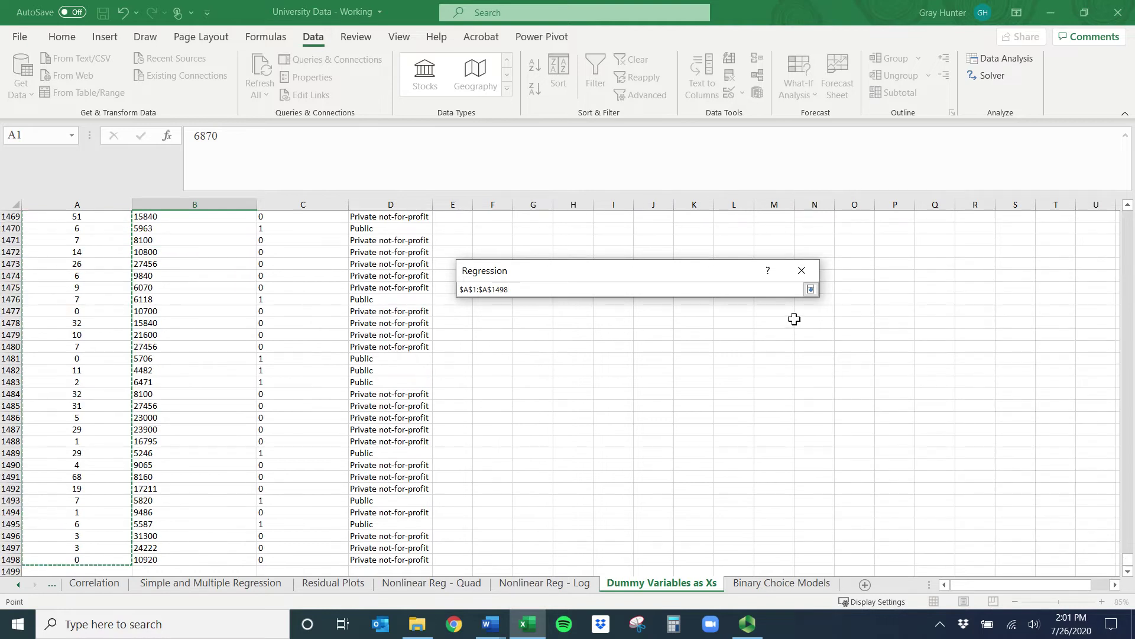
pyautogui.click(811, 289)
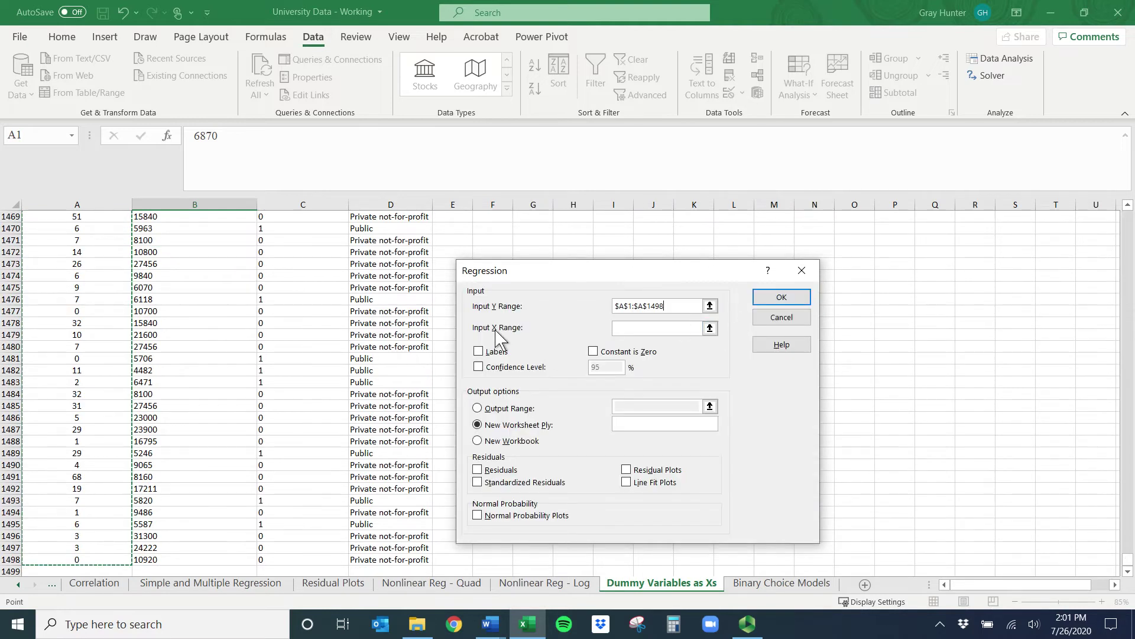
# Set the regression's X range to the tuition and Public (d) columns with headers, $B$1:$C$1498.
pyautogui.click(710, 327)
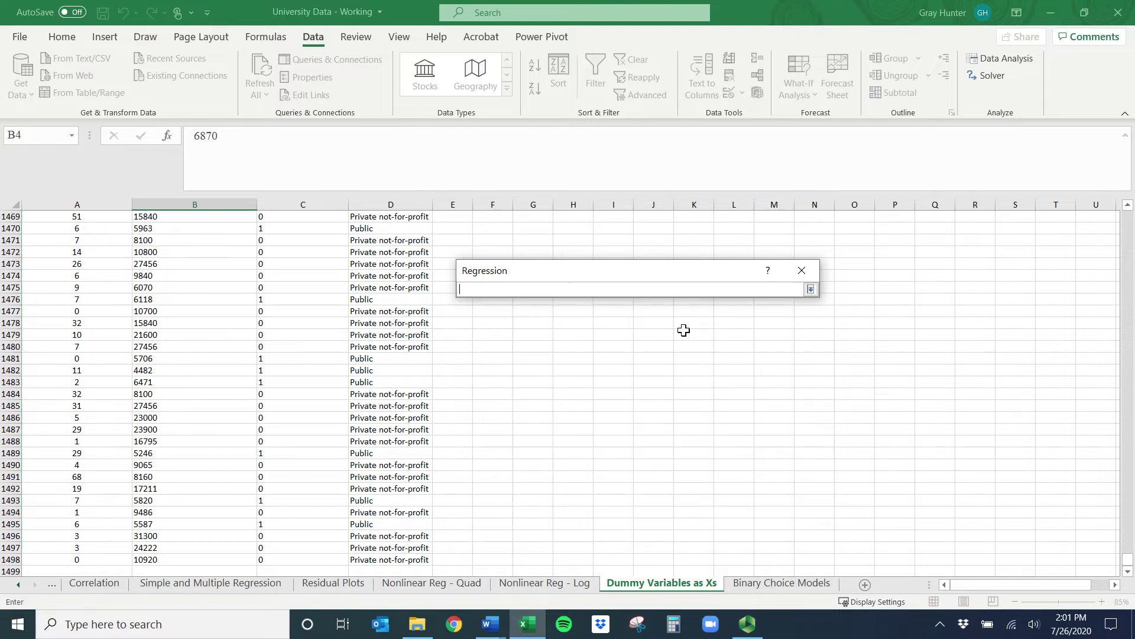
pyautogui.scroll(20, 202, 329)
pyautogui.scroll(20, 201, 328)
pyautogui.moveTo(1120, 535); pyautogui.dragTo(1127, 214)
pyautogui.moveTo(186, 234); pyautogui.dragTo(290, 233)
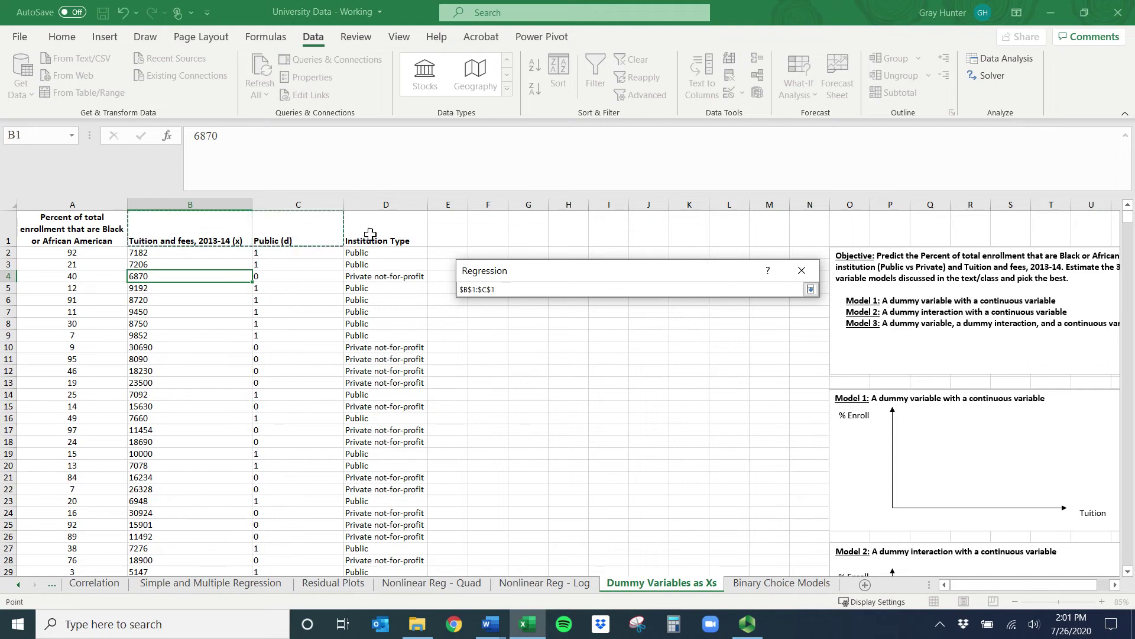
pyautogui.hotkey('ctrl', 'shift', 'Down')
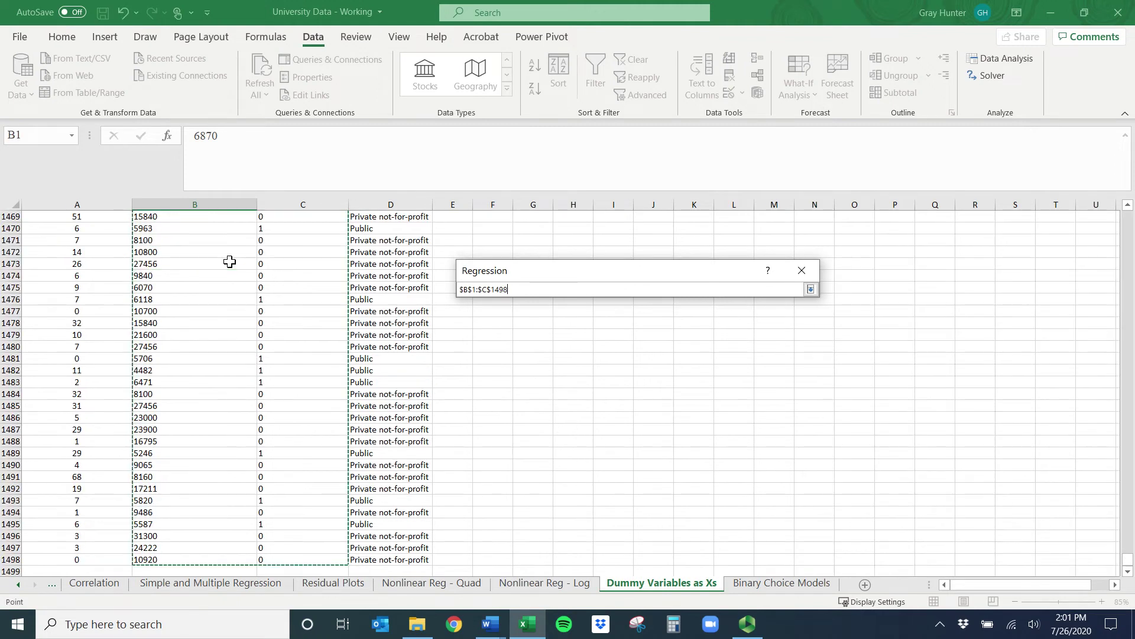
pyautogui.press('Return')
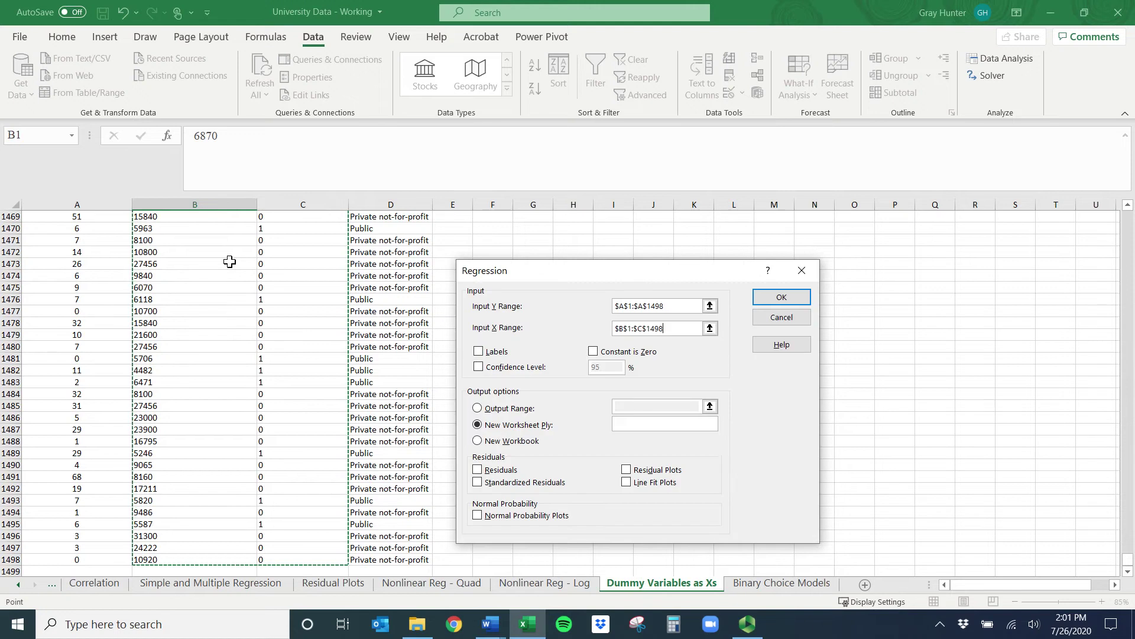
# Run the regression with Labels enabled and the output range at $G$2, and widen column G to fit the output labels.
pyautogui.click(496, 351)
pyautogui.click(477, 408)
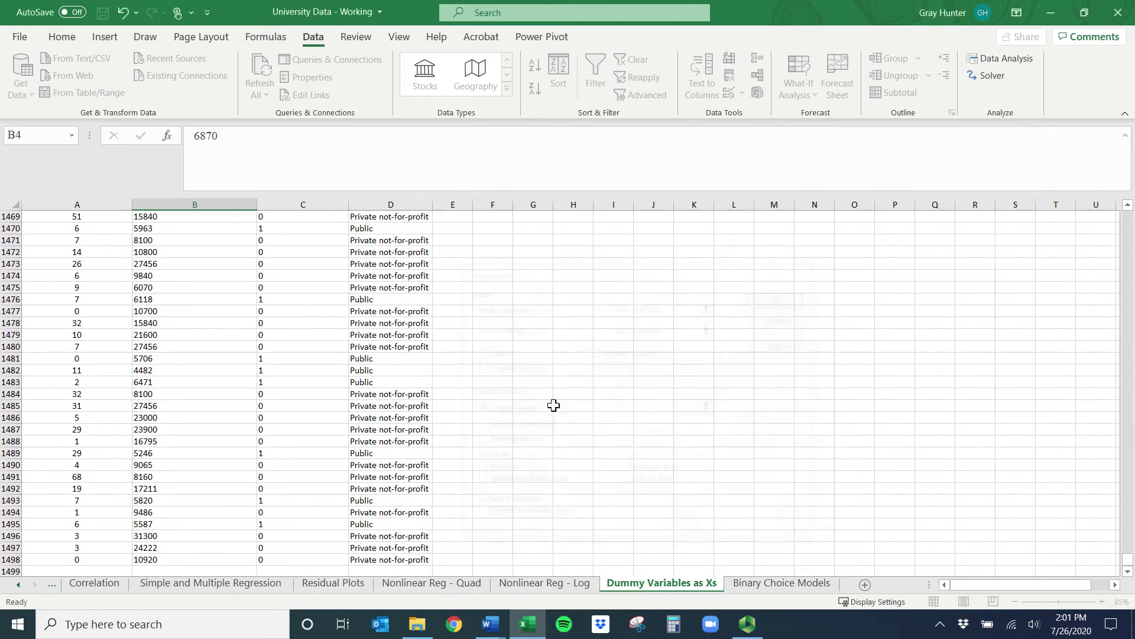
pyautogui.click(710, 406)
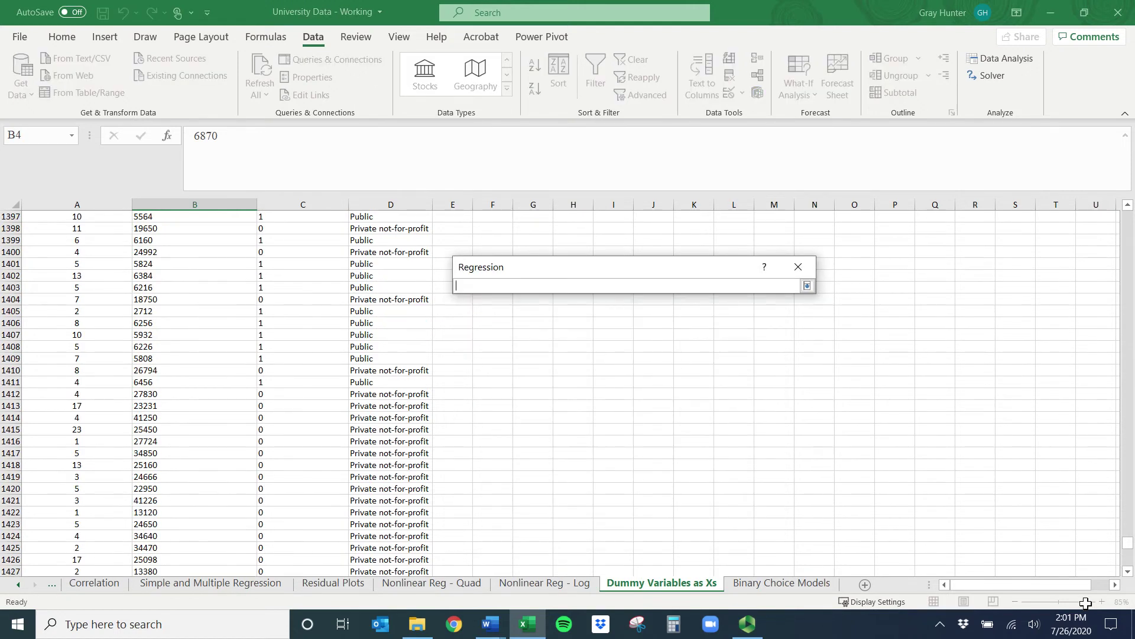
pyautogui.moveTo(1127, 542); pyautogui.dragTo(1126, 184)
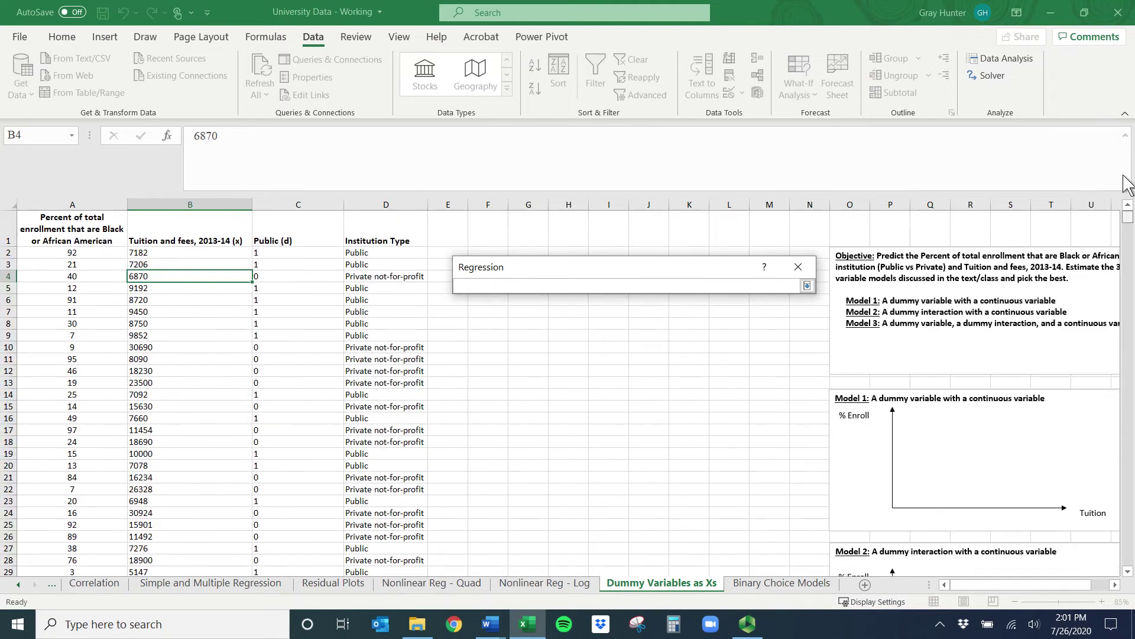
pyautogui.moveTo(529, 276); pyautogui.dragTo(152, 341)
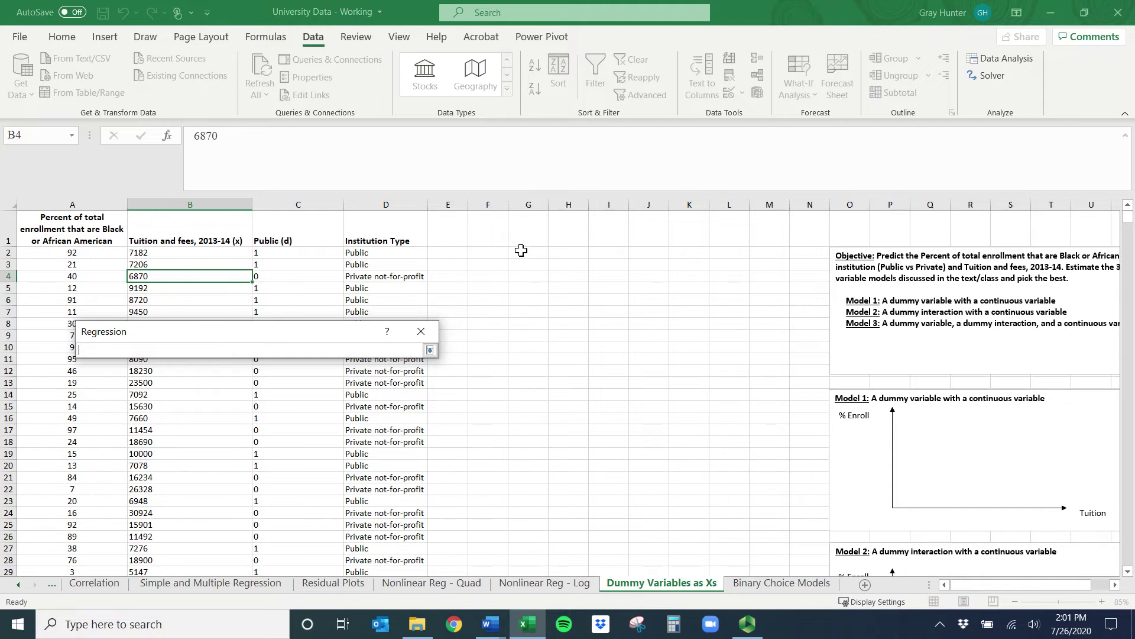
pyautogui.click(521, 249)
pyautogui.press('Return')
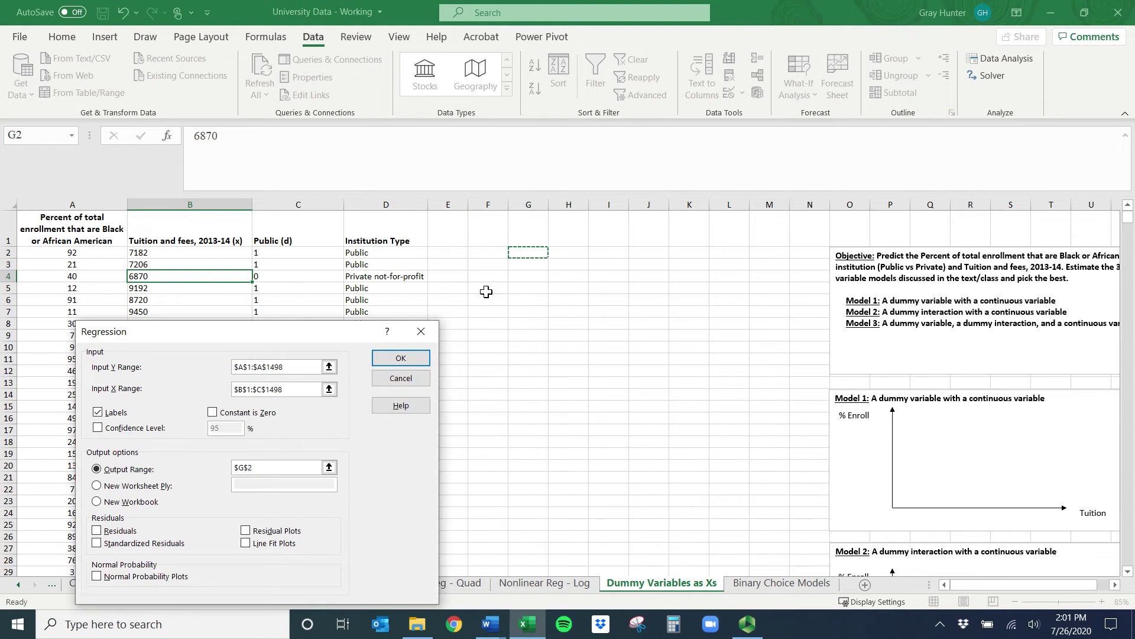
pyautogui.press('Return')
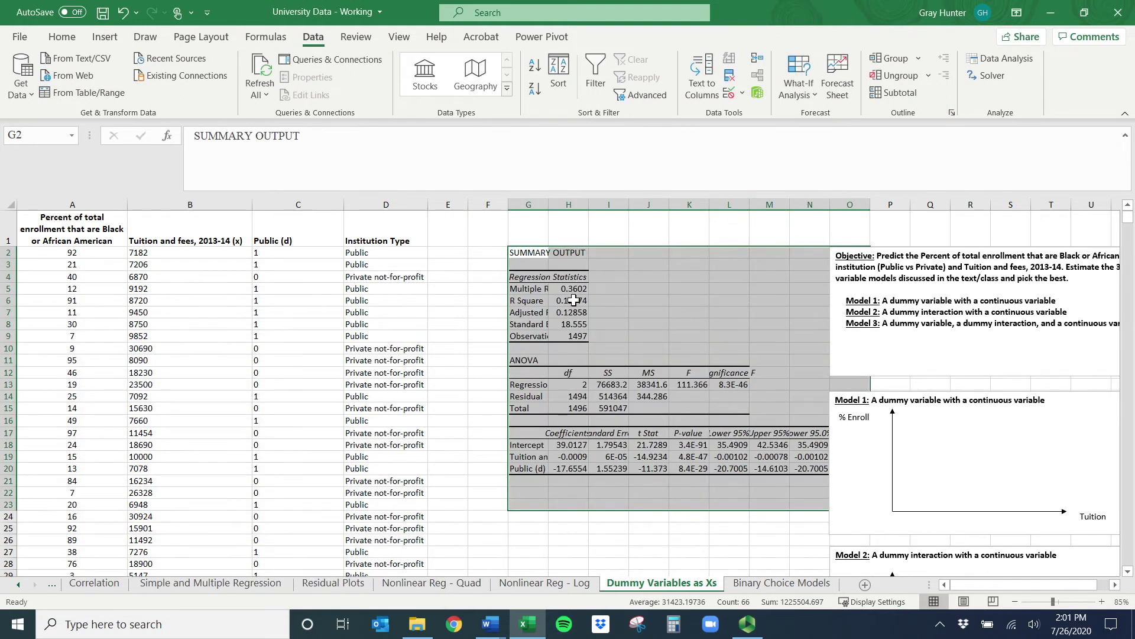
pyautogui.doubleClick(548, 201)
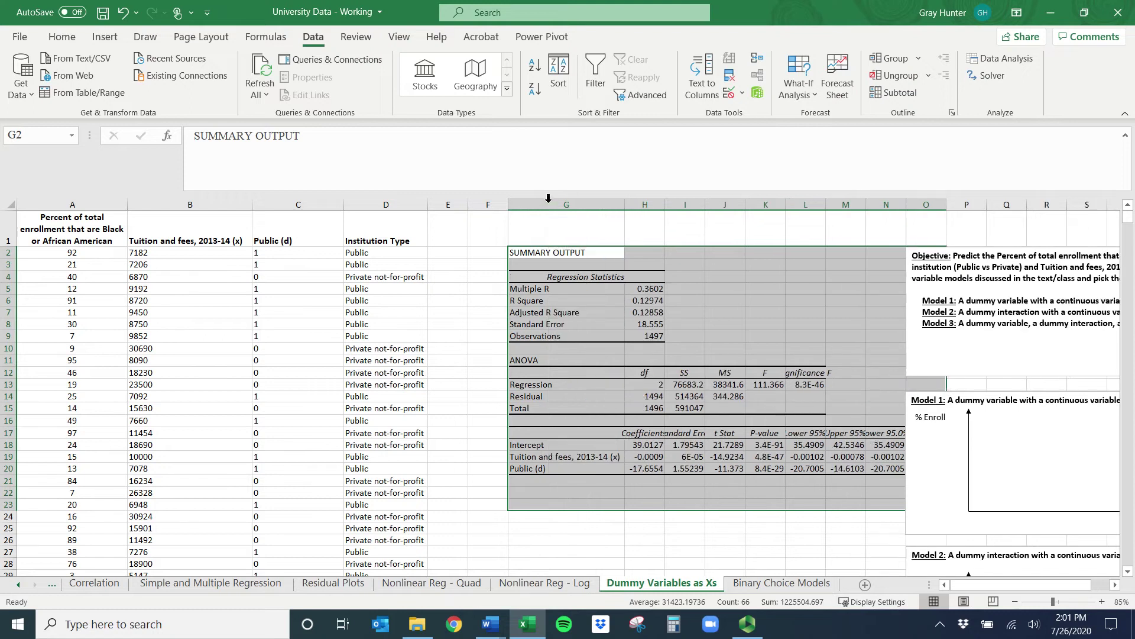
pyautogui.click(545, 254)
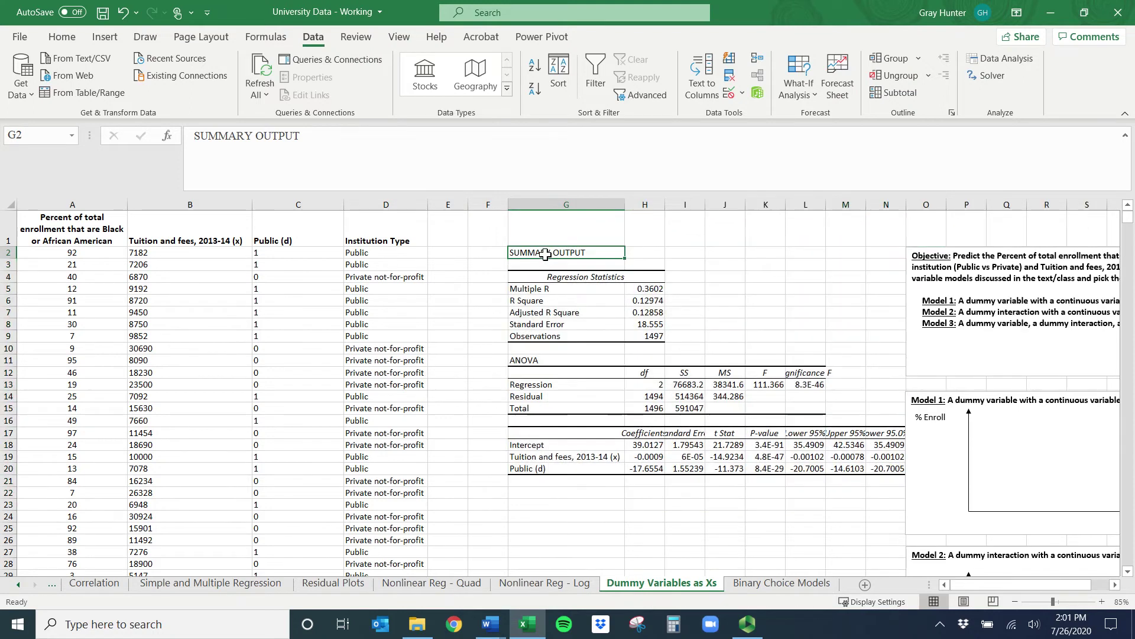
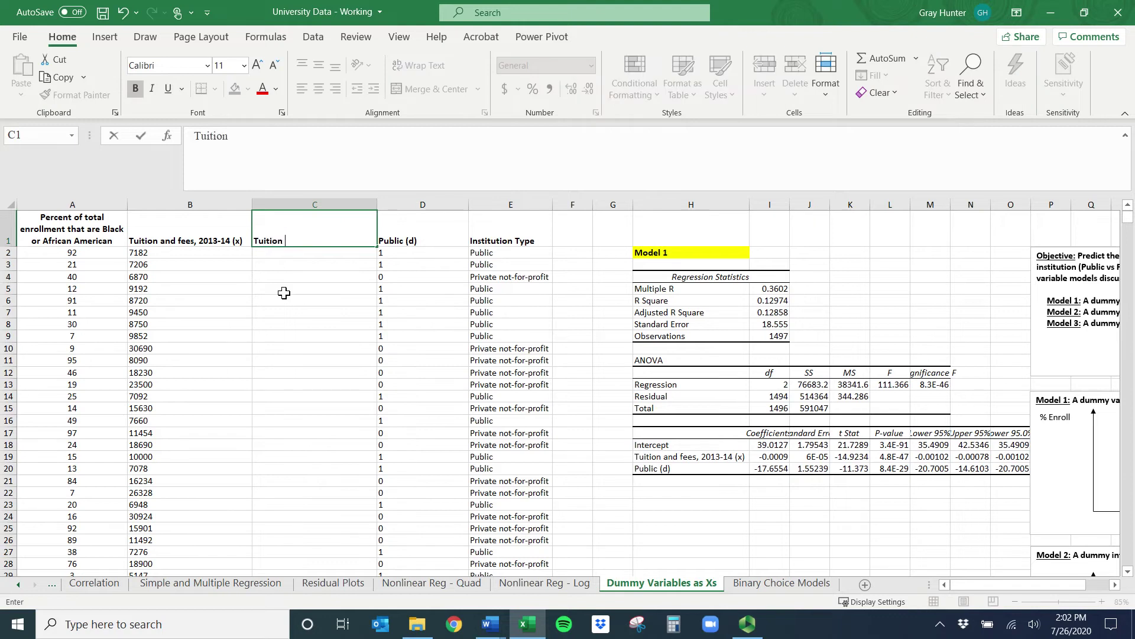
# Enter the interaction variable header "Tuition x Public (xd)" in C1.
pyautogui.write('ition x Public (xd')
pyautogui.press('Return')
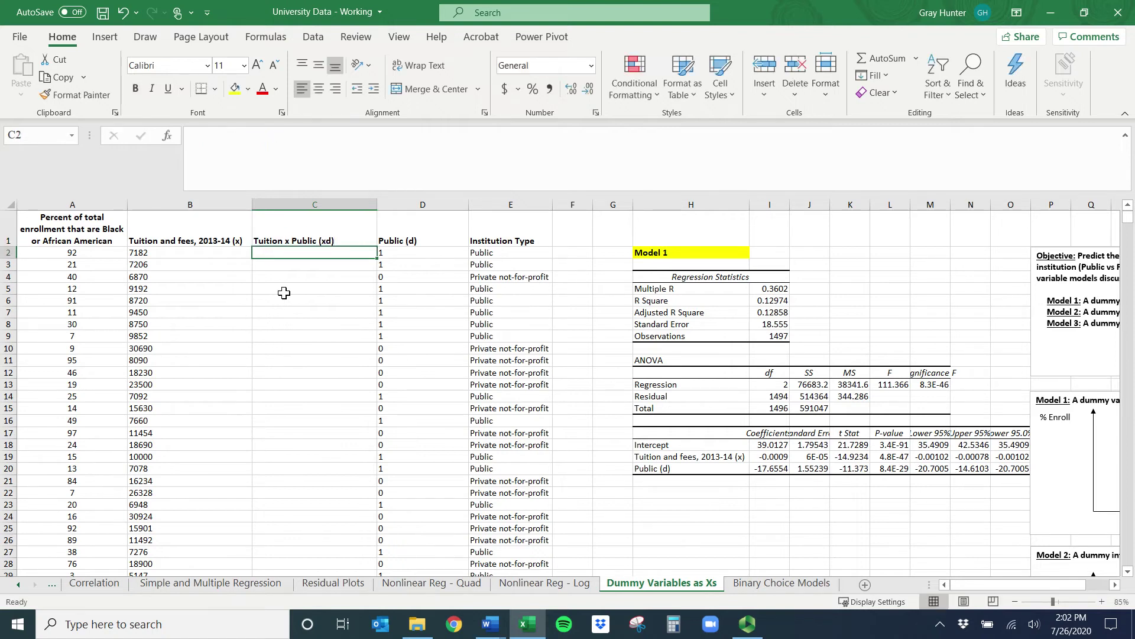
# Compute the interaction variable in C2 with =B2*D2 and fill the formula down the whole column.
pyautogui.write('=')
pyautogui.press('Left')
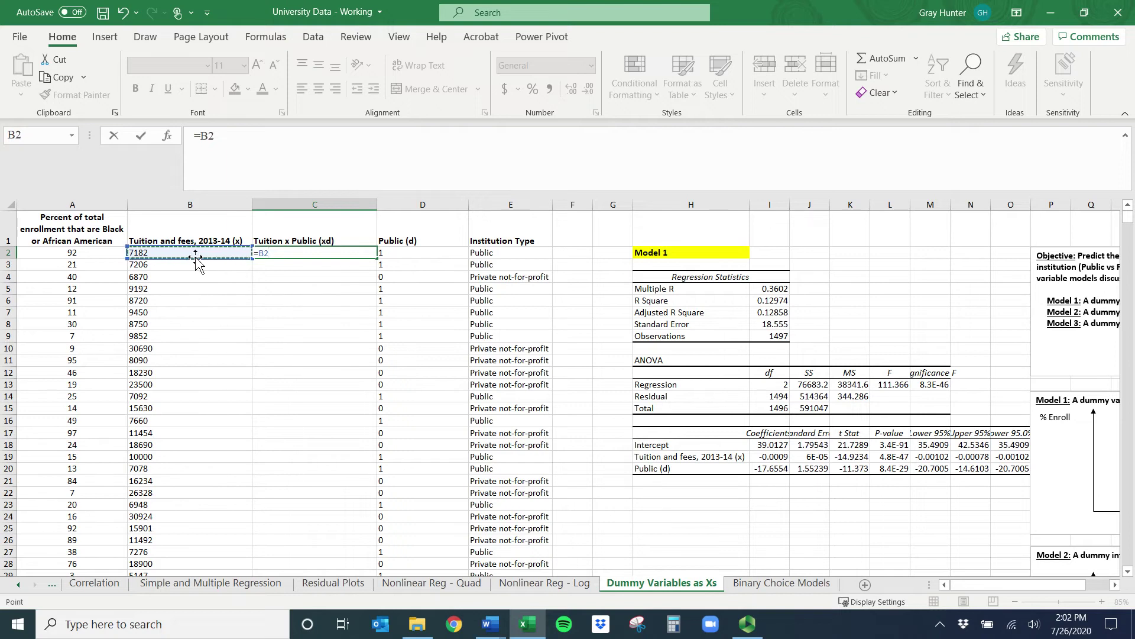
pyautogui.write('*')
pyautogui.click(391, 252)
pyautogui.press('Return')
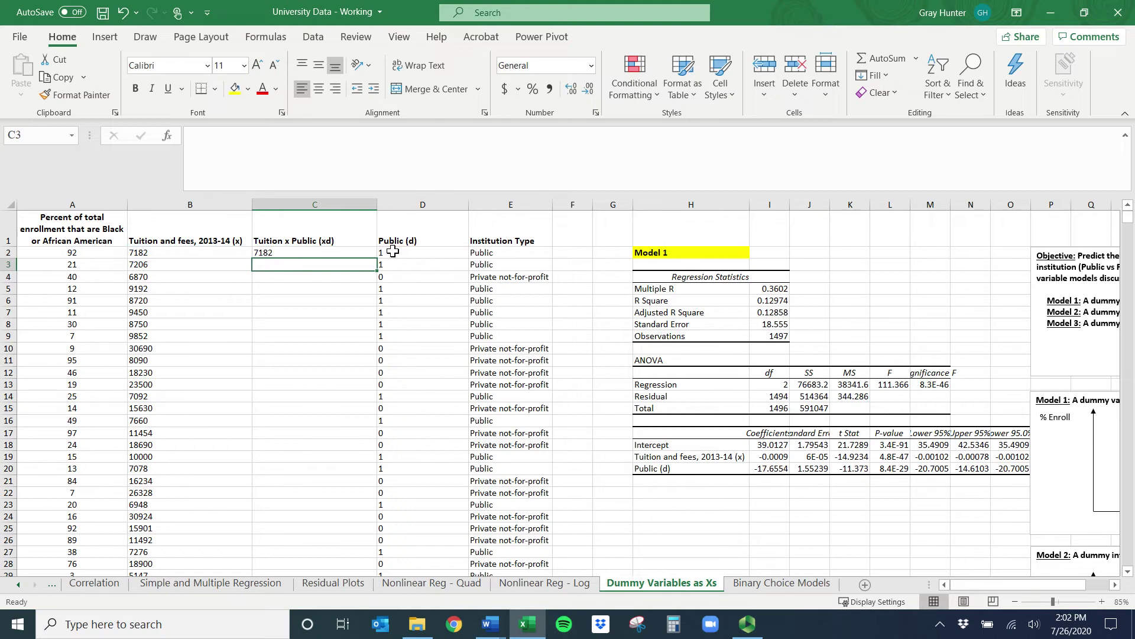
pyautogui.click(341, 253)
pyautogui.doubleClick(375, 260)
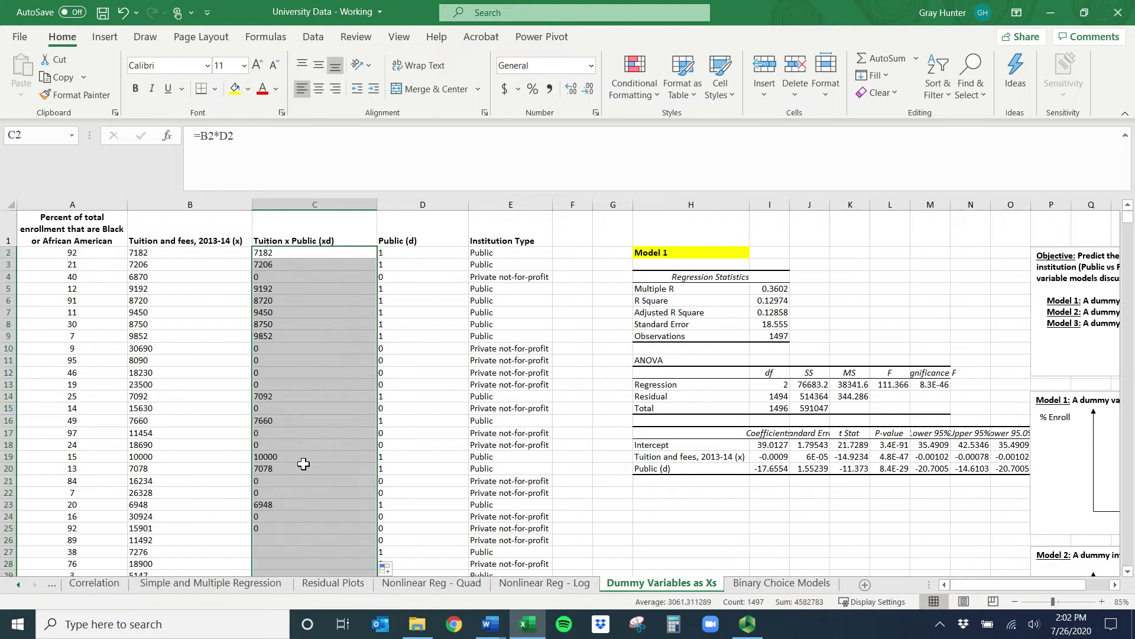
# Check the Model 2 description in the objective against its predictor columns and start a Regression data analysis.
pyautogui.moveTo(1000, 589); pyautogui.dragTo(1017, 588)
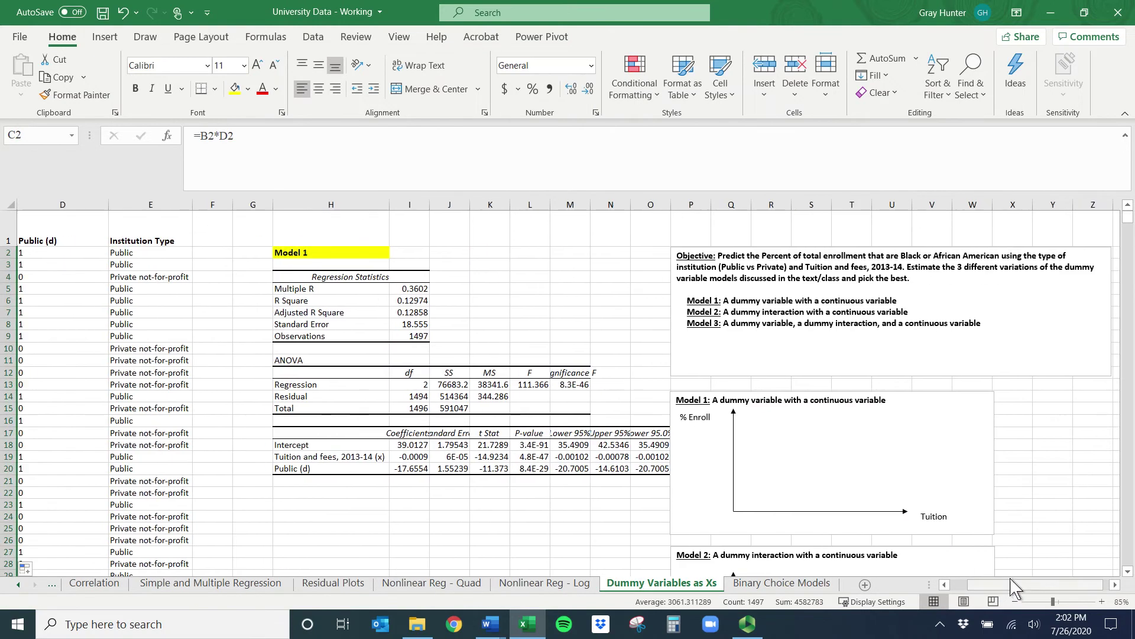
pyautogui.moveTo(732, 312); pyautogui.dragTo(805, 312)
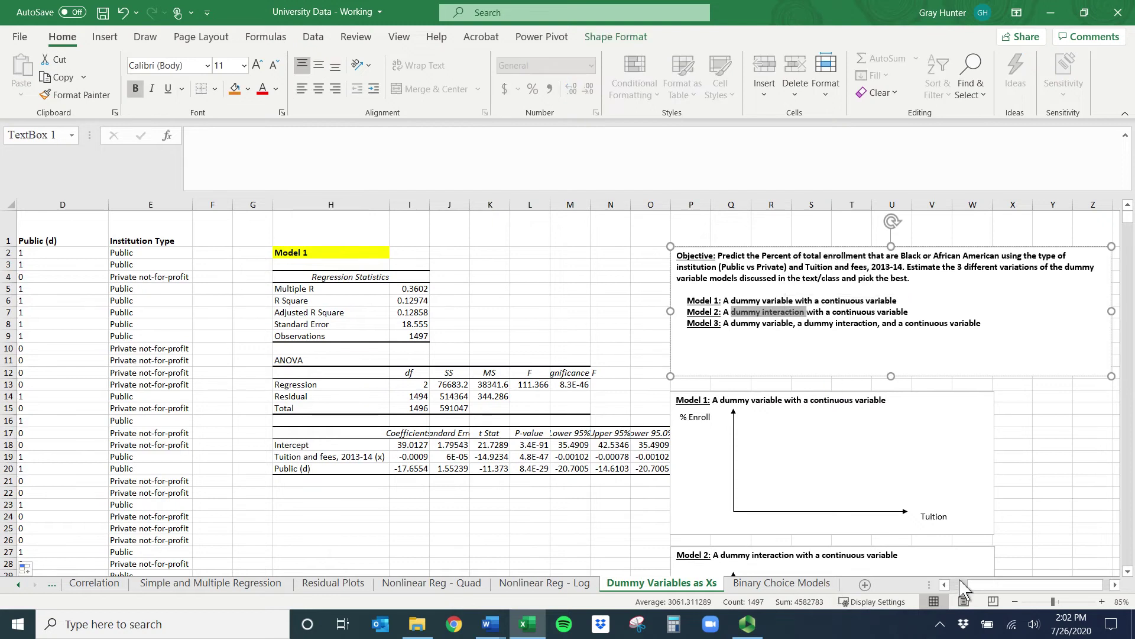
pyautogui.moveTo(976, 584); pyautogui.dragTo(955, 584)
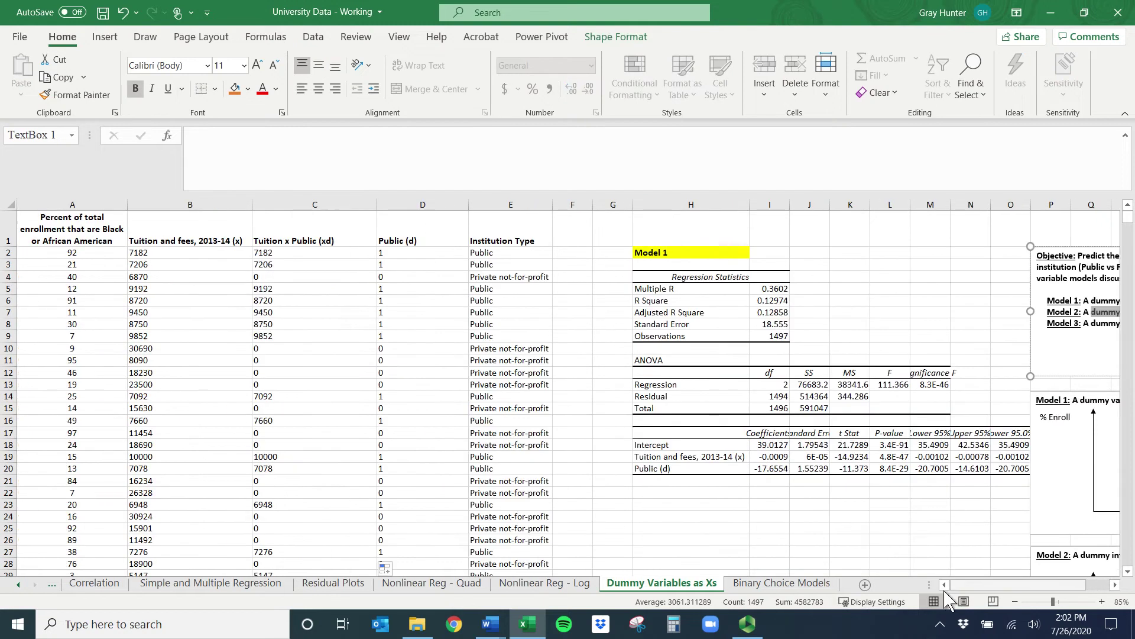
pyautogui.click(193, 233)
pyautogui.click(307, 235)
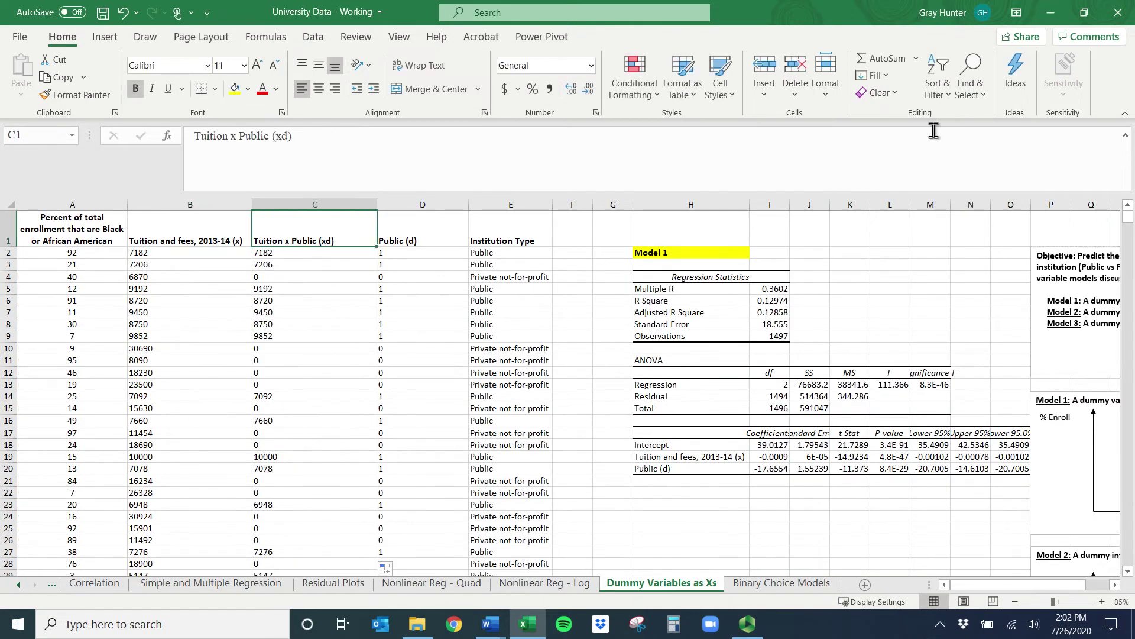
pyautogui.click(313, 36)
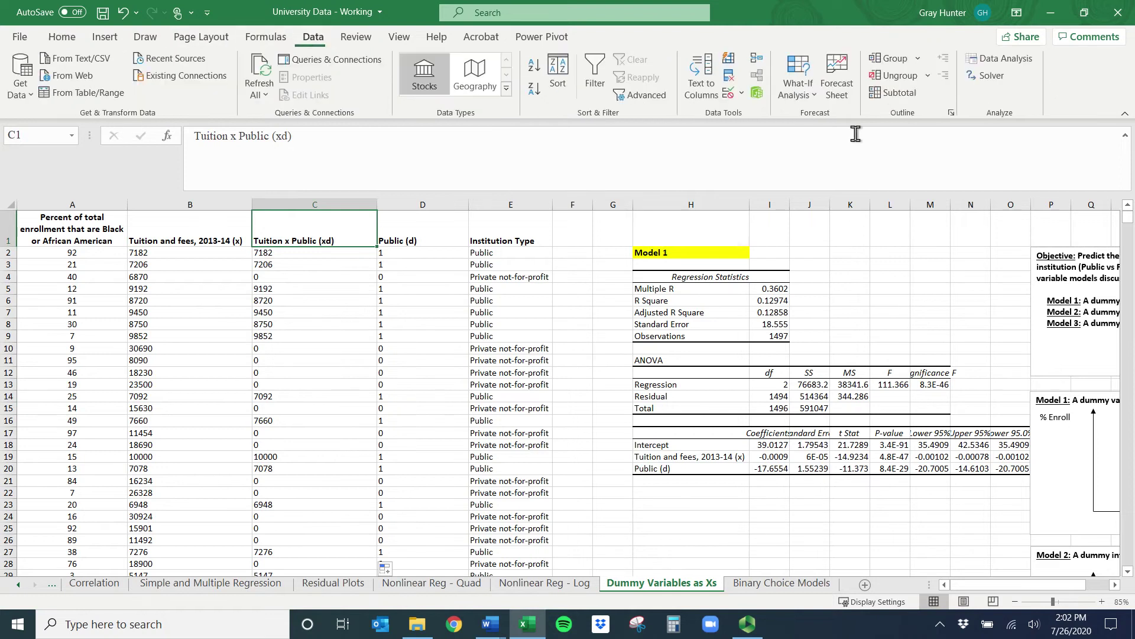
pyautogui.click(999, 58)
pyautogui.click(385, 428)
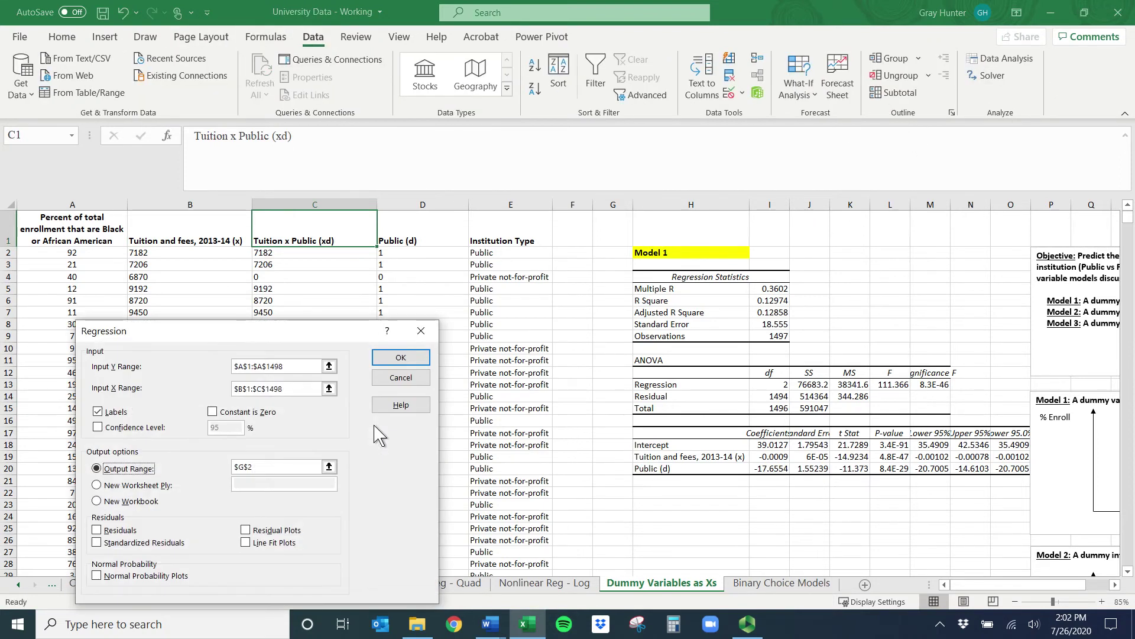
# Set the regression's X range to the tuition and Tuition x Public (xd) columns with headers, $B$1:$C$1498.
pyautogui.click(328, 388)
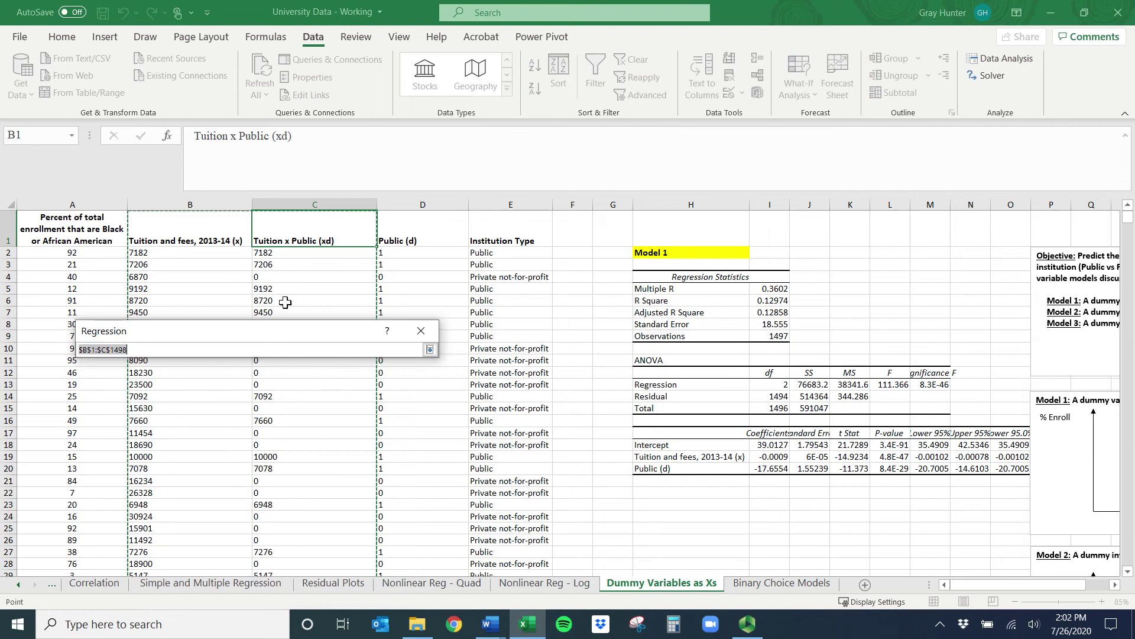
pyautogui.moveTo(150, 231); pyautogui.dragTo(299, 228)
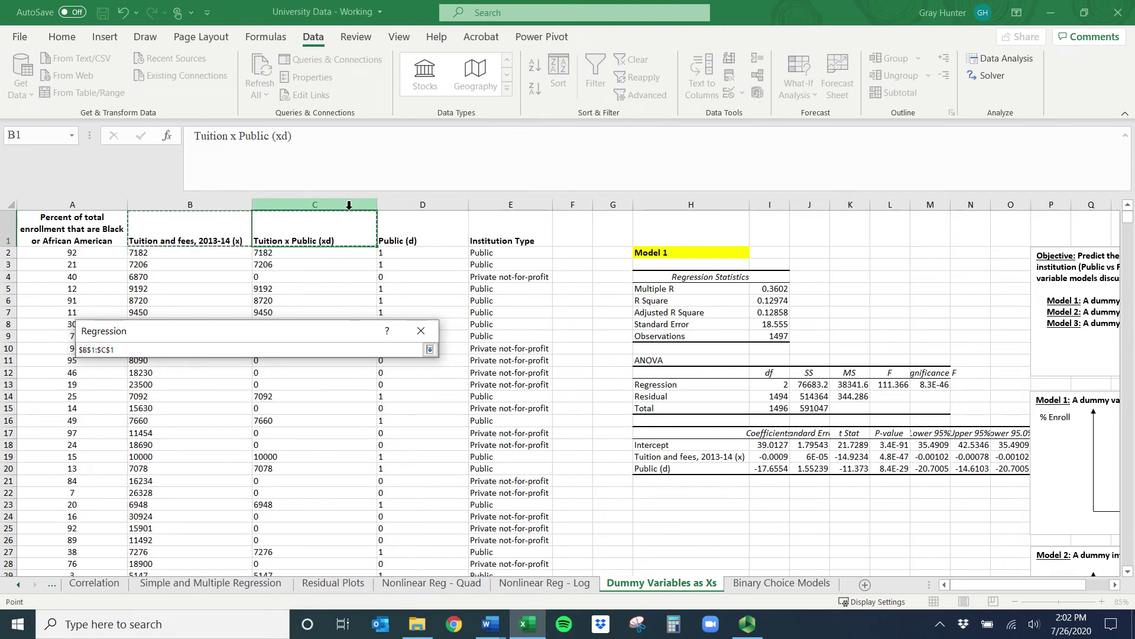
pyautogui.hotkey('ctrl', 'shift', 'Down')
pyautogui.press('Return')
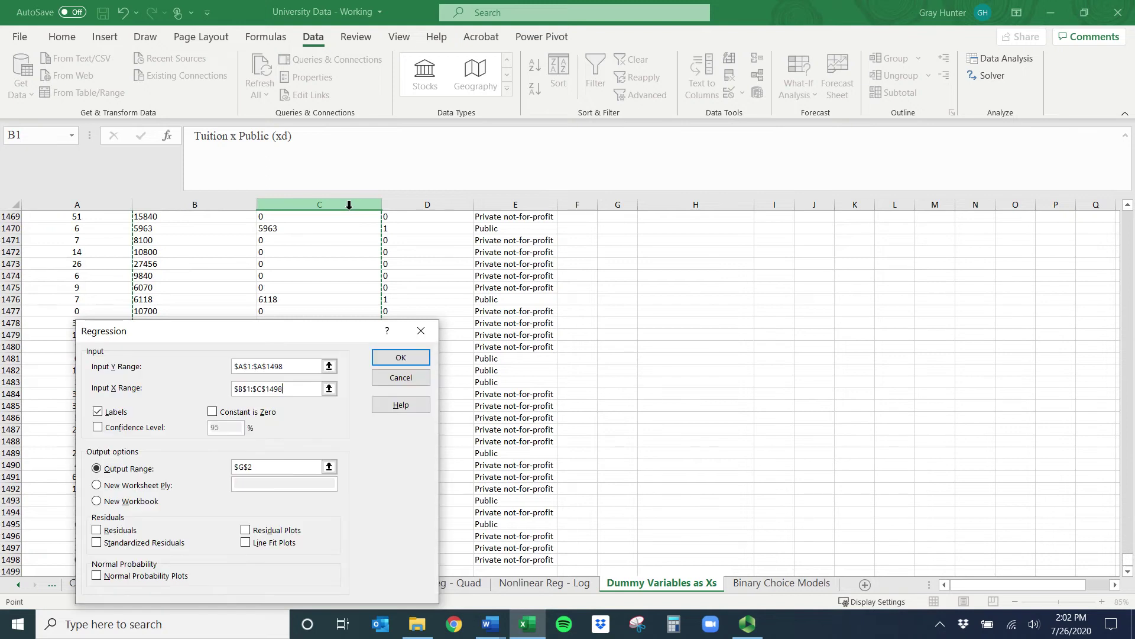
# Set the output range to $H$25, below the Model 1 results, and run the regression.
pyautogui.click(329, 466)
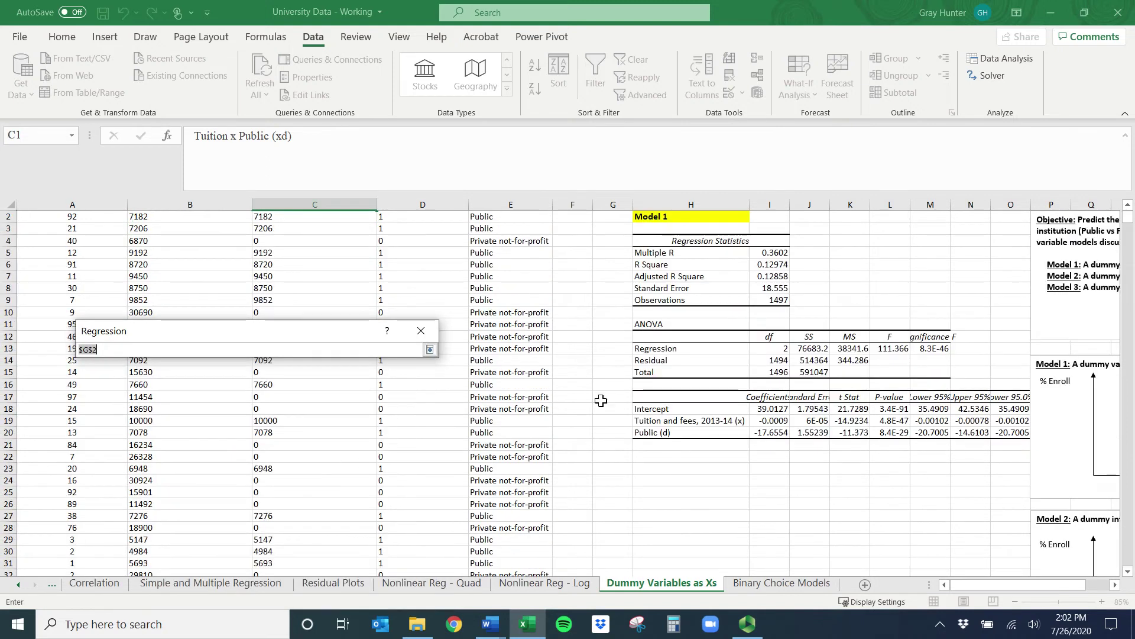
pyautogui.click(661, 481)
pyautogui.click(657, 490)
pyautogui.press('Return')
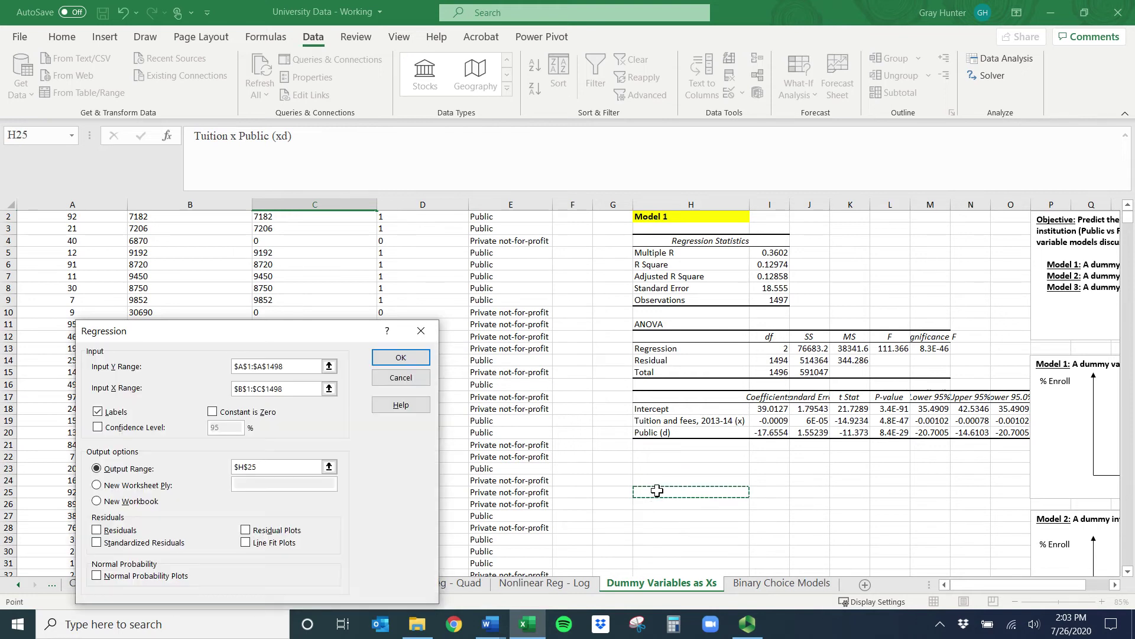
pyautogui.click(393, 359)
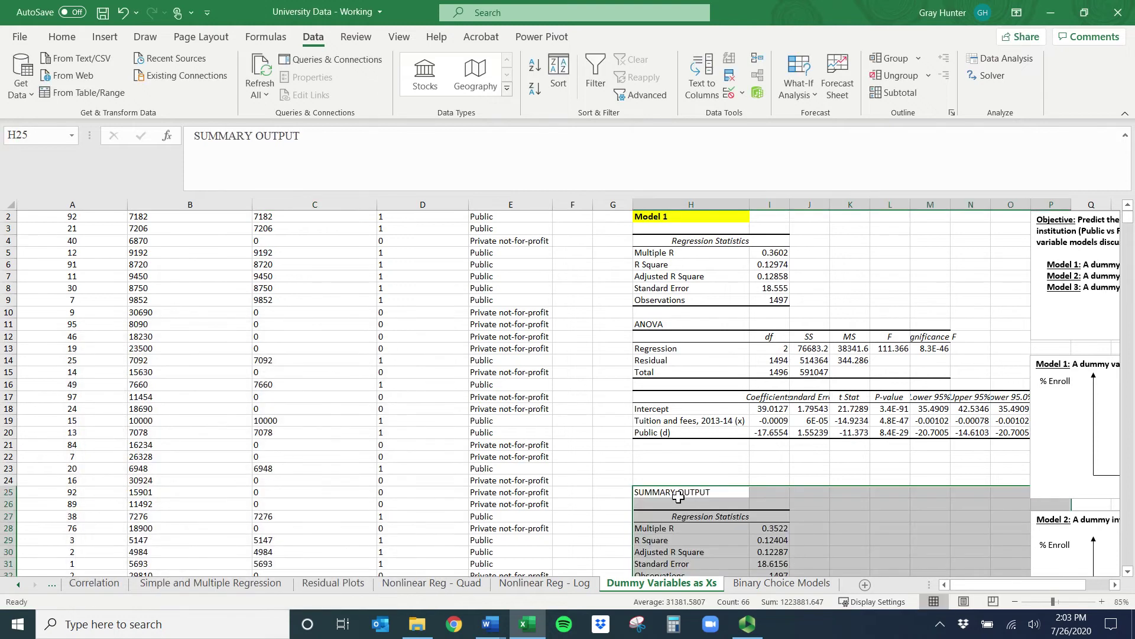
# Replace the output title in H25 with a bold "Model 2" label and fill the cell with yellow.
pyautogui.click(678, 493)
pyautogui.write('M')
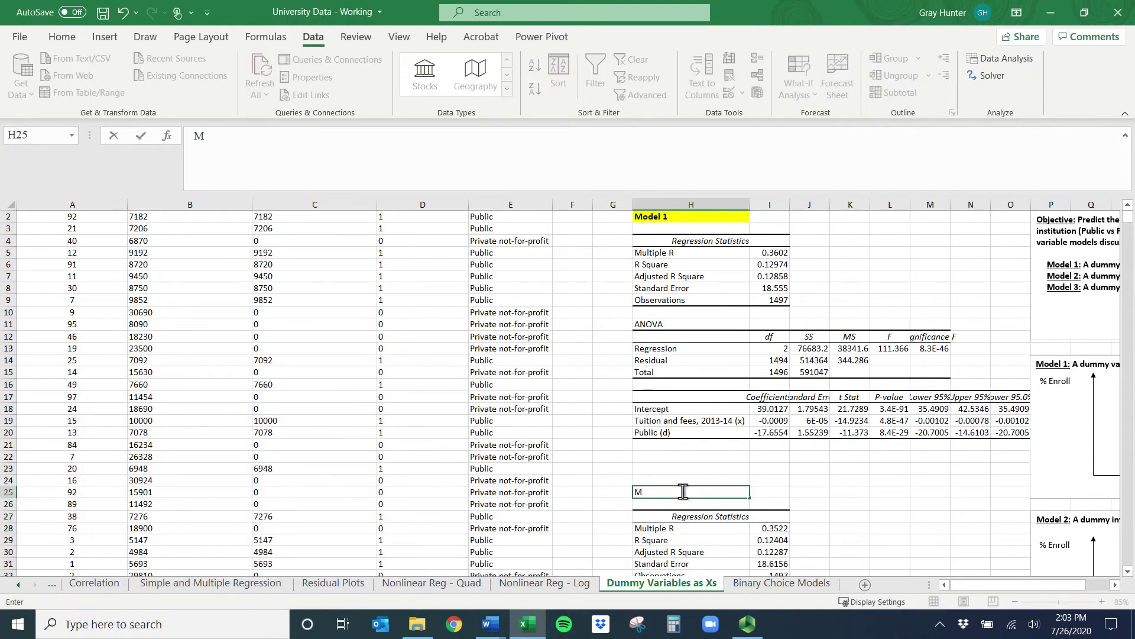
pyautogui.write('ode')
pyautogui.press('BackSpace')
pyautogui.press('Escape')
pyautogui.write('Model 2')
pyautogui.hotkey('ctrl', 'Return')
pyautogui.click(62, 36)
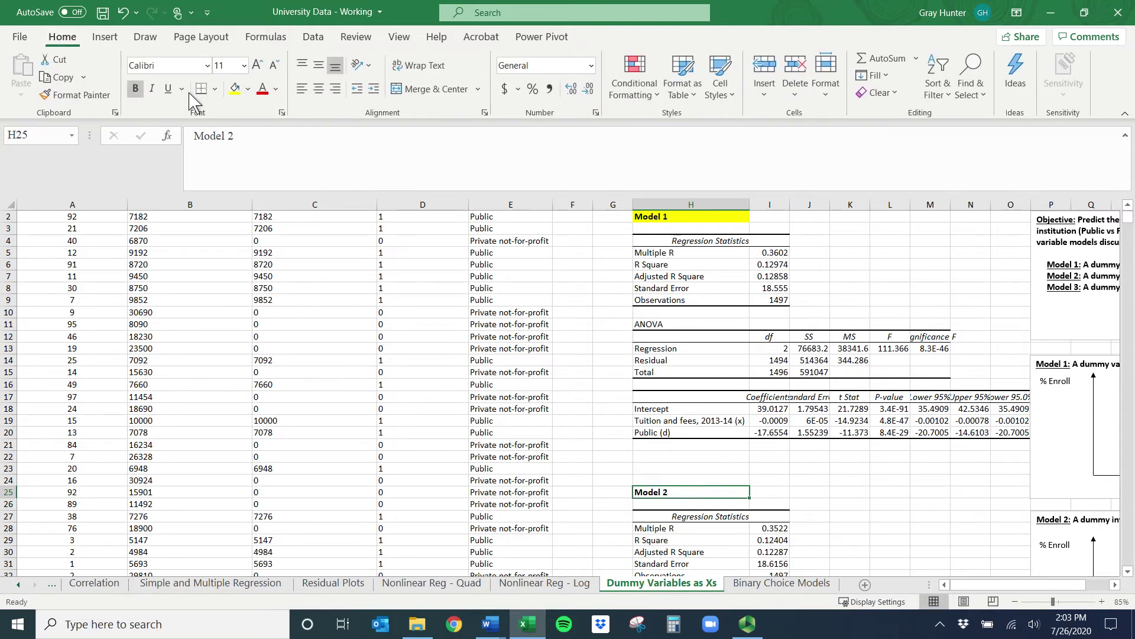
pyautogui.click(234, 89)
# Examine the Model 2 output, the Model 3 description in the objective, and the three predictor columns B, C and D.
pyautogui.scroll(-6, 731, 444)
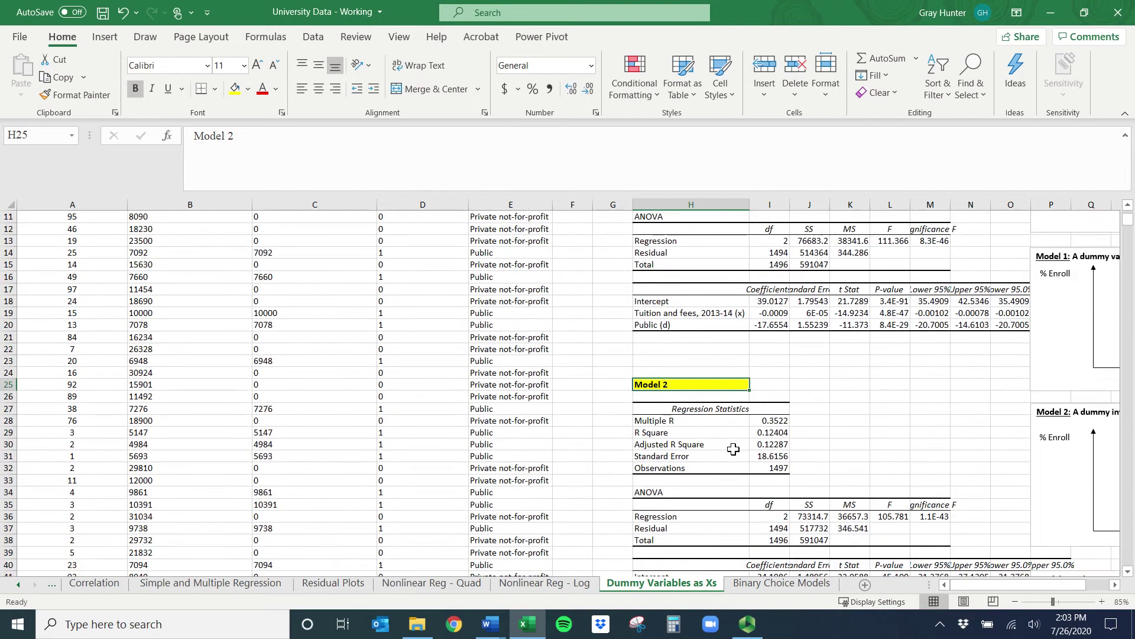
pyautogui.scroll(6, 950, 510)
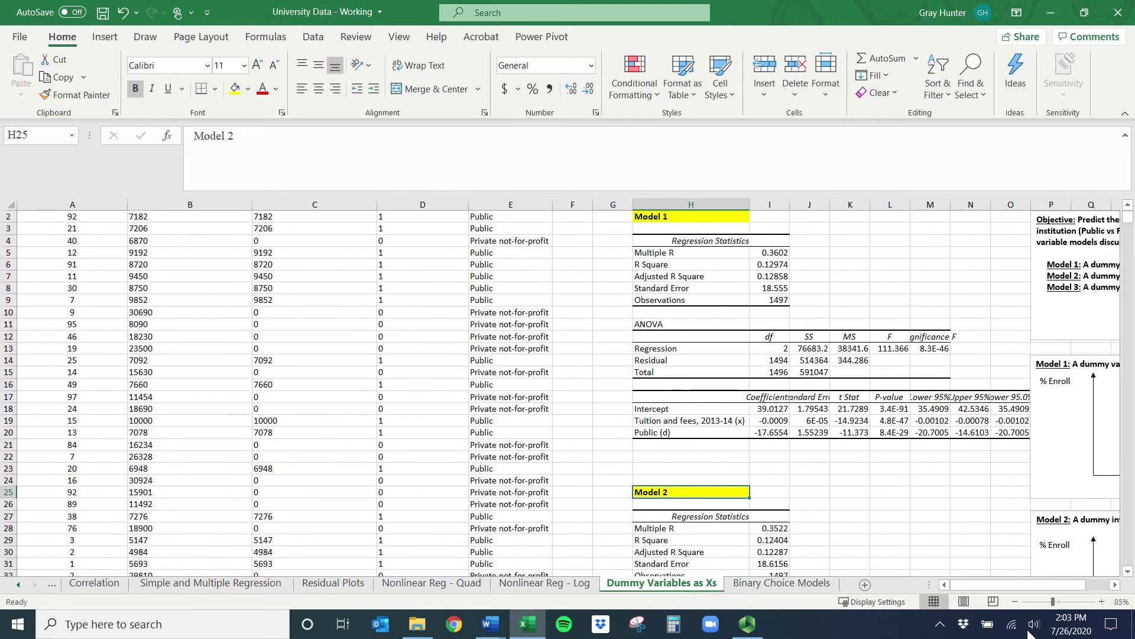
pyautogui.moveTo(979, 585); pyautogui.dragTo(1003, 587)
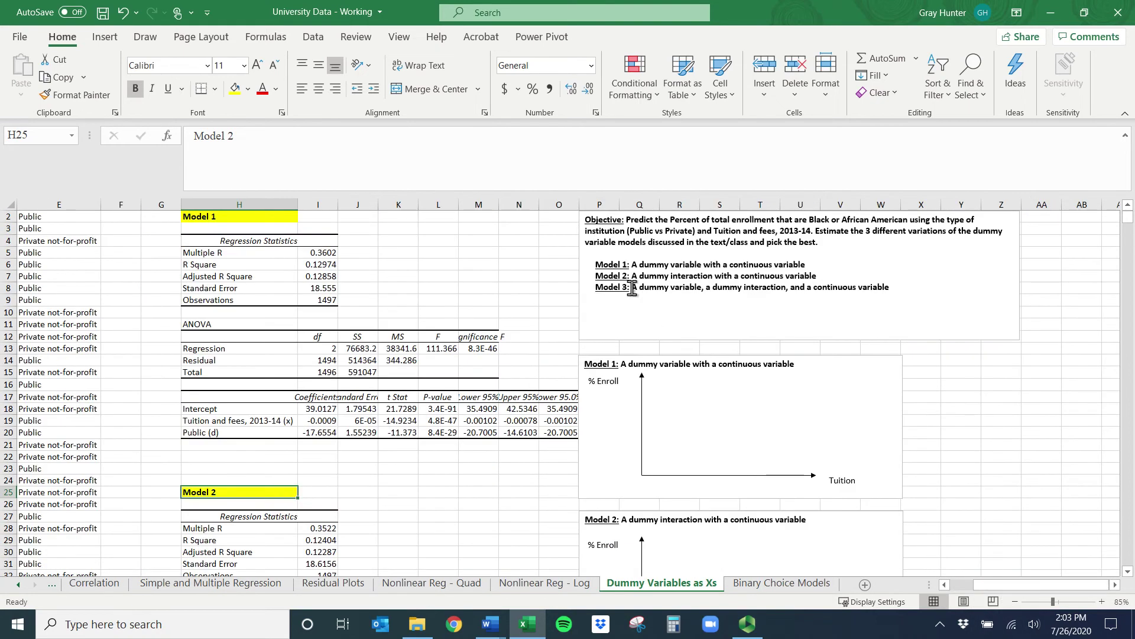
pyautogui.moveTo(631, 287); pyautogui.dragTo(670, 288)
pyautogui.moveTo(808, 288); pyautogui.dragTo(891, 290)
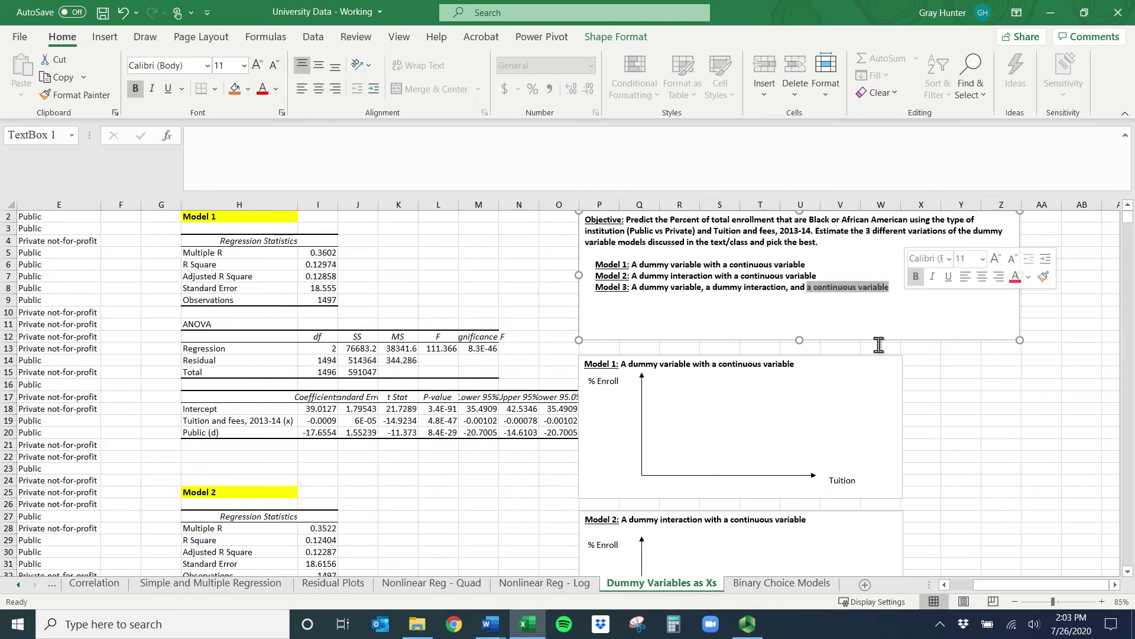
pyautogui.moveTo(1011, 589); pyautogui.dragTo(964, 588)
pyautogui.scroll(1, 297, 347)
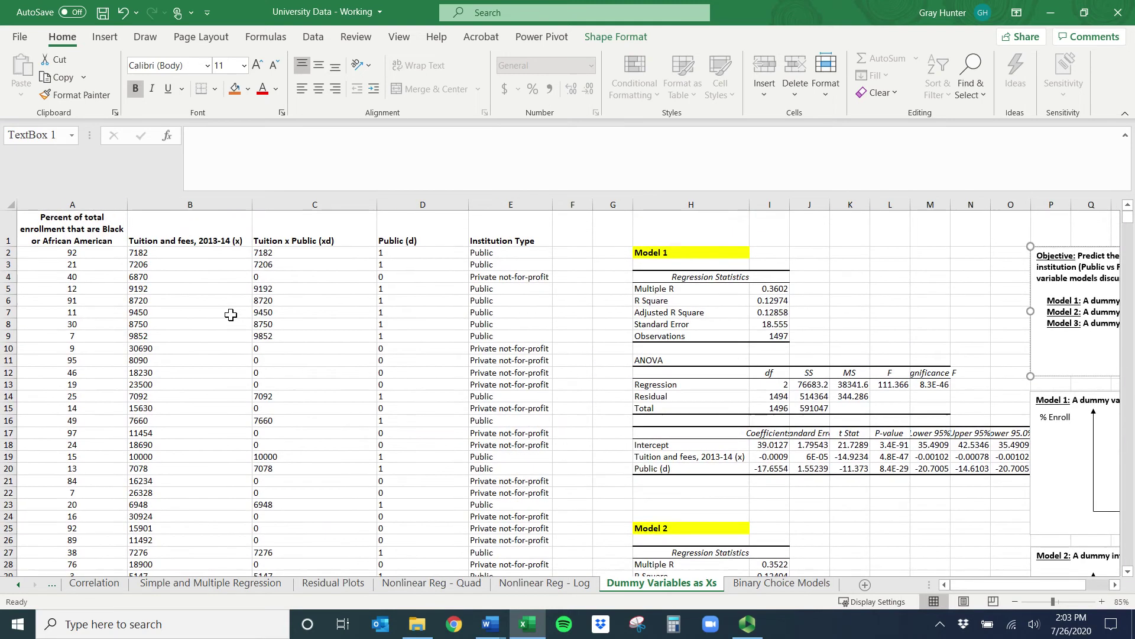
pyautogui.moveTo(172, 204); pyautogui.dragTo(177, 220)
pyautogui.click(314, 204)
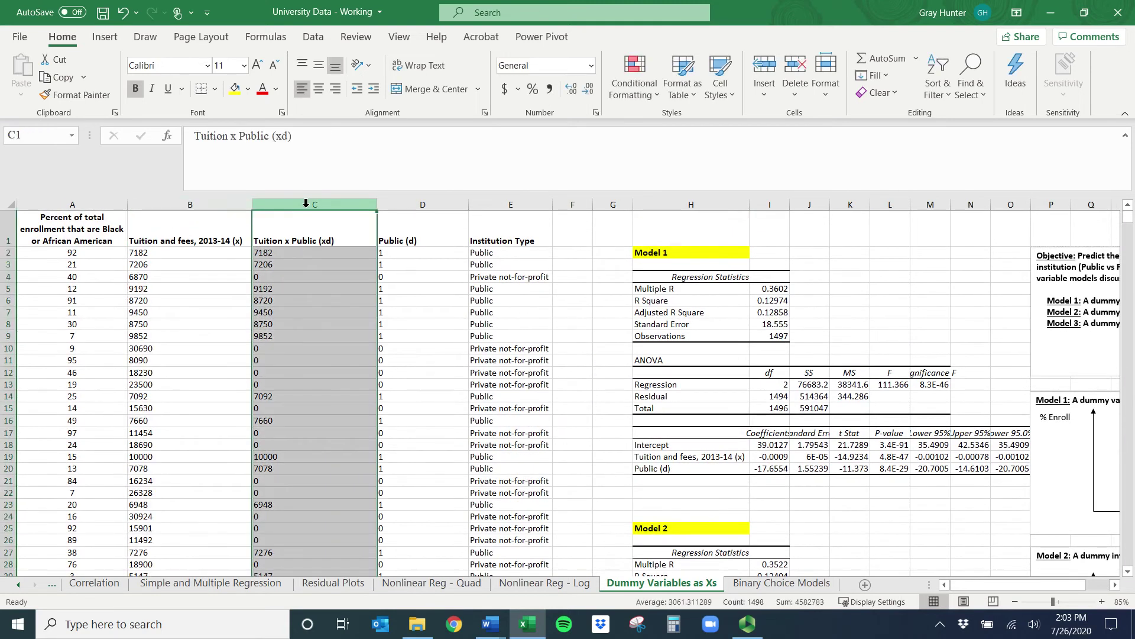
pyautogui.click(423, 204)
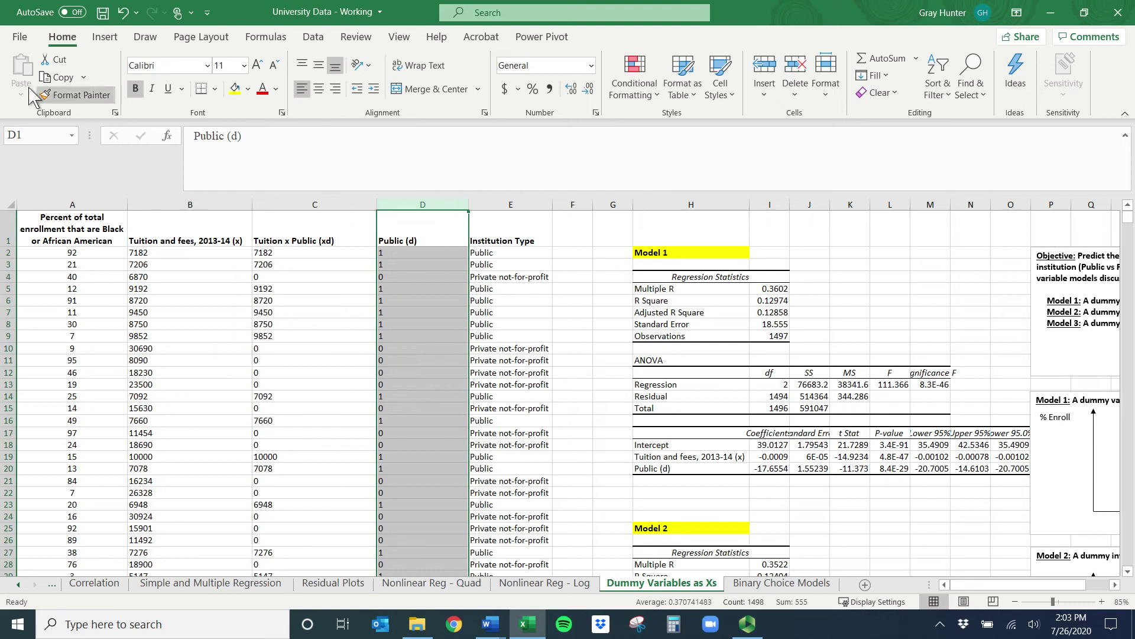
pyautogui.click(190, 300)
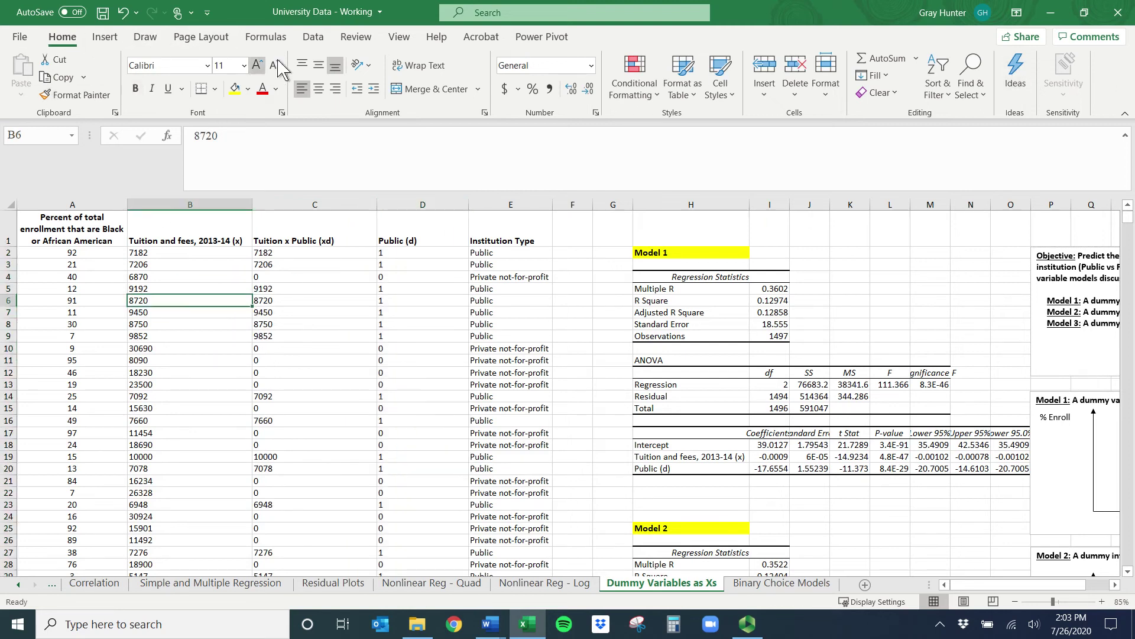
# Start another Regression data analysis and set its X range to the three predictor columns with headers, $B$1:$D$1498.
pyautogui.click(314, 37)
pyautogui.click(1000, 58)
pyautogui.click(387, 425)
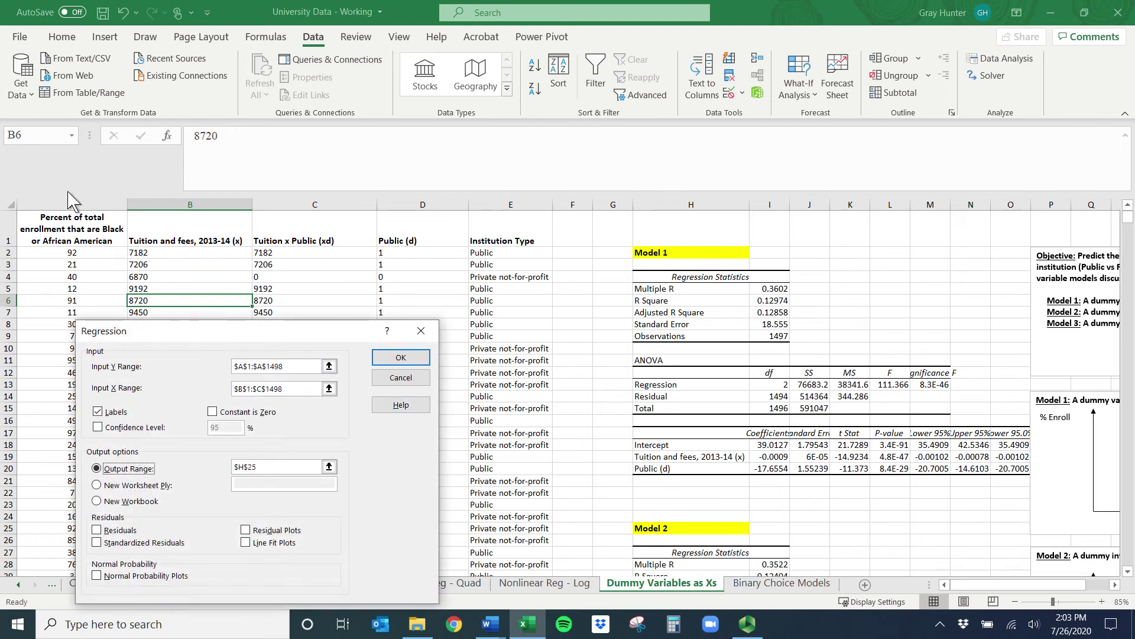
pyautogui.click(329, 388)
pyautogui.moveTo(167, 218); pyautogui.dragTo(402, 218)
pyautogui.hotkey('ctrl', 'shift', 'Down')
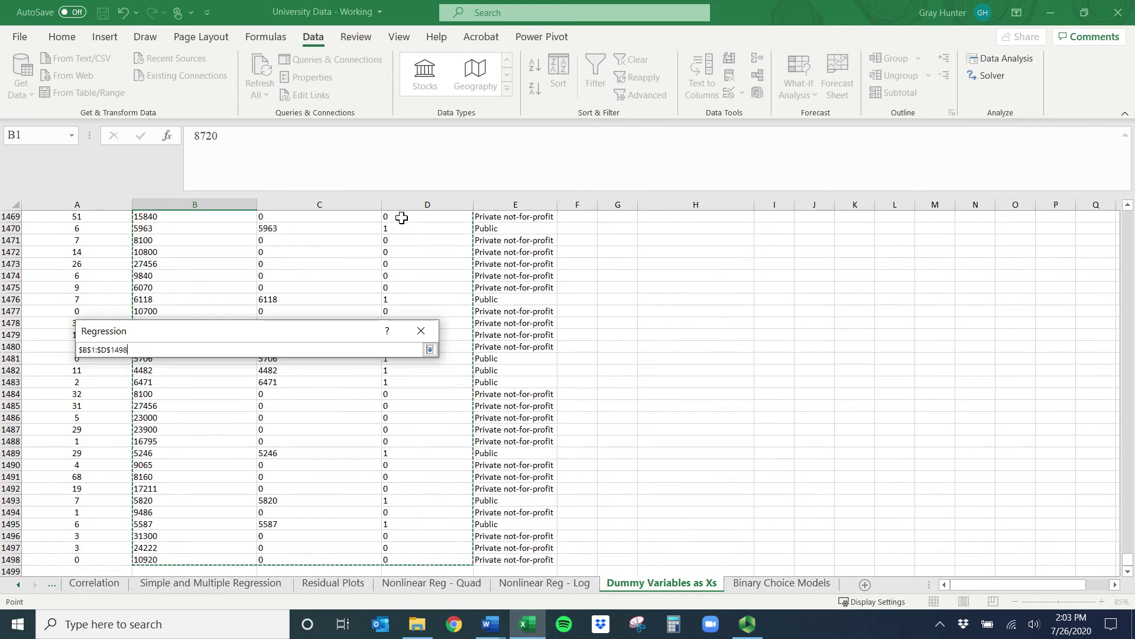
pyautogui.press('Return')
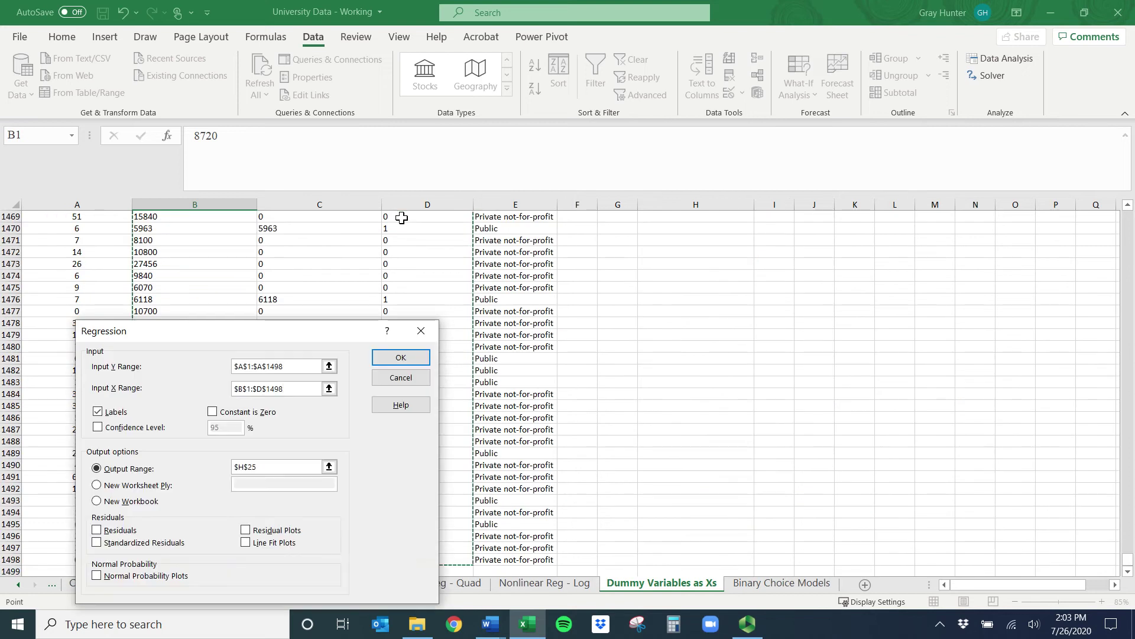
# Set the output range to $H$47, below the Model 2 results, and run the regression.
pyautogui.click(330, 466)
pyautogui.click(692, 480)
pyautogui.press('Return')
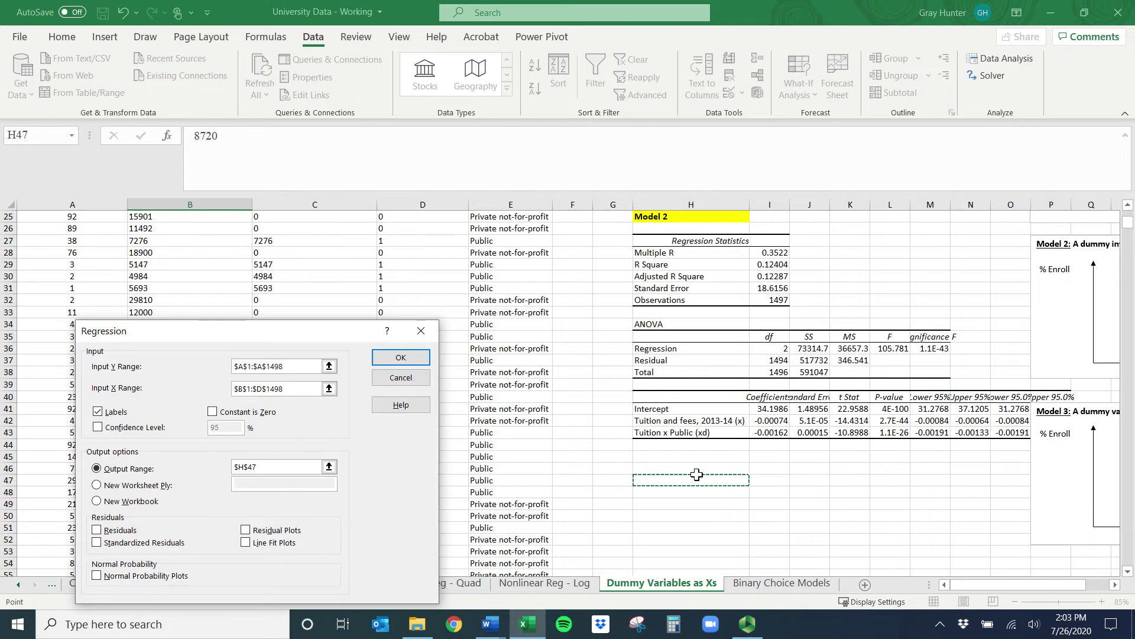
pyautogui.press('Return')
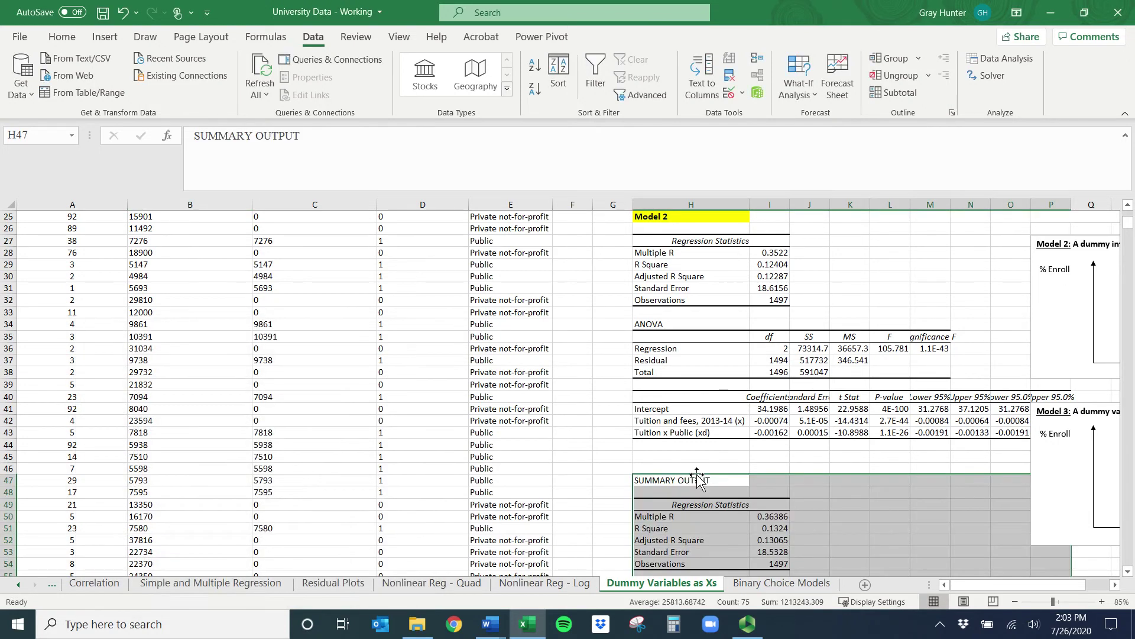
# Replace the output title in H47 with a bold "Model 3" label and fill the cell with yellow.
pyautogui.write('Mode')
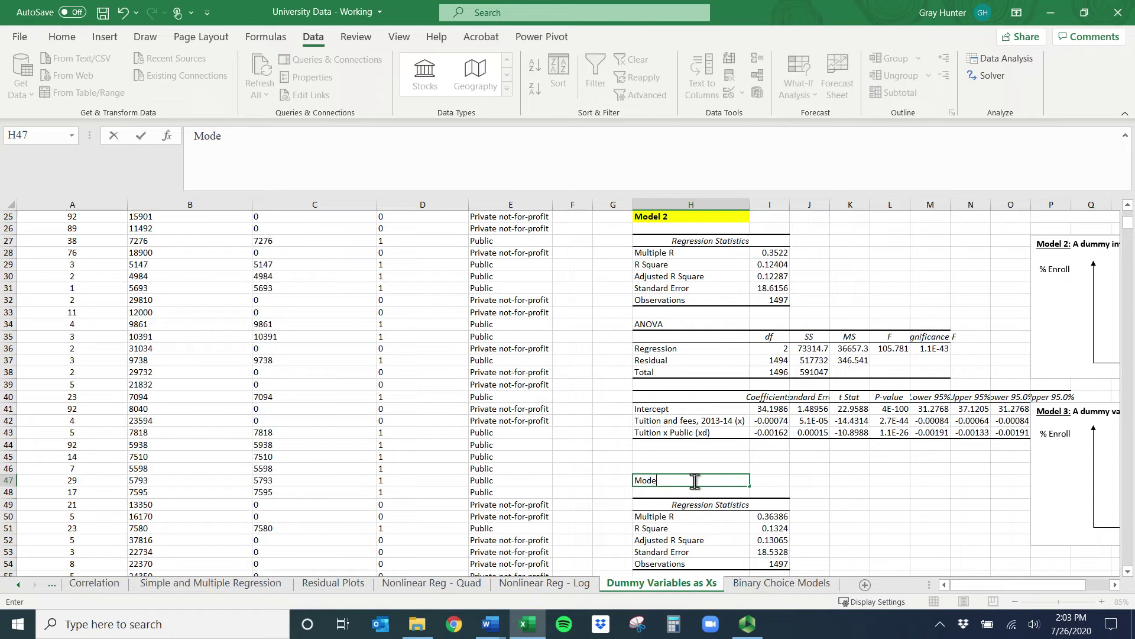
pyautogui.write('l 3')
pyautogui.press('Return')
pyautogui.click(695, 480)
pyautogui.hotkey('ctrl', 'b')
pyautogui.moveTo(963, 587); pyautogui.dragTo(986, 587)
pyautogui.click(64, 36)
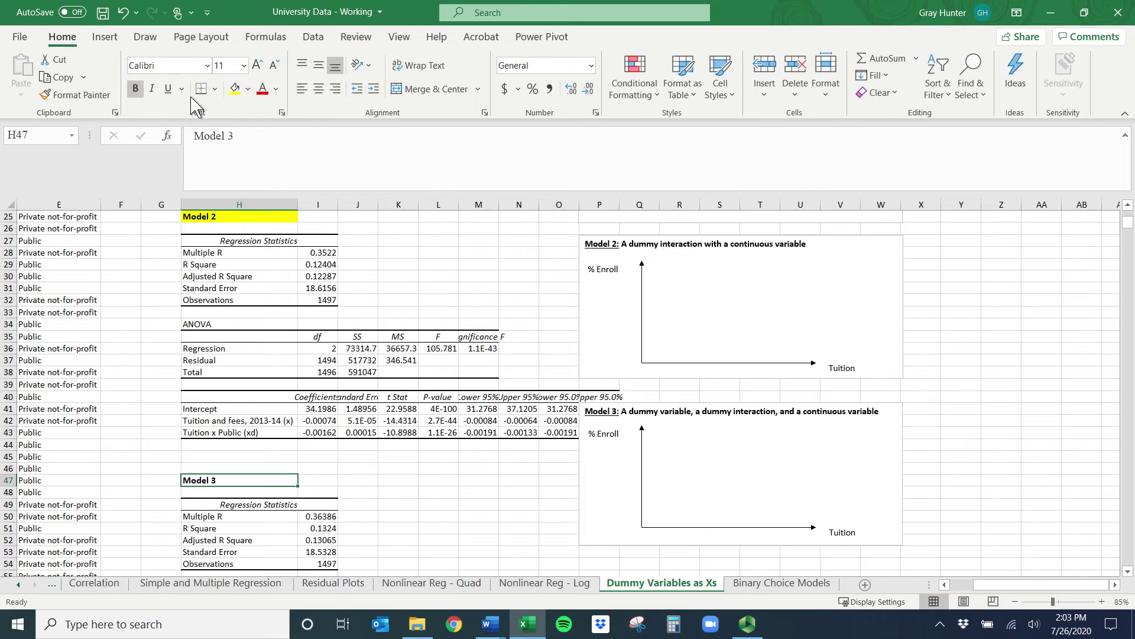
pyautogui.click(235, 89)
# Examine the Model 1 regression output alongside the objective and the blank Model 1 graph.
pyautogui.scroll(6, 387, 286)
pyautogui.scroll(2, 479, 367)
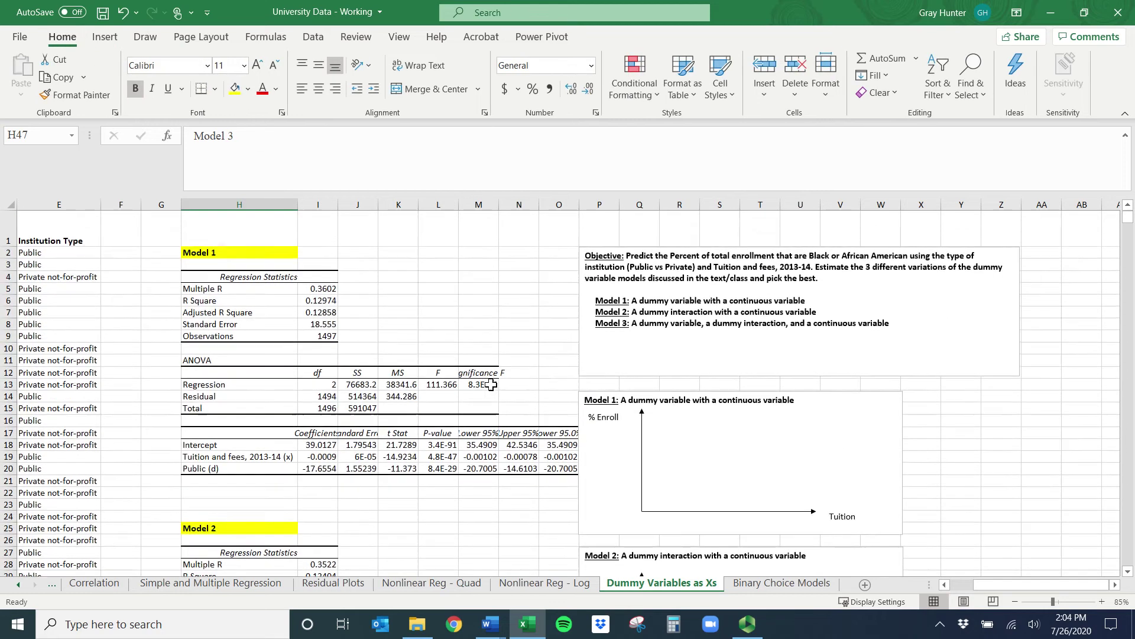
pyautogui.scroll(1, 235, 411)
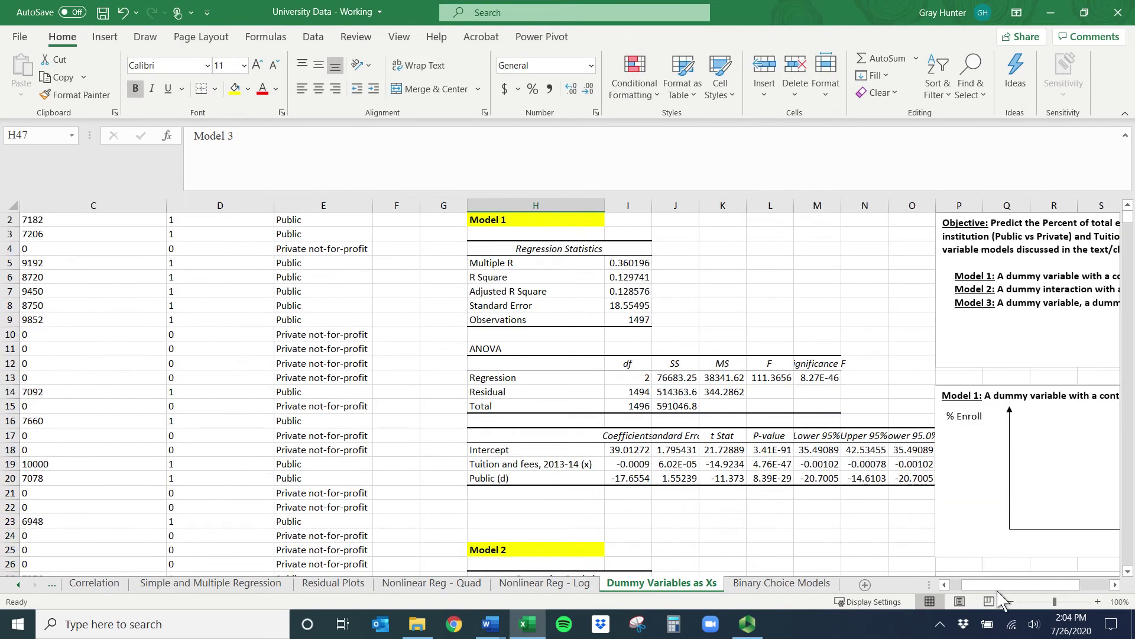
pyautogui.moveTo(986, 587); pyautogui.dragTo(1011, 582)
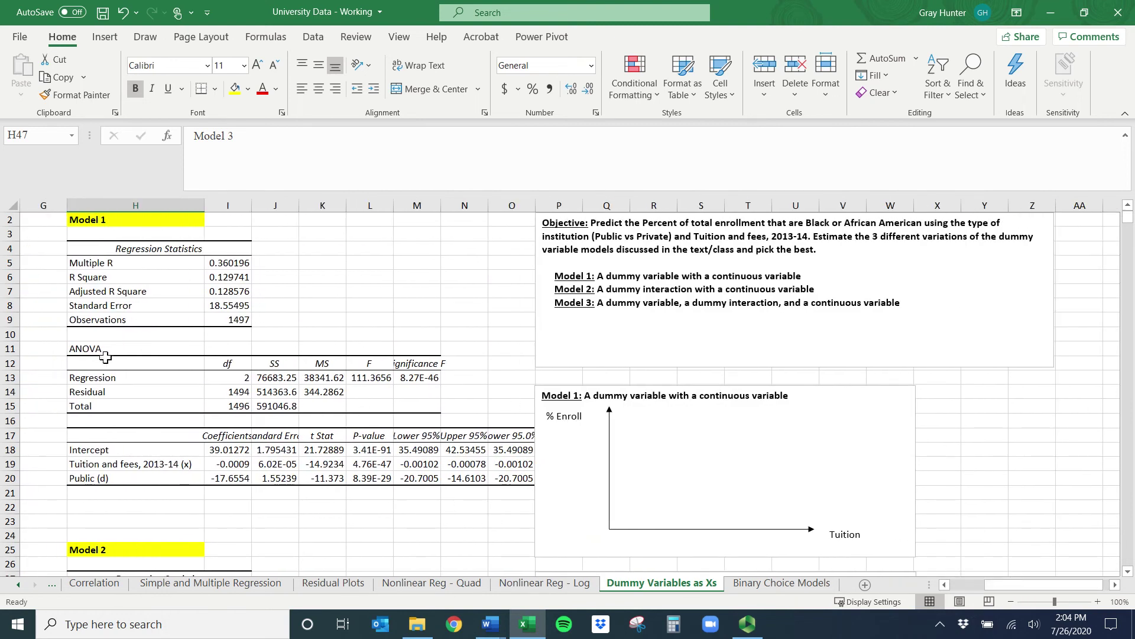
# Compare Model 1's Public (d) coefficient with the dummy and institution type columns, and select the empty cell I21 below the coefficient.
pyautogui.click(117, 479)
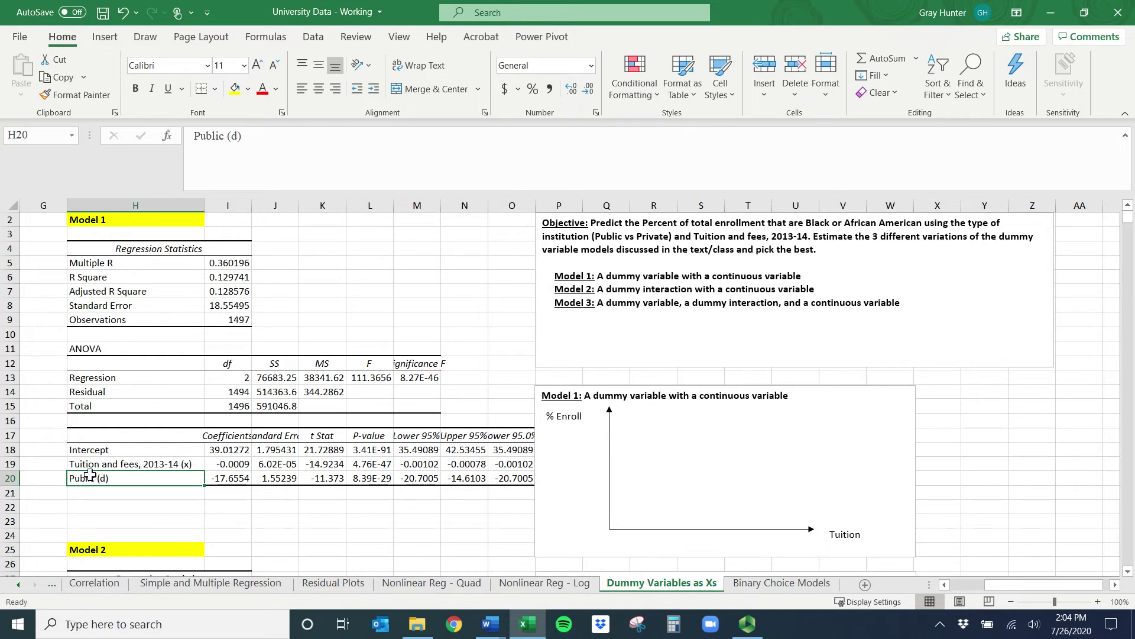
pyautogui.click(218, 481)
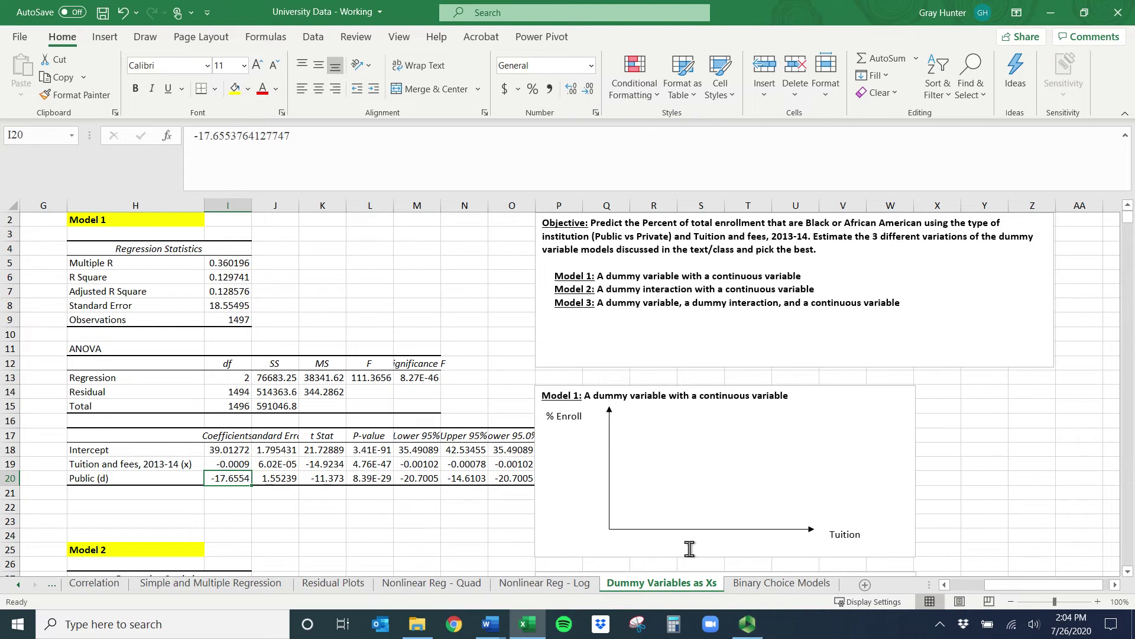
pyautogui.hscroll(-3, 958, 594)
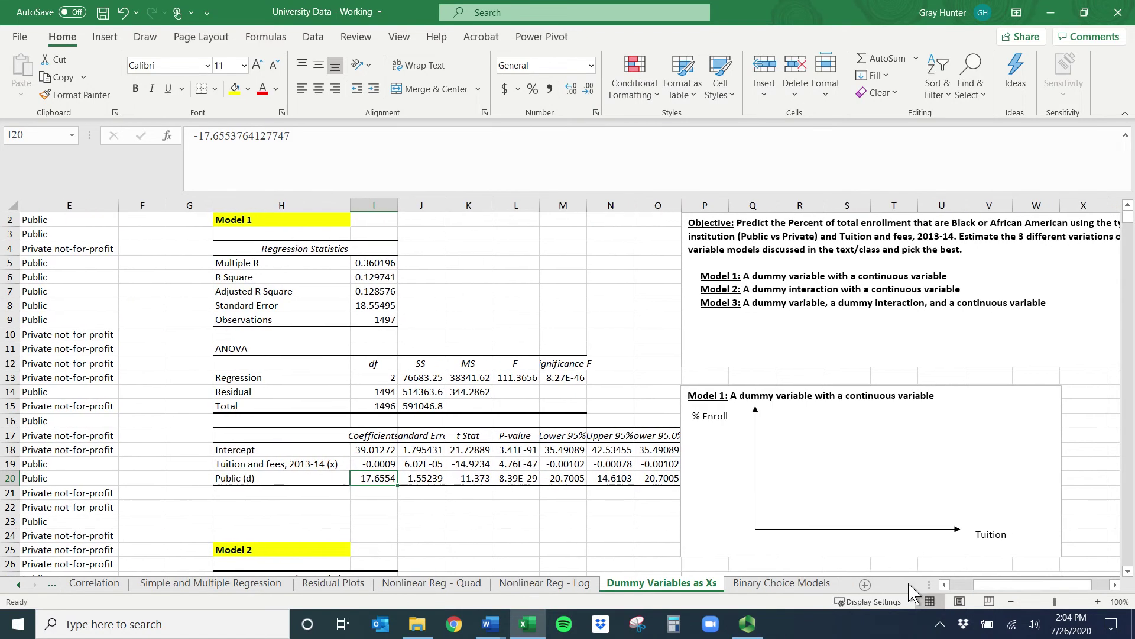
pyautogui.moveTo(1005, 584); pyautogui.dragTo(982, 584)
pyautogui.scroll(1, 586, 381)
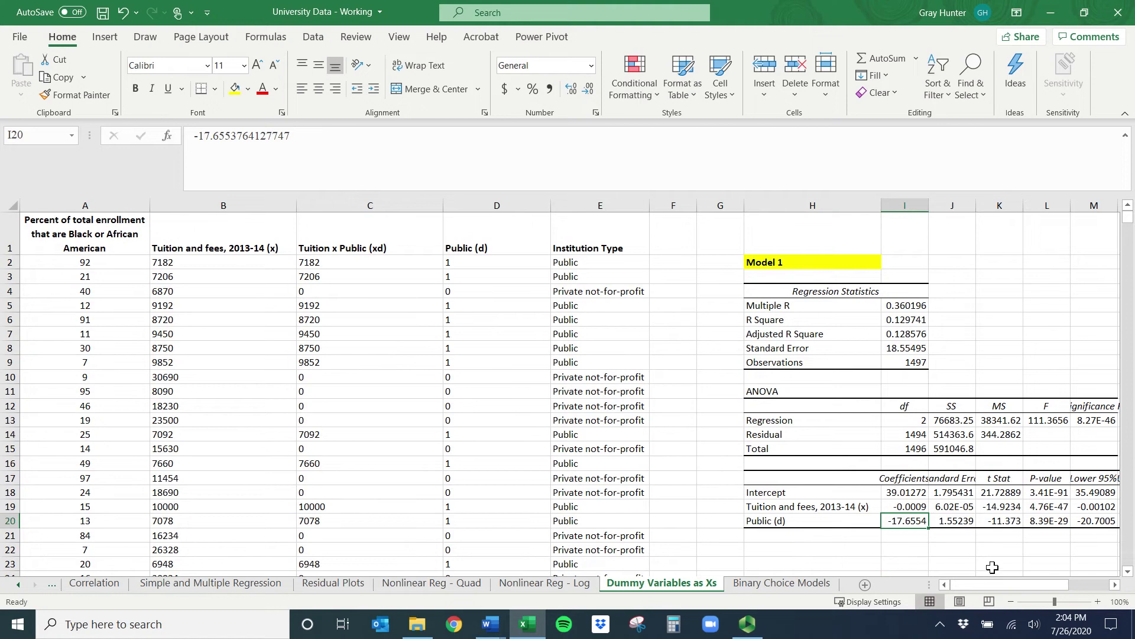
pyautogui.moveTo(1016, 587); pyautogui.dragTo(1027, 589)
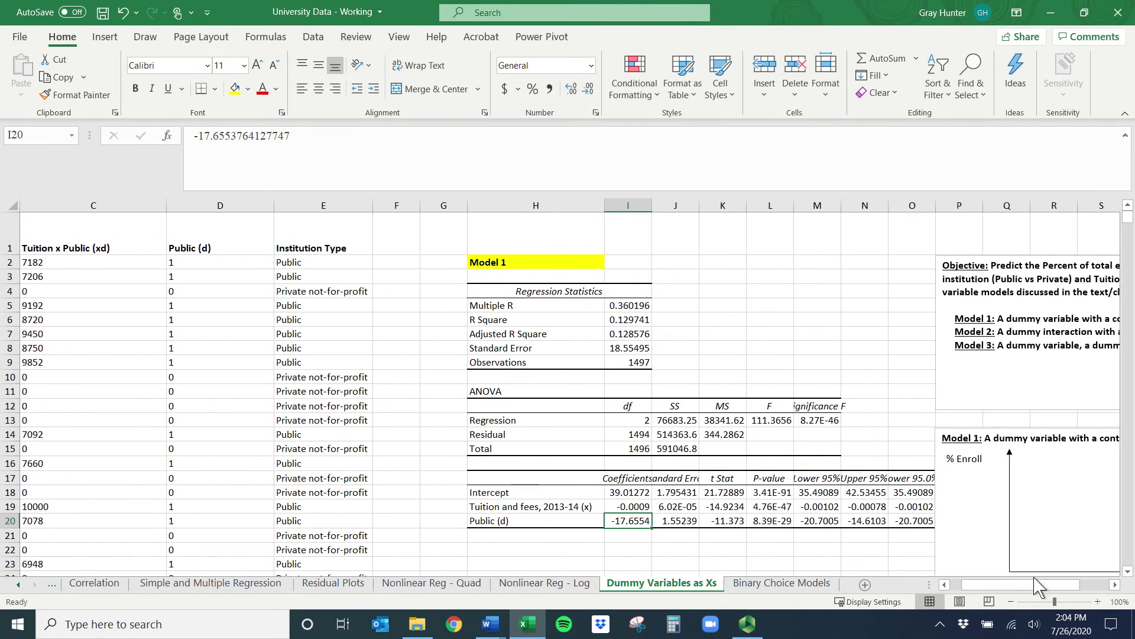
pyautogui.click(1115, 584)
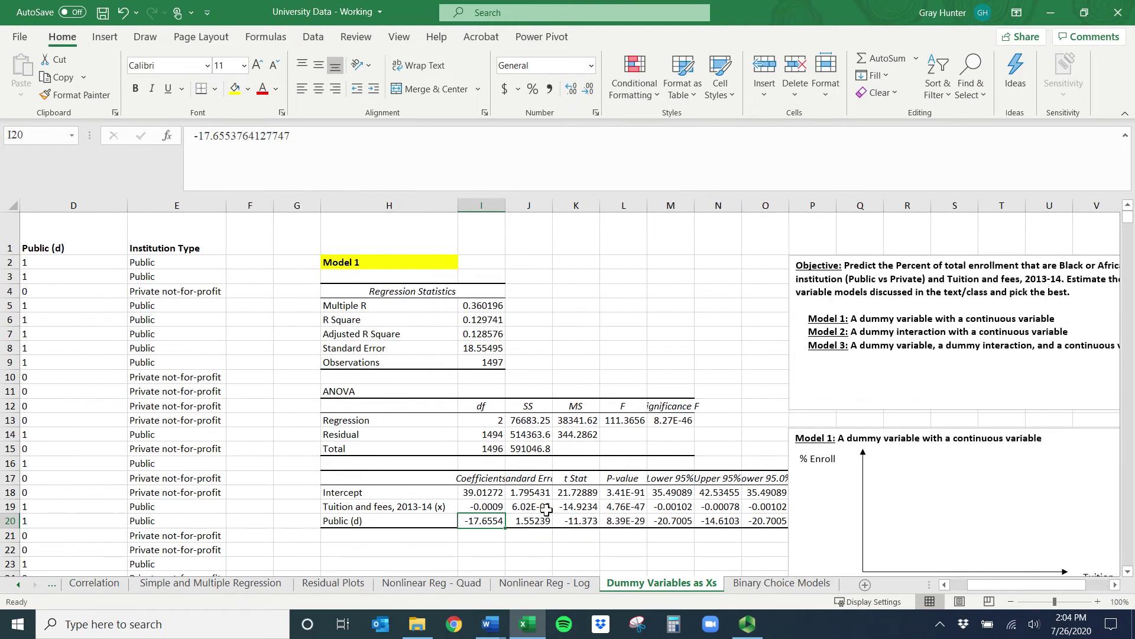
pyautogui.click(459, 538)
pyautogui.click(378, 520)
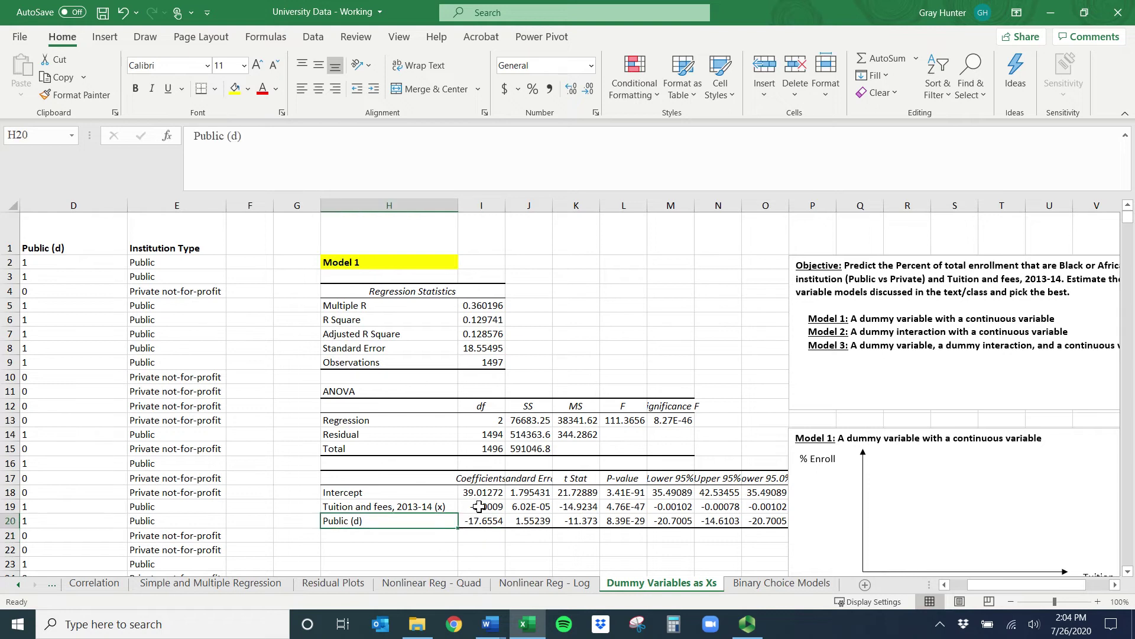
pyautogui.click(481, 535)
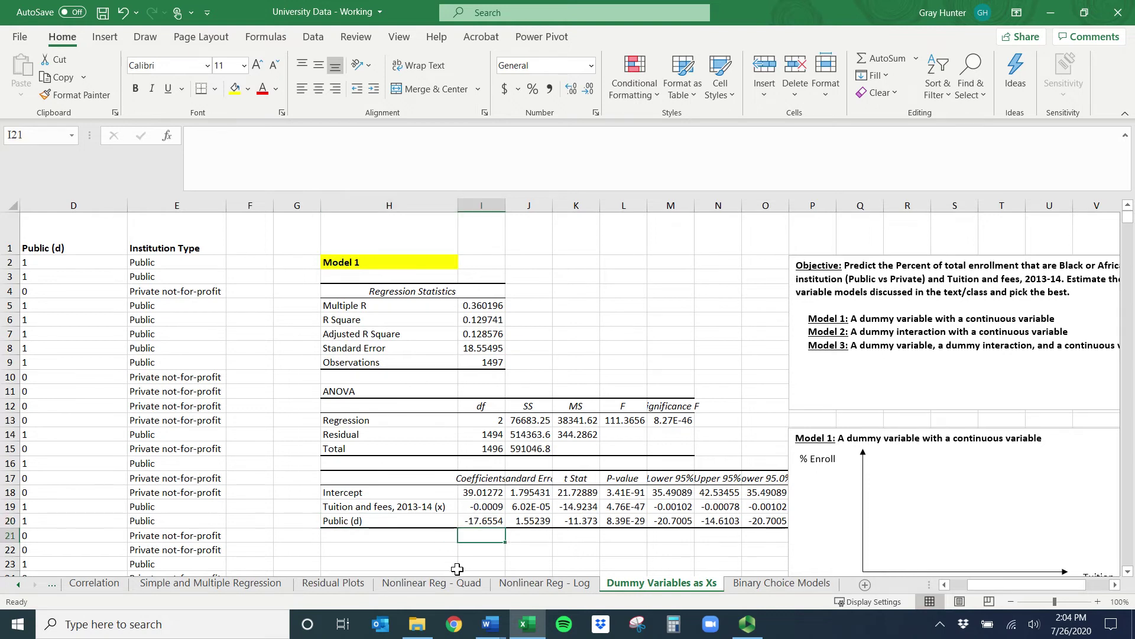
pyautogui.moveTo(1006, 585); pyautogui.dragTo(986, 587)
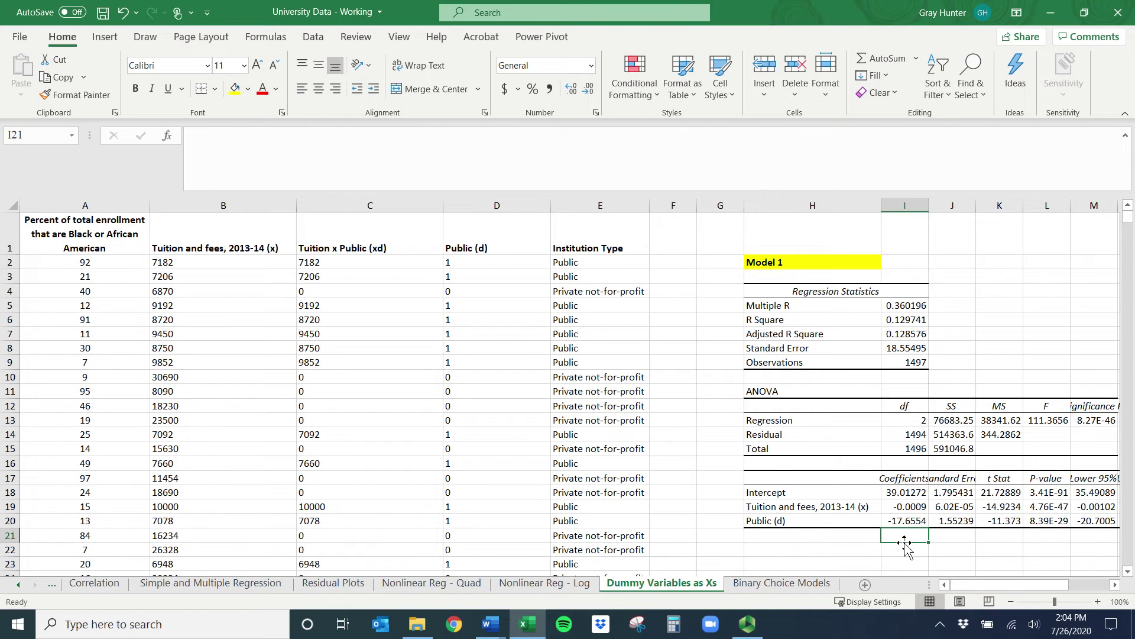
pyautogui.write('For pub')
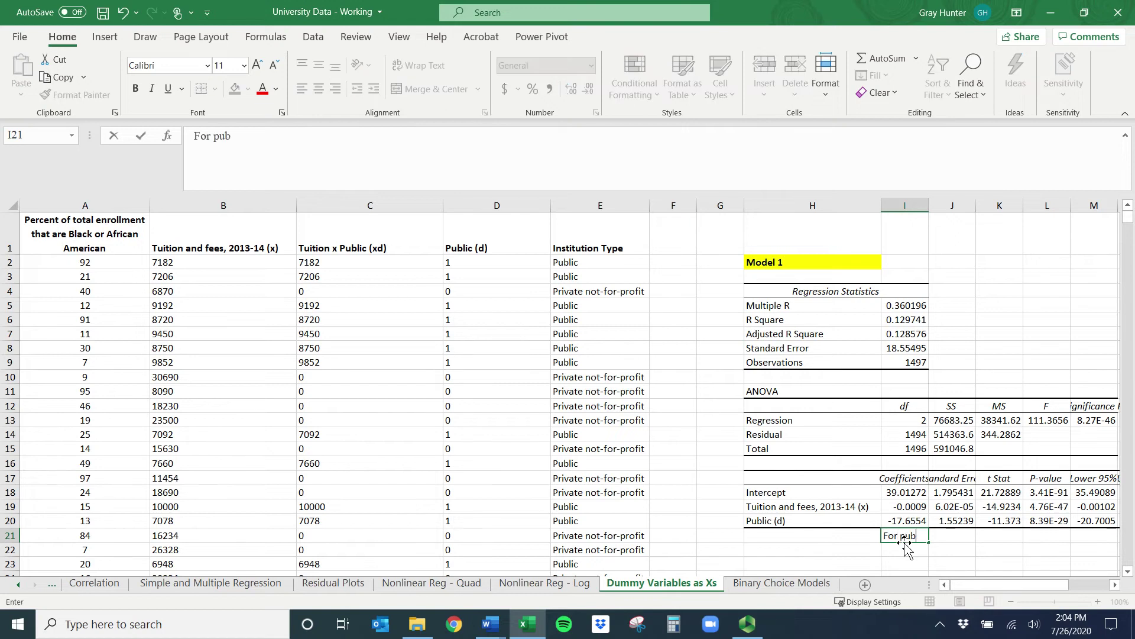
pyautogui.write('lic colleges,')
pyautogui.hscroll(5, 603, 564)
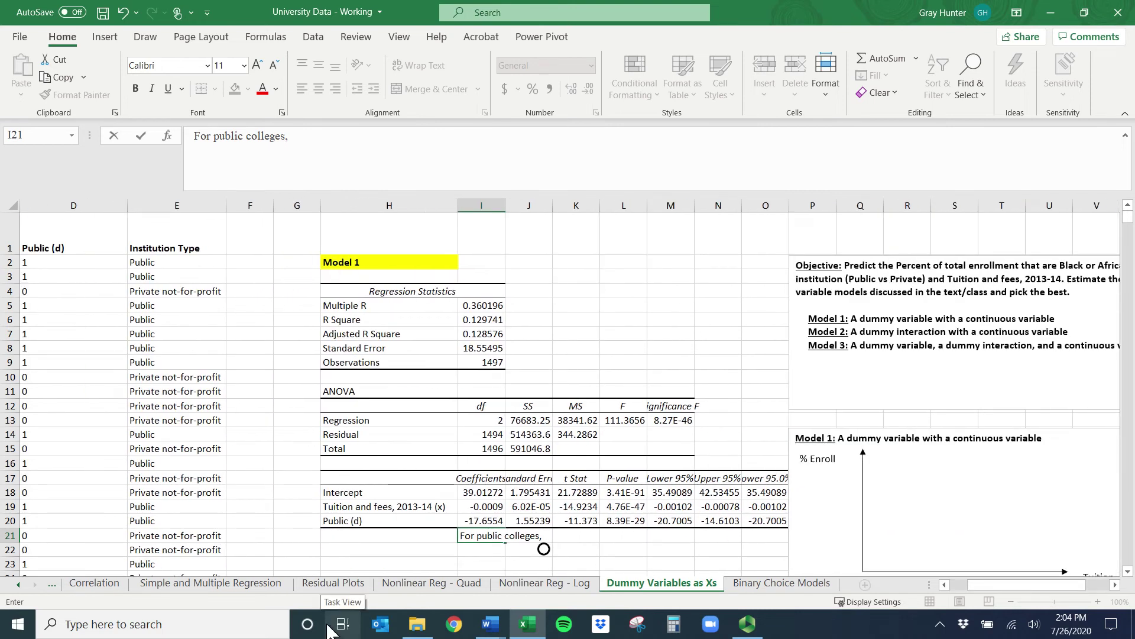
pyautogui.write('s, te')
pyautogui.press('BackSpace')
pyautogui.press('BackSpace')
pyautogui.press('BackSpace')
pyautogui.press('BackSpace')
pyautogui.press('BackSpace')
pyautogui.press('BackSpace')
pyautogui.press('BackSpace')
pyautogui.press('BackSpace')
pyautogui.press('BackSpace')
pyautogui.press('BackSpace')
pyautogui.press('BackSpace')
pyautogui.press('BackSpace')
pyautogui.press('BackSpace')
pyautogui.press('BackSpace')
pyautogui.press('BackSpace')
pyautogui.press('BackSpace')
pyautogui.press('BackSpace')
pyautogui.press('BackSpace')
pyautogui.press('BackSpace')
pyautogui.press('BackSpace')
# Enter "The percent of AA or Black students is 17.66 percentage points lower at" in I21, below the Model 1 coefficients.
pyautogui.write('The p')
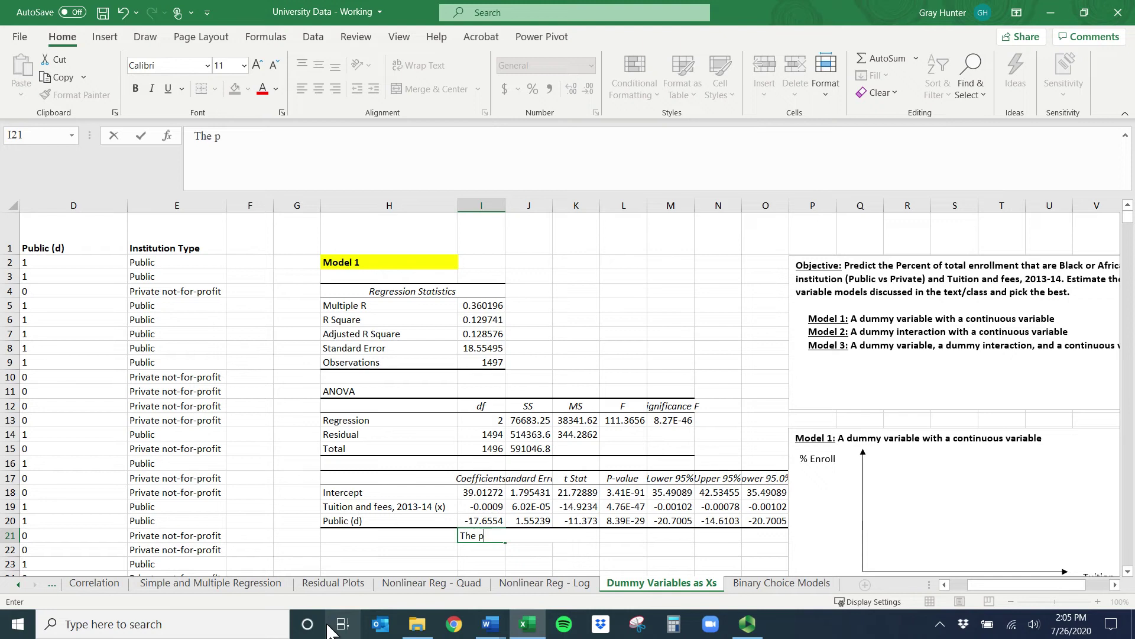
pyautogui.write('ercent of AA or Black students is')
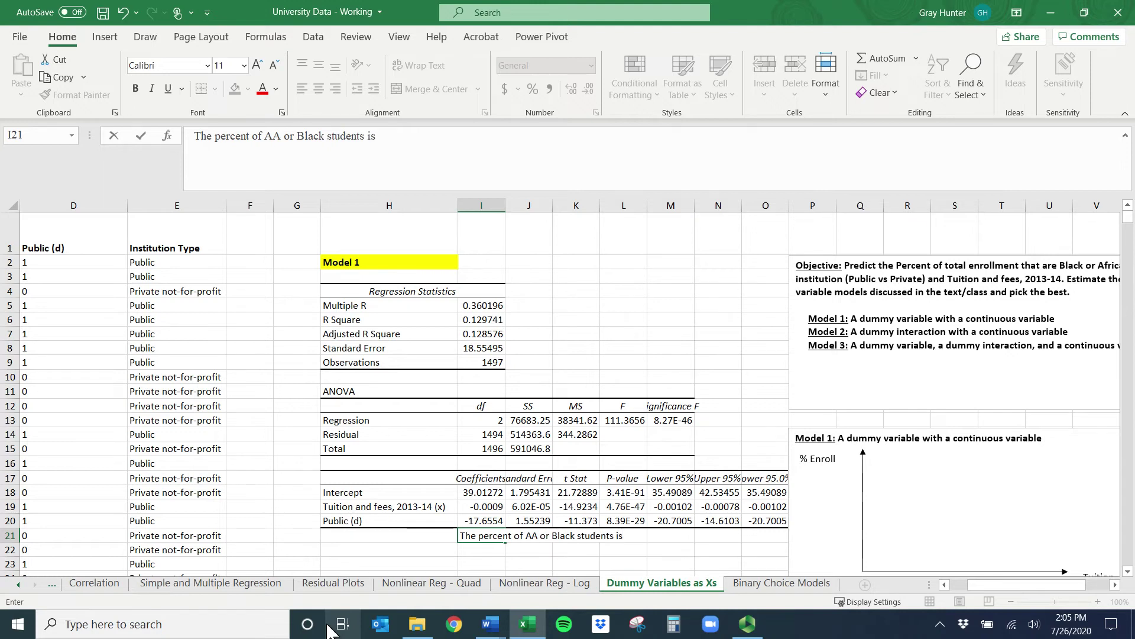
pyautogui.write(' 17.')
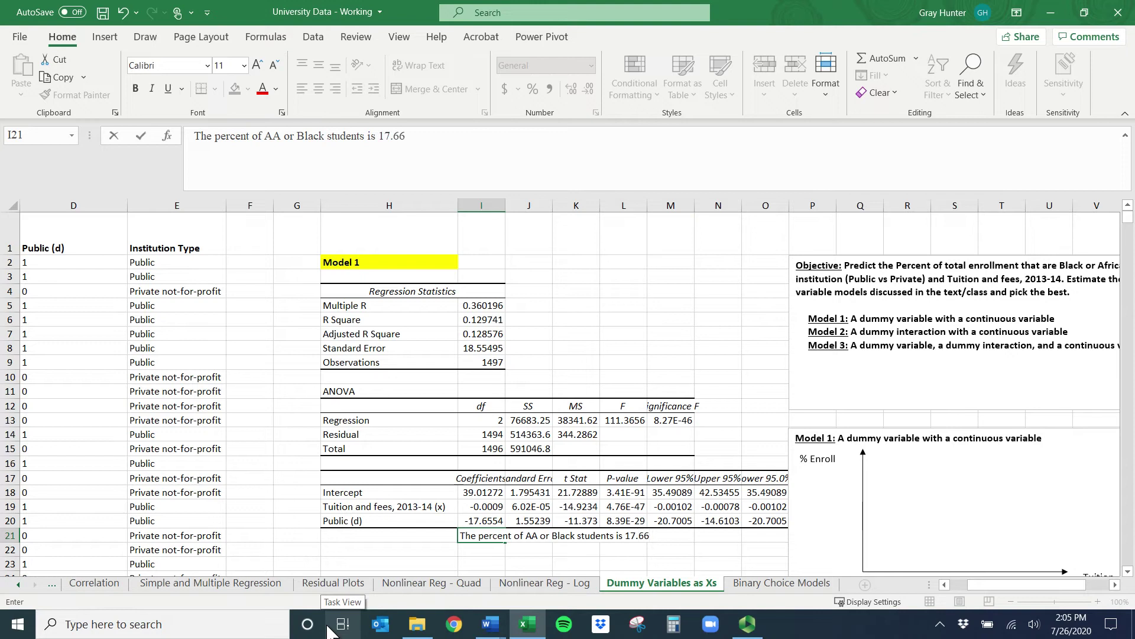
pyautogui.write('66 percentage')
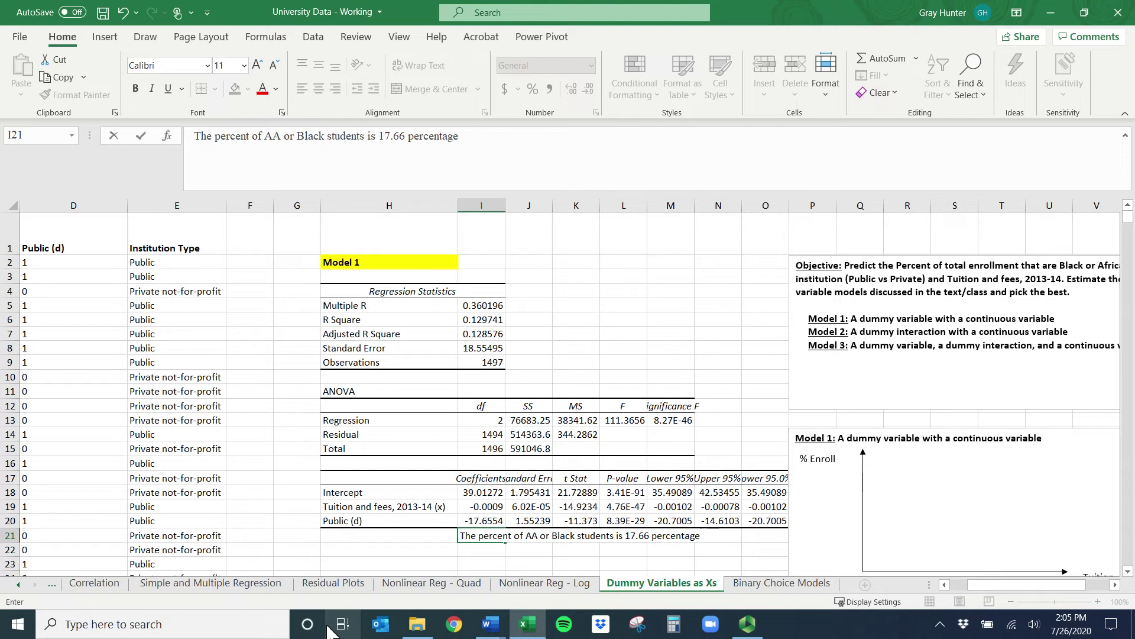
pyautogui.write(' points lower at')
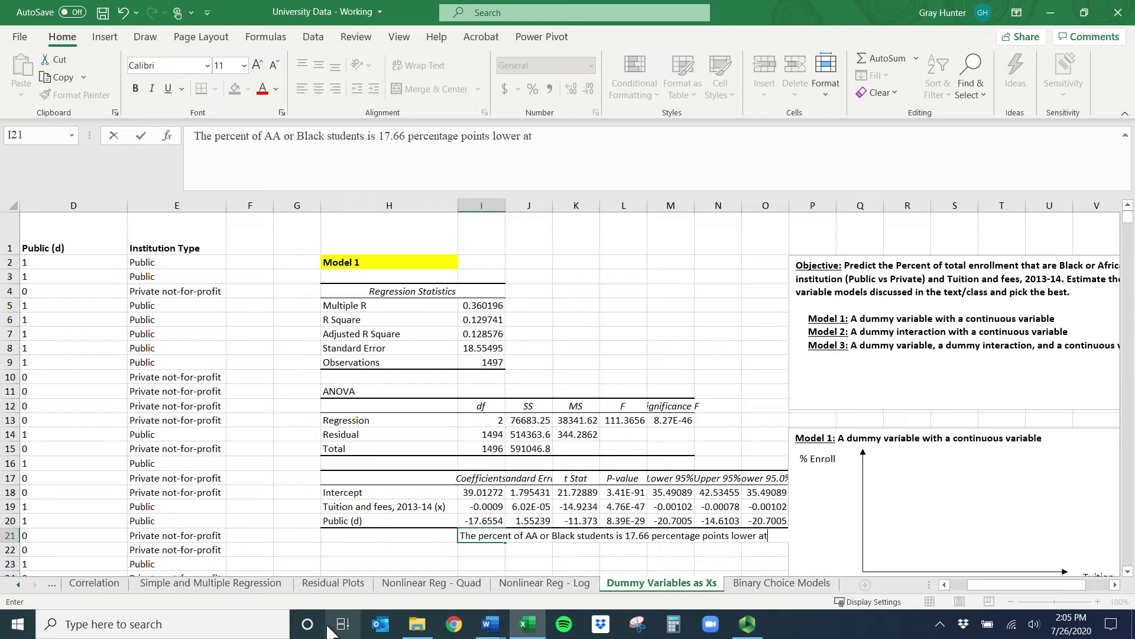
pyautogui.press('Return')
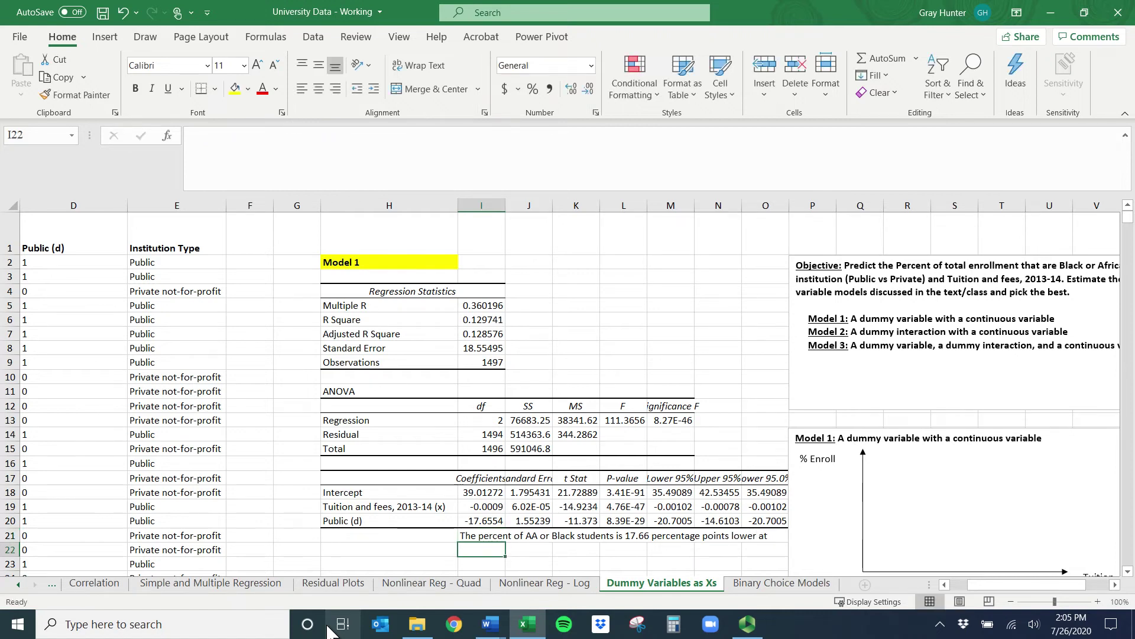
# Continue the interpretation in I22 with "public colleges/universites than at private, not for profit, OAAEC".
pyautogui.write('publi')
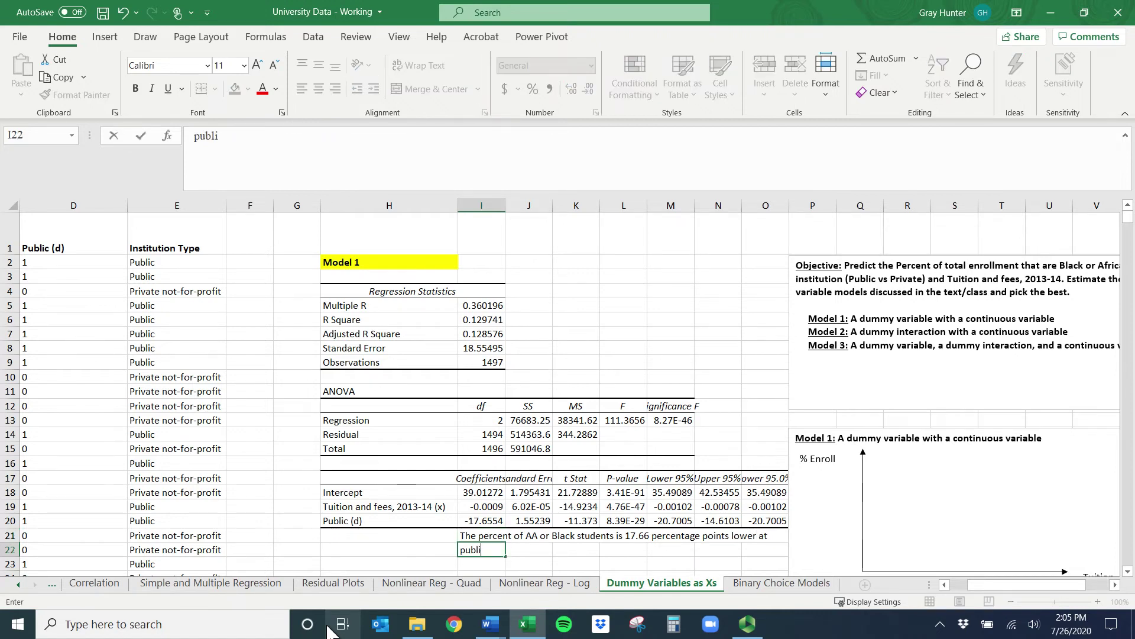
pyautogui.write('c colleges/universites than at')
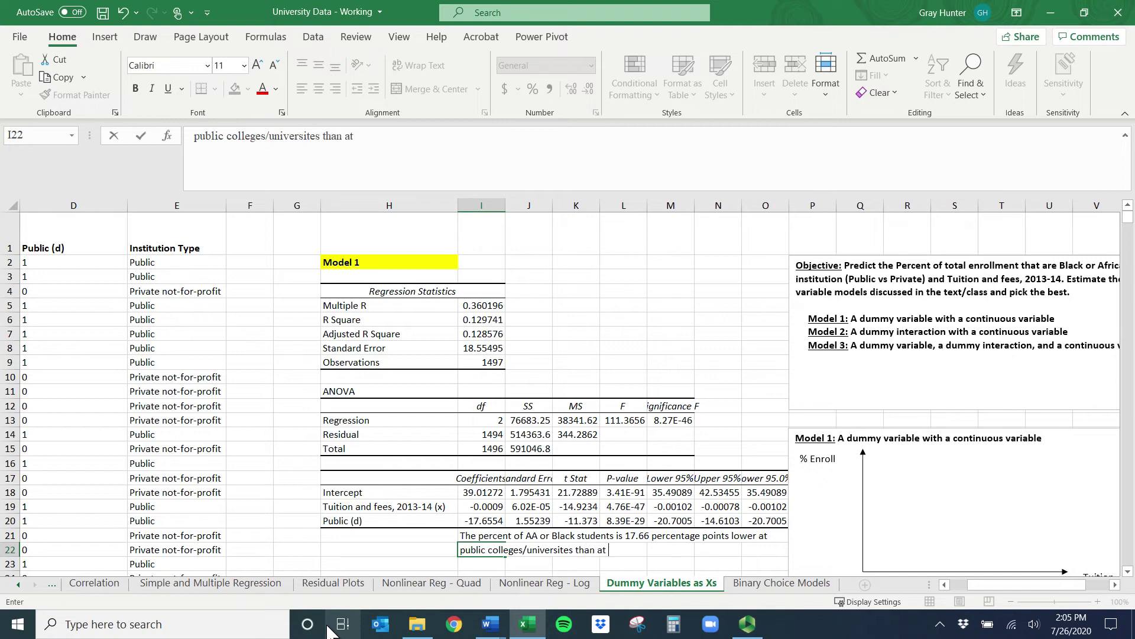
pyautogui.write('private, not for profit, OAAEX')
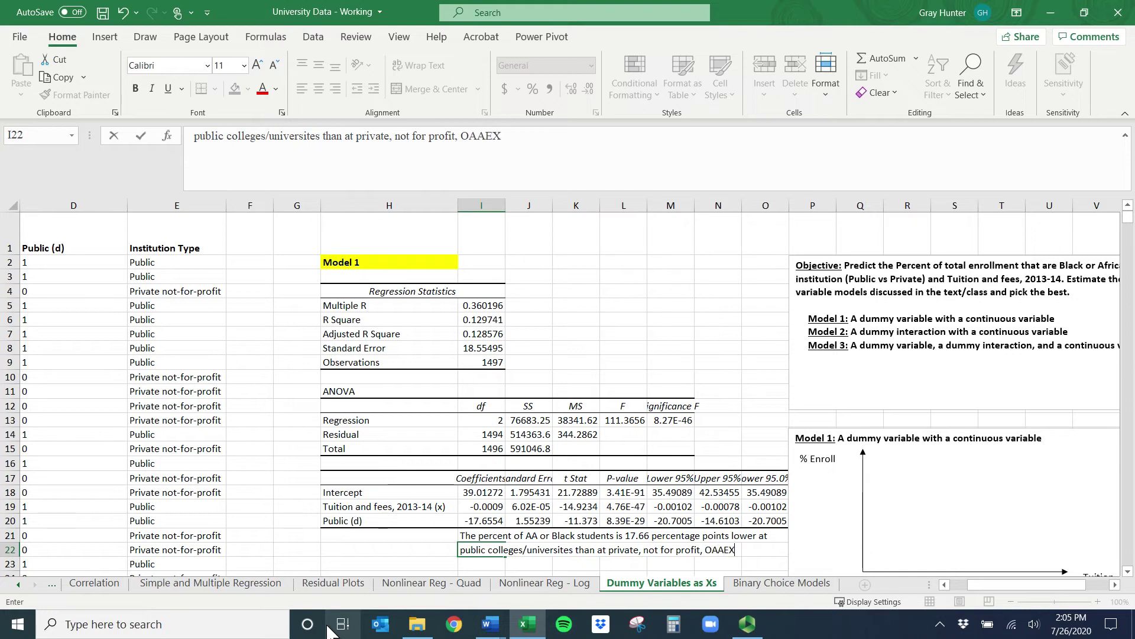
pyautogui.write('C')
pyautogui.press('Return')
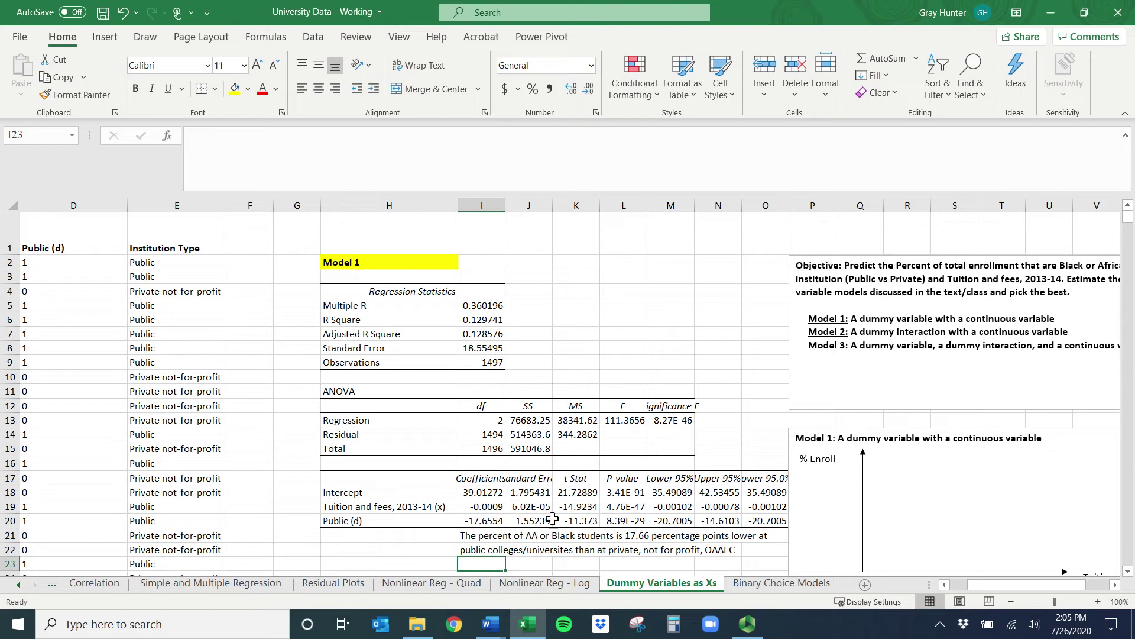
# Fill the Public (d) coefficient cell I20 with light blue.
pyautogui.click(477, 521)
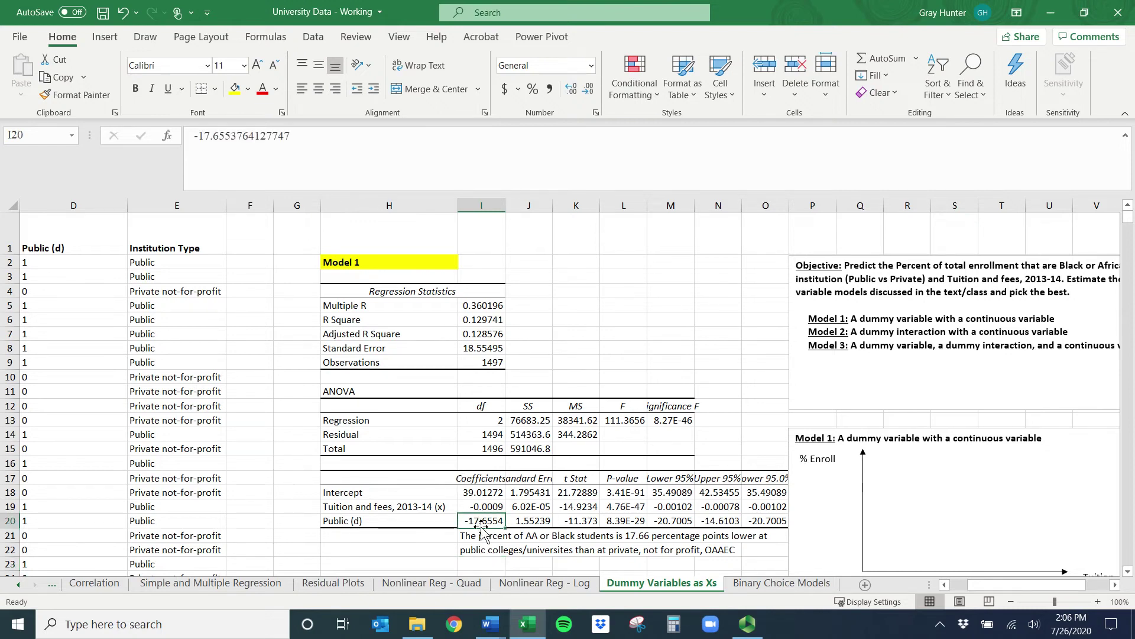
pyautogui.click(248, 88)
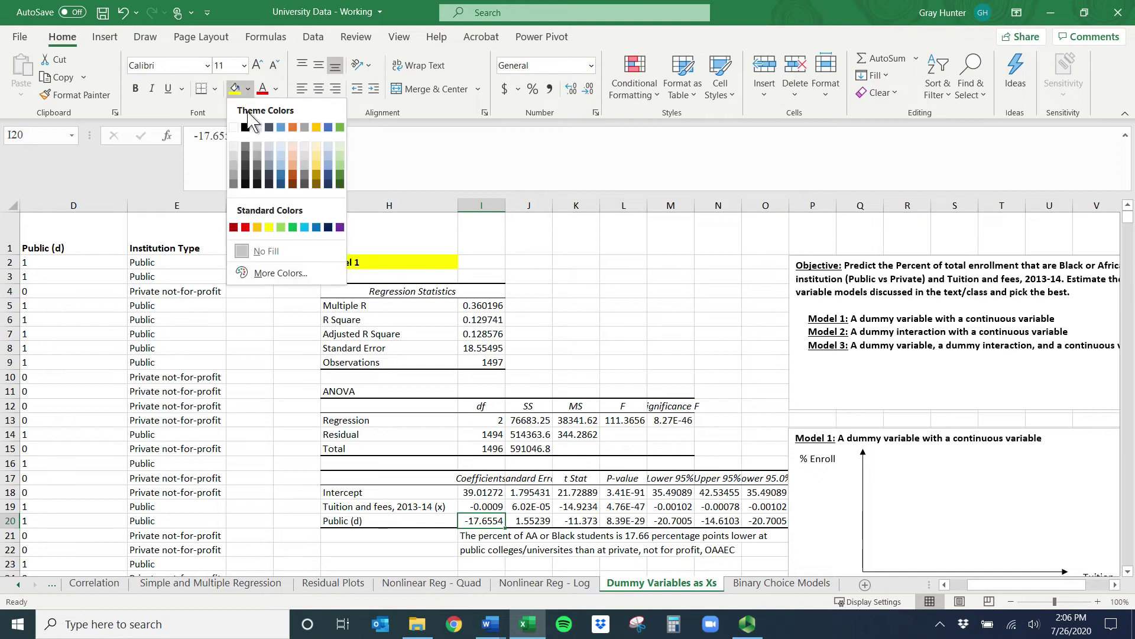
pyautogui.click(283, 162)
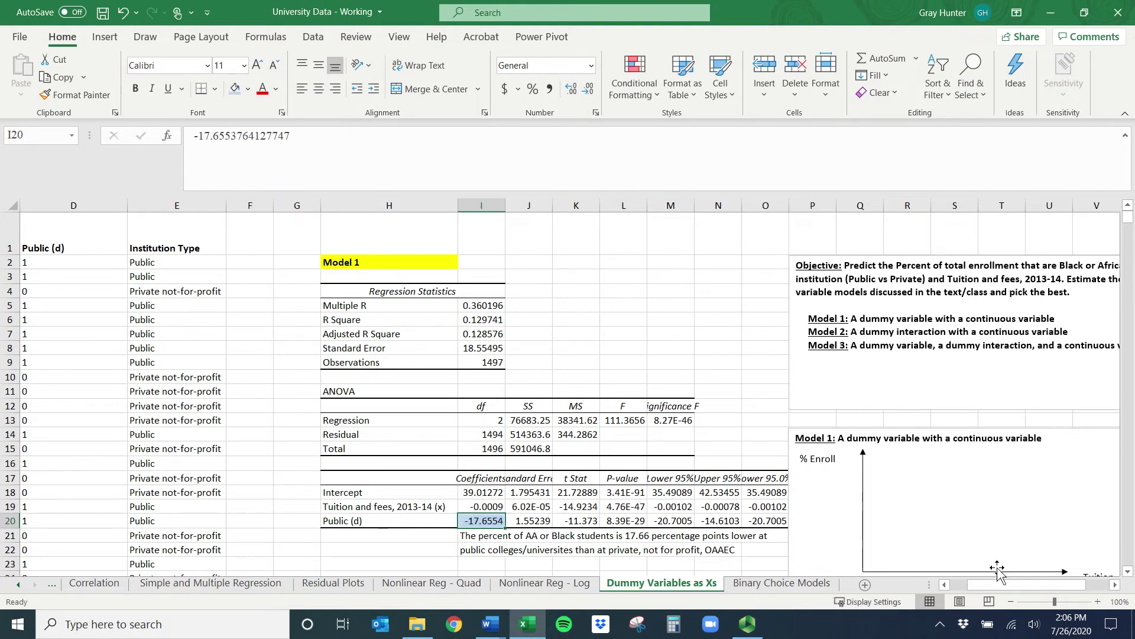
# Review the Model 1 coefficients and draw a downward-sloping arrow about 1.11" high and 1.73" wide from the vertical axis of its graph.
pyautogui.scroll(-2, 1128, 572)
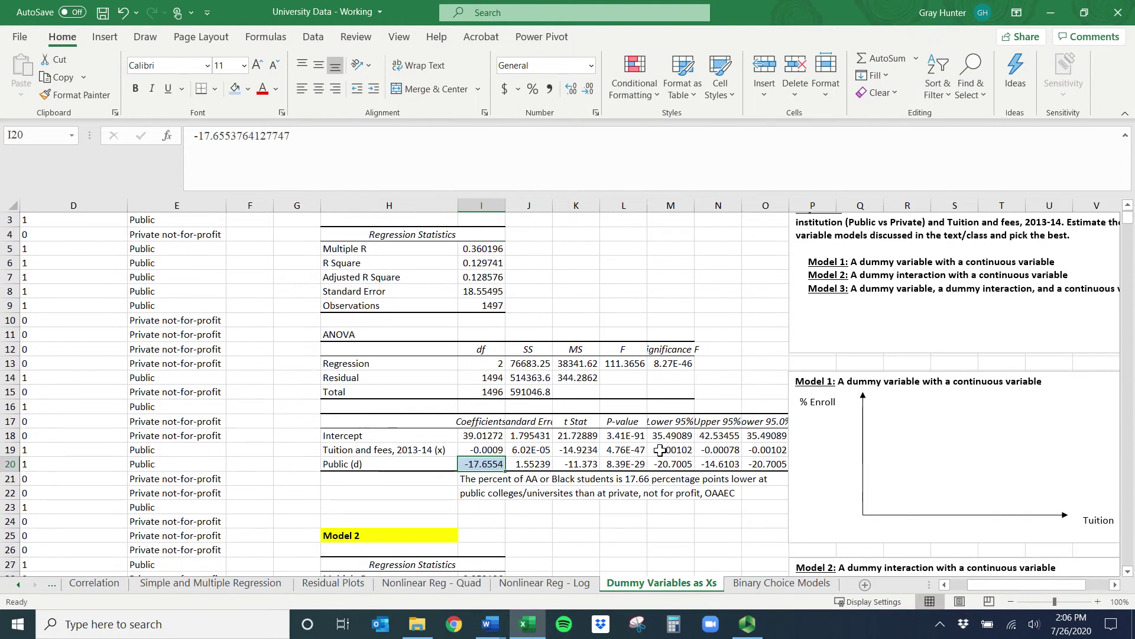
pyautogui.moveTo(342, 464); pyautogui.dragTo(766, 463)
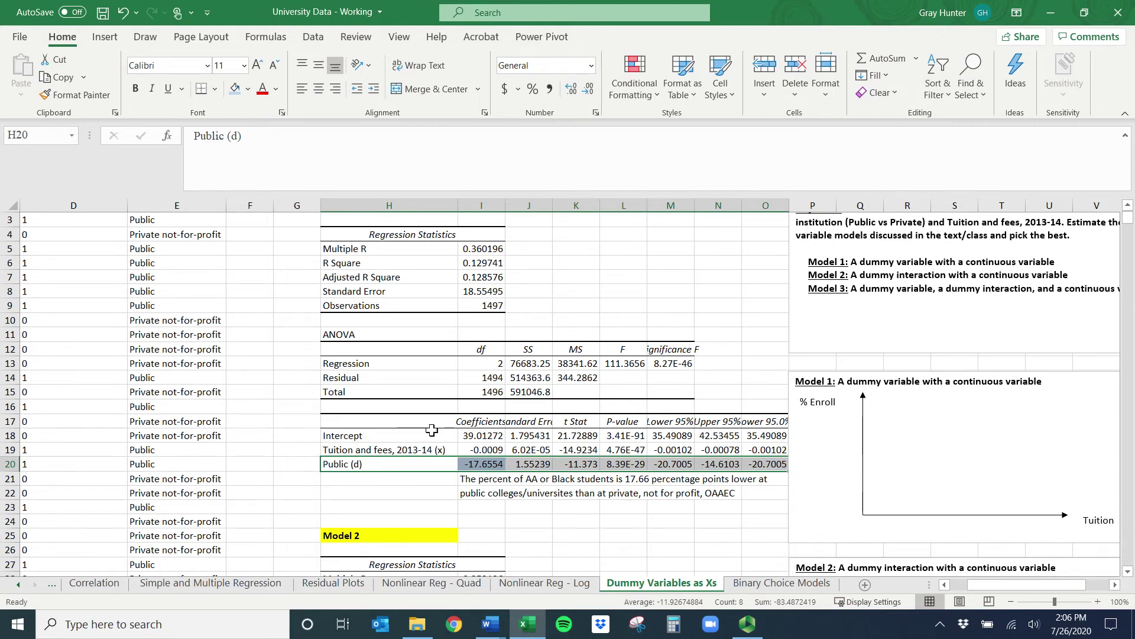
pyautogui.click(480, 463)
pyautogui.keyDown('ctrl'); pyautogui.click(474, 436); pyautogui.keyUp('ctrl')
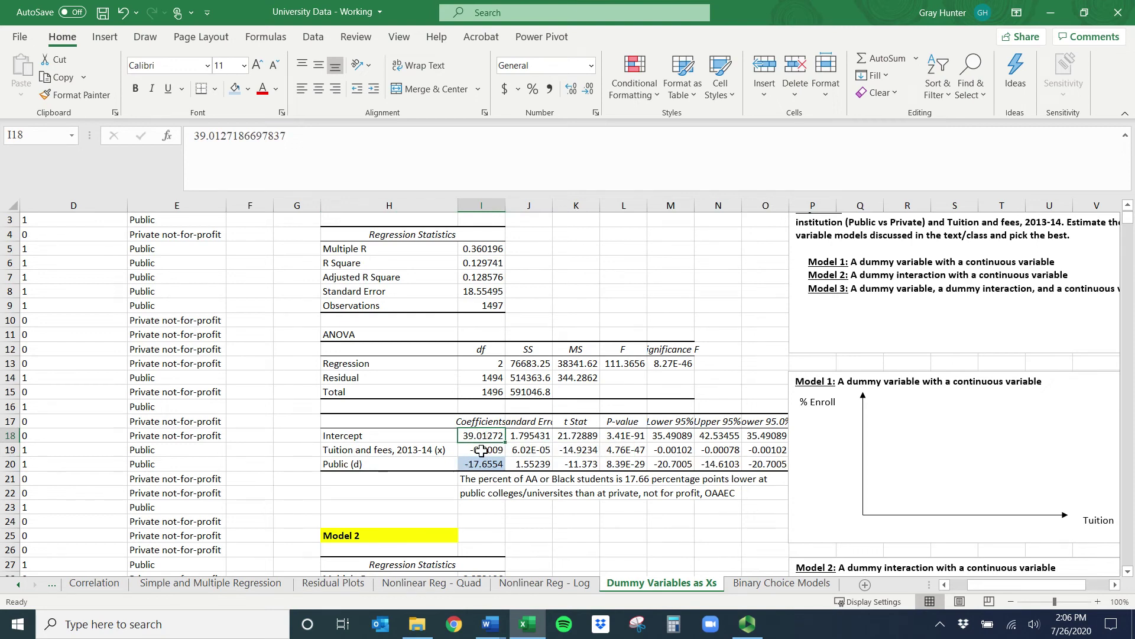
pyautogui.click(469, 445)
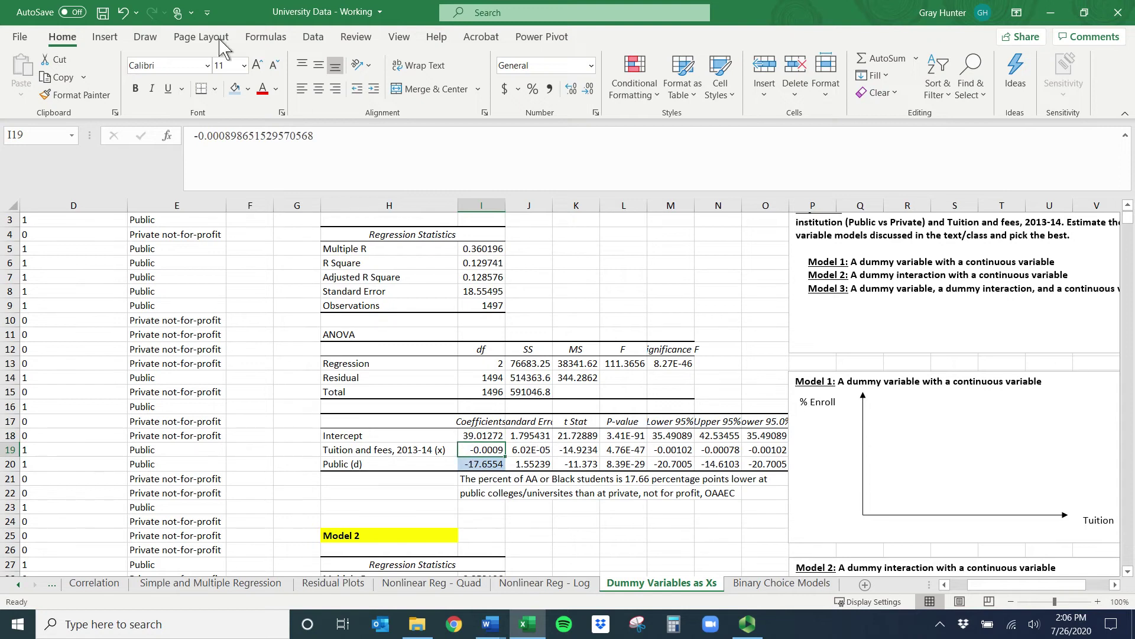
pyautogui.click(105, 36)
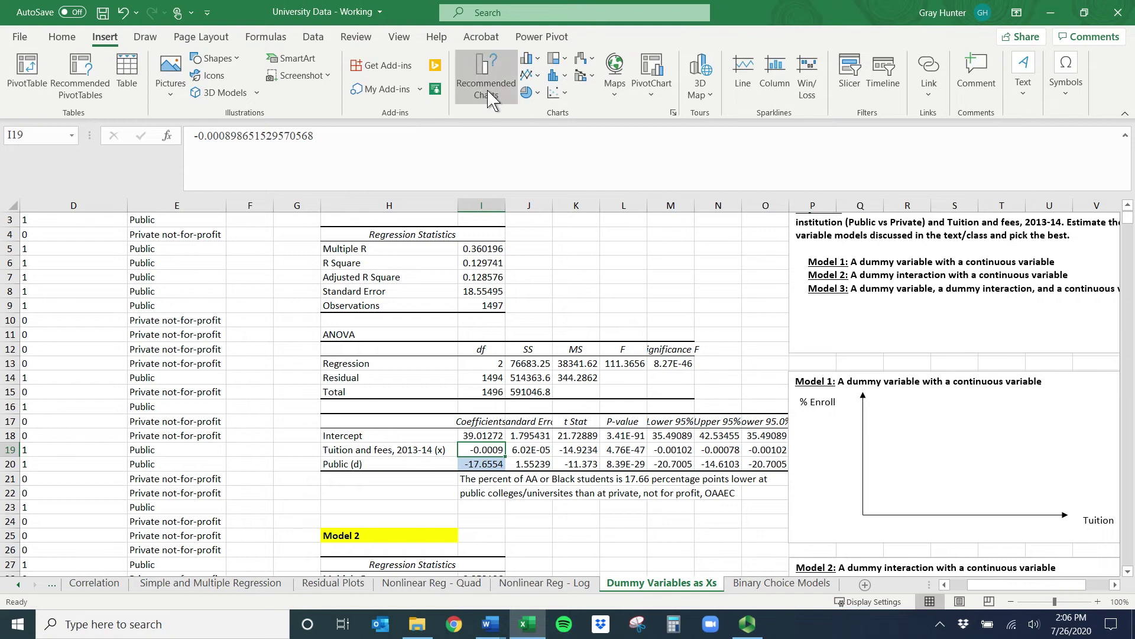
pyautogui.click(214, 58)
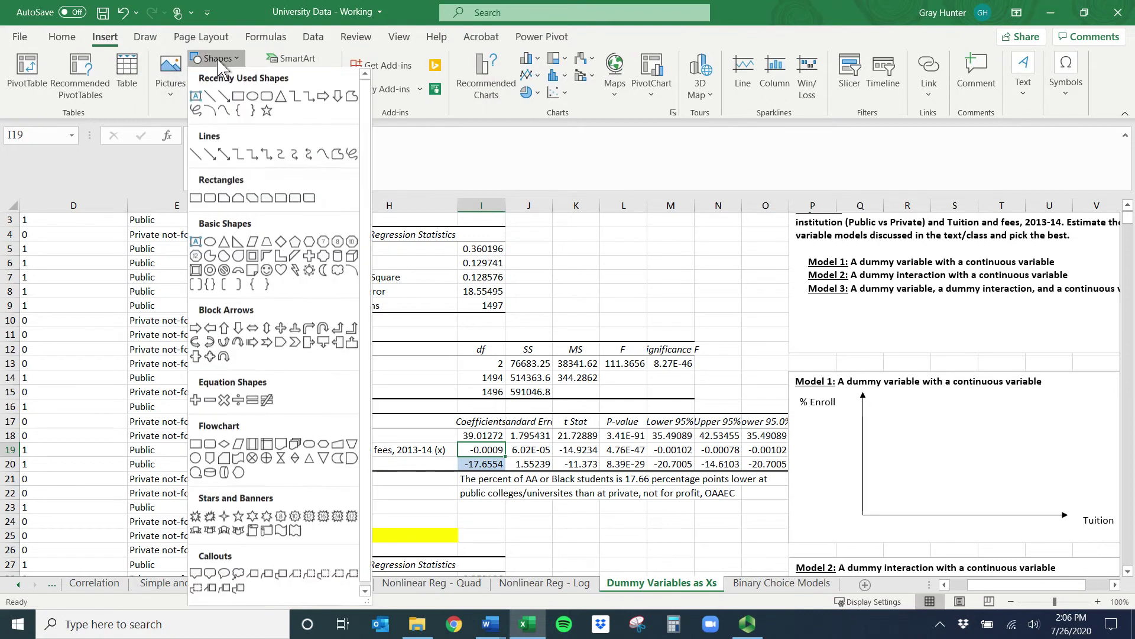
pyautogui.click(224, 97)
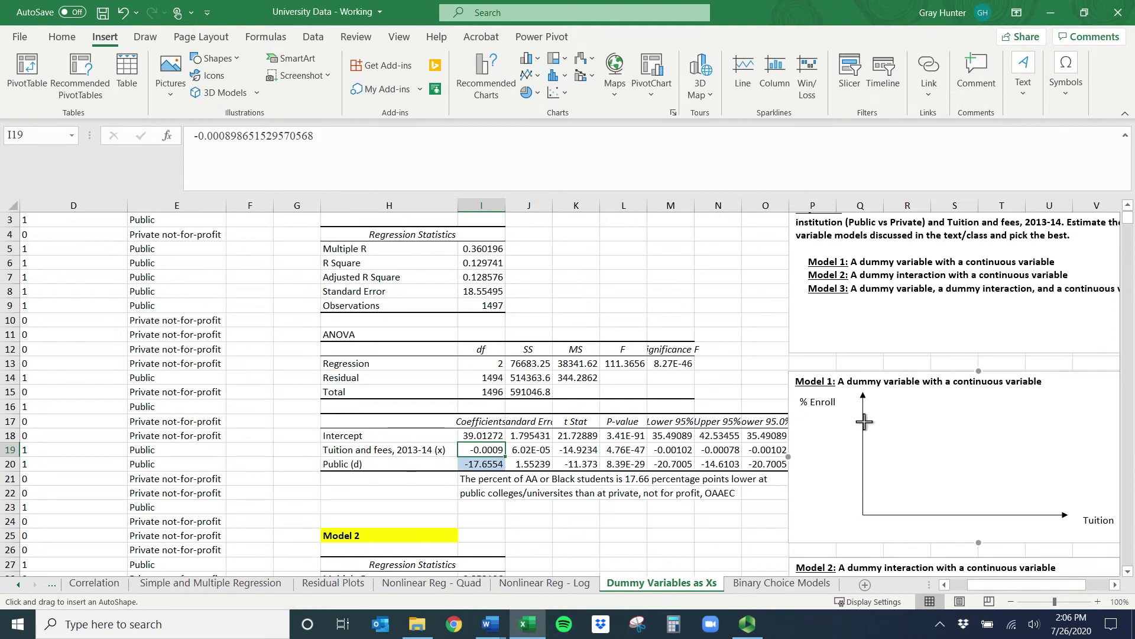
pyautogui.moveTo(865, 421); pyautogui.dragTo(986, 499)
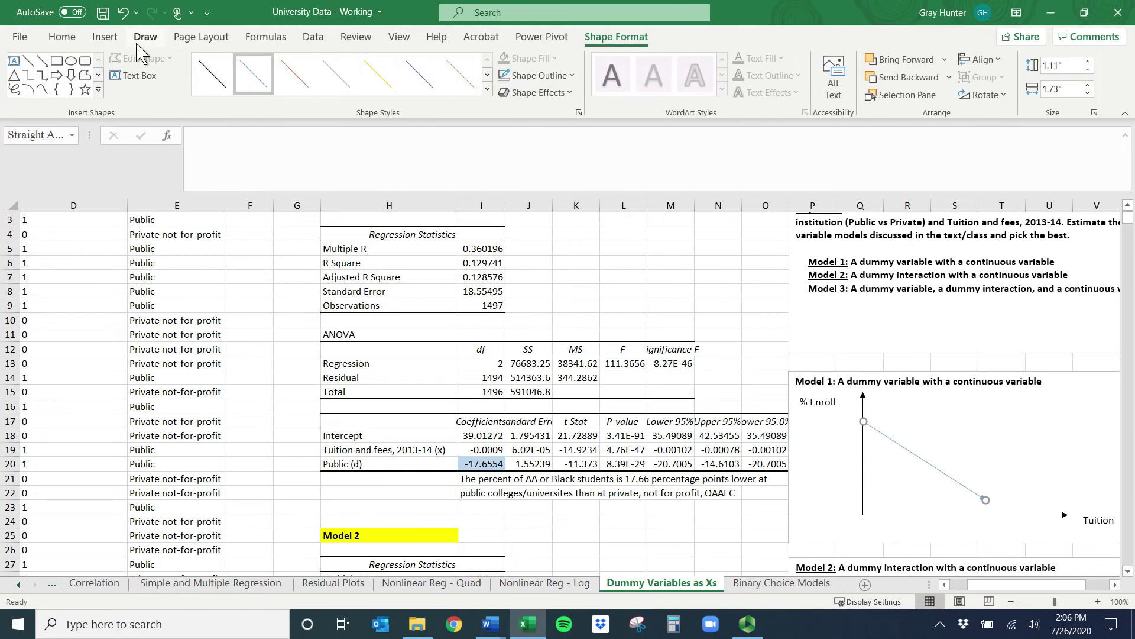
# Add a "Private" text box at the lower end of the sloping arrow and select the Public (d) row of the Model 1 output.
pyautogui.click(136, 77)
pyautogui.moveTo(992, 476); pyautogui.dragTo(1049, 502)
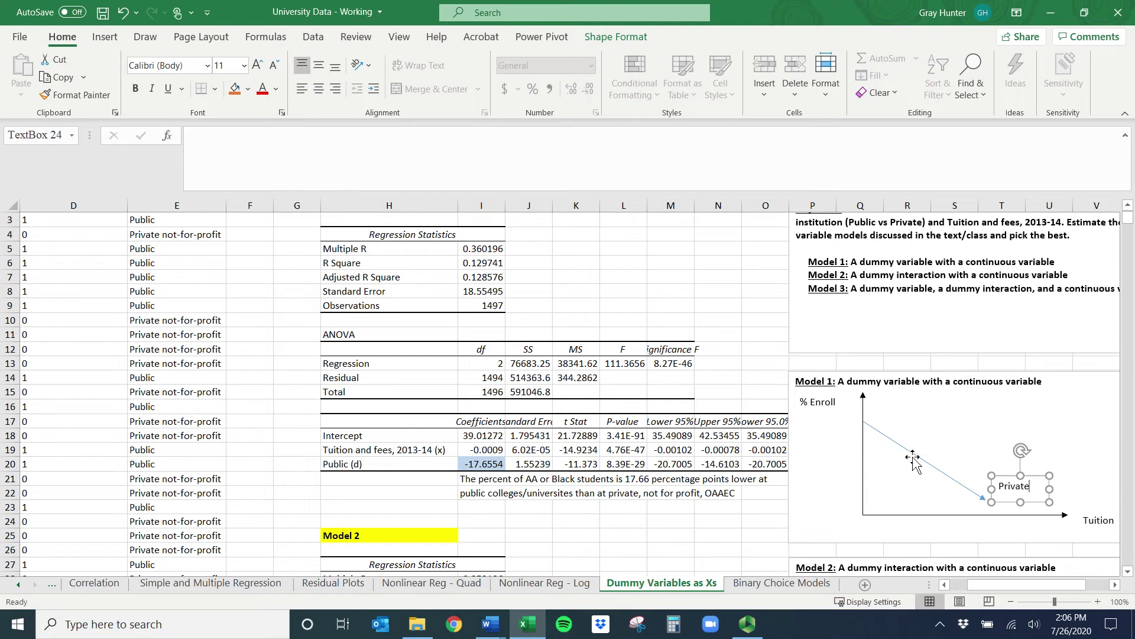
pyautogui.click(337, 461)
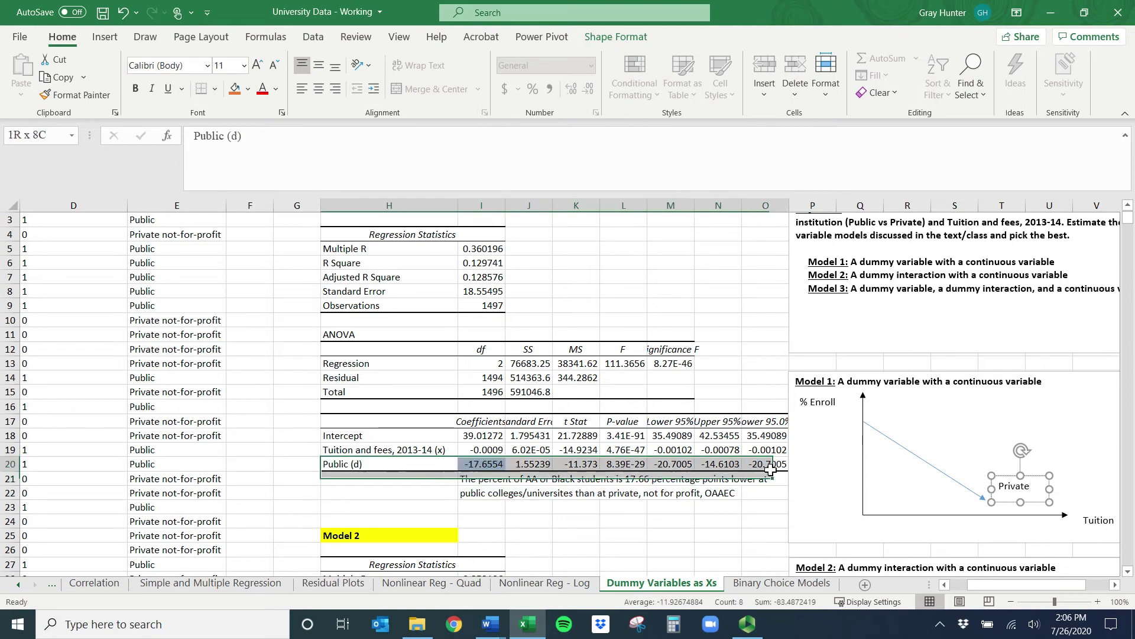
pyautogui.press('Return')
pyautogui.moveTo(329, 465); pyautogui.dragTo(774, 465)
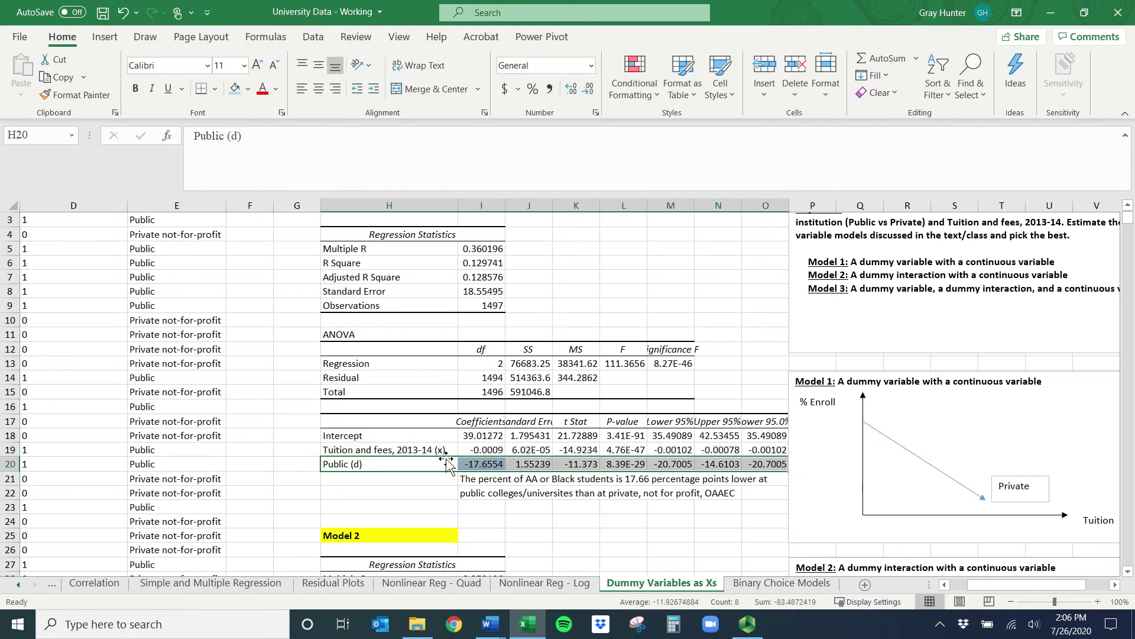
# Calculate the public-institution intercept for Model 1 in I24 by adding the Public (d) coefficient I20 and the intercept I18.
pyautogui.click(467, 464)
pyautogui.click(384, 460)
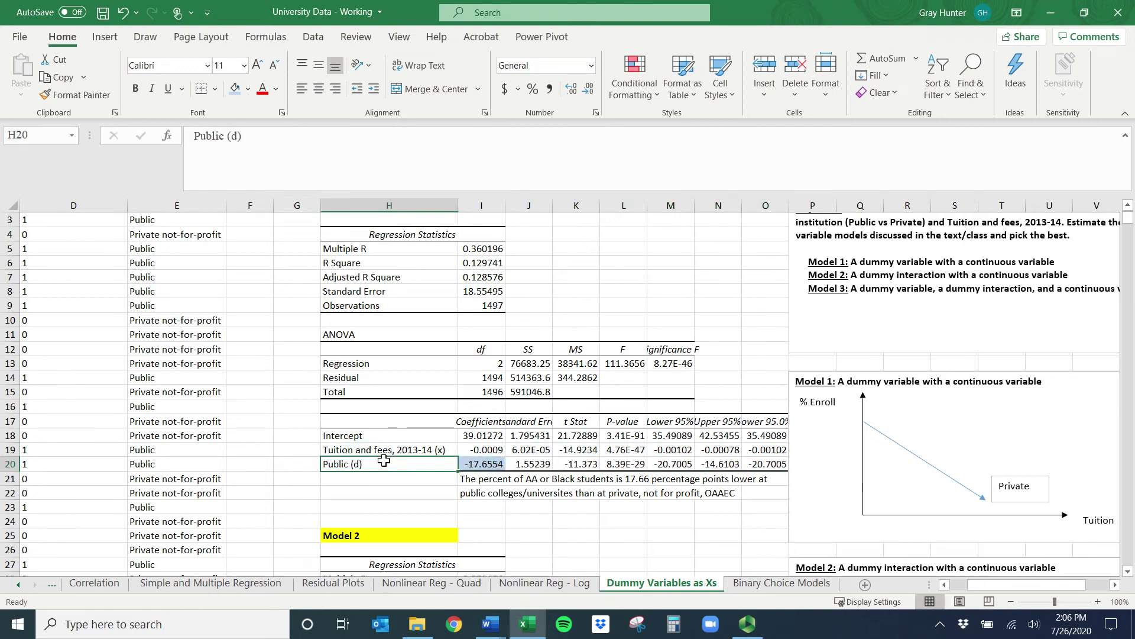
pyautogui.click(479, 461)
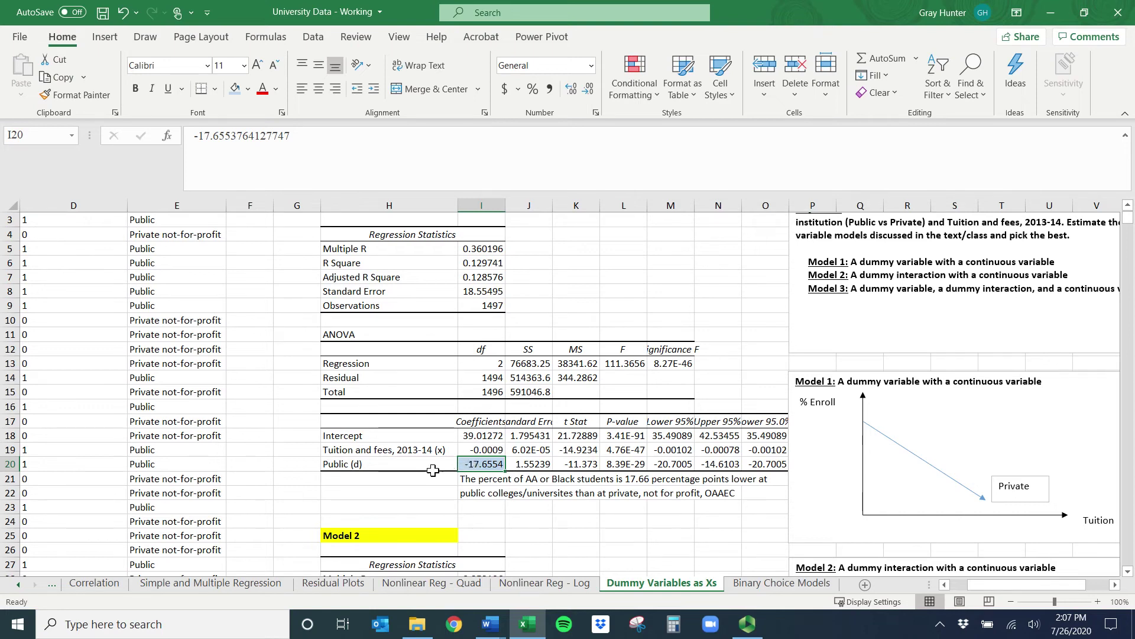
pyautogui.click(475, 436)
pyautogui.click(476, 463)
pyautogui.click(482, 518)
pyautogui.write('=')
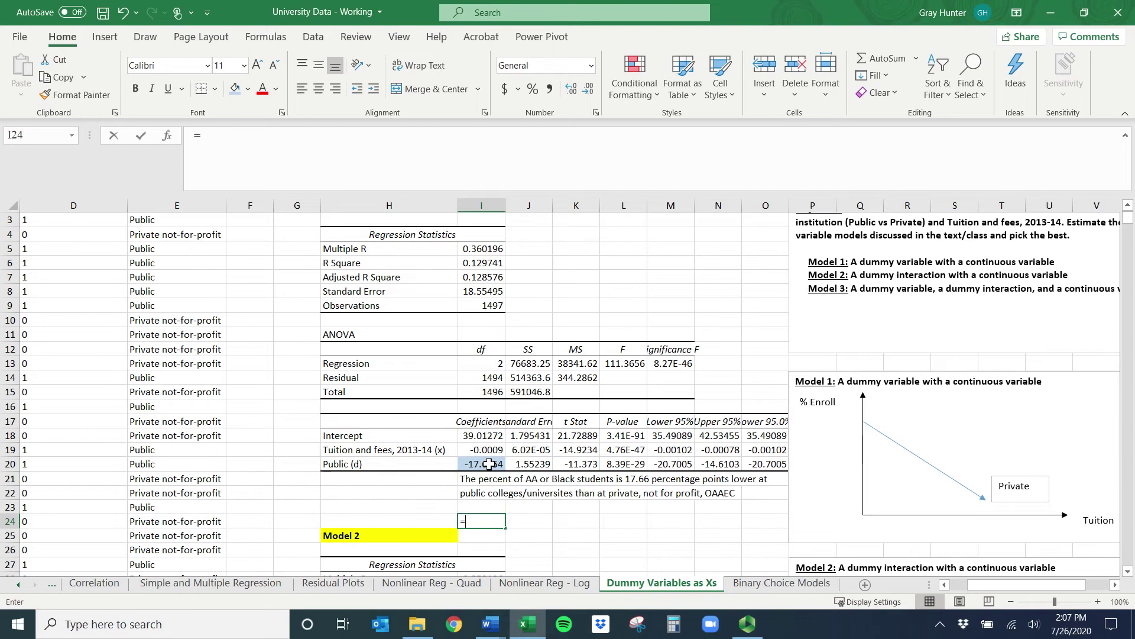
pyautogui.click(489, 463)
pyautogui.write('+')
pyautogui.click(489, 438)
pyautogui.press('Return')
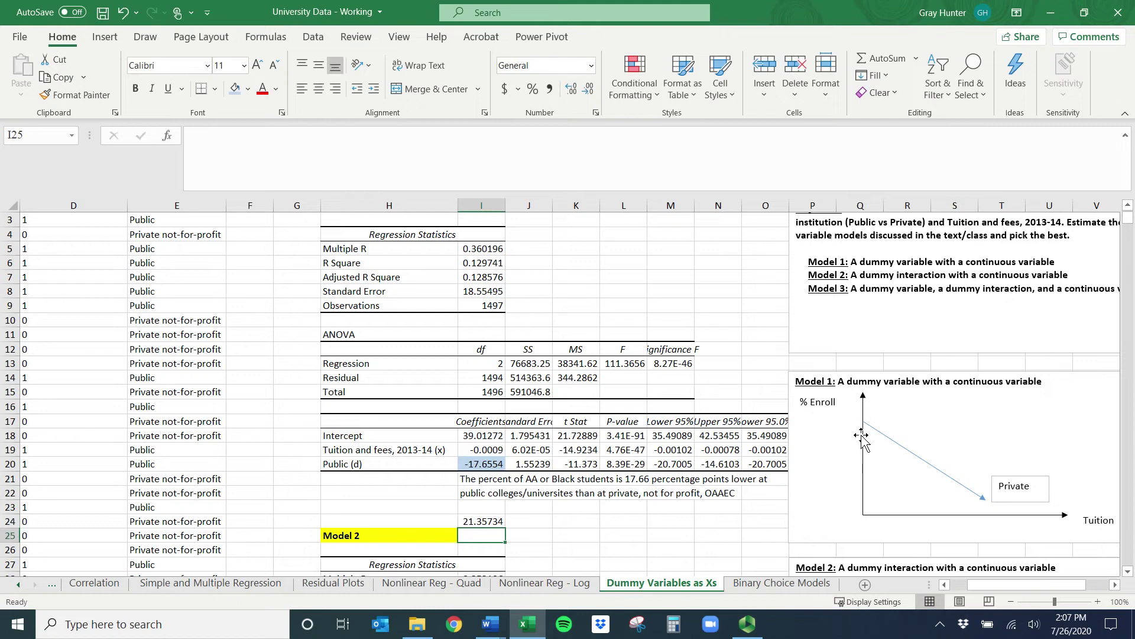
# Draw a second downward-sloping arrow about 0.83" high and 1.33" wide below the Private line in the Model 1 graph.
pyautogui.click(105, 37)
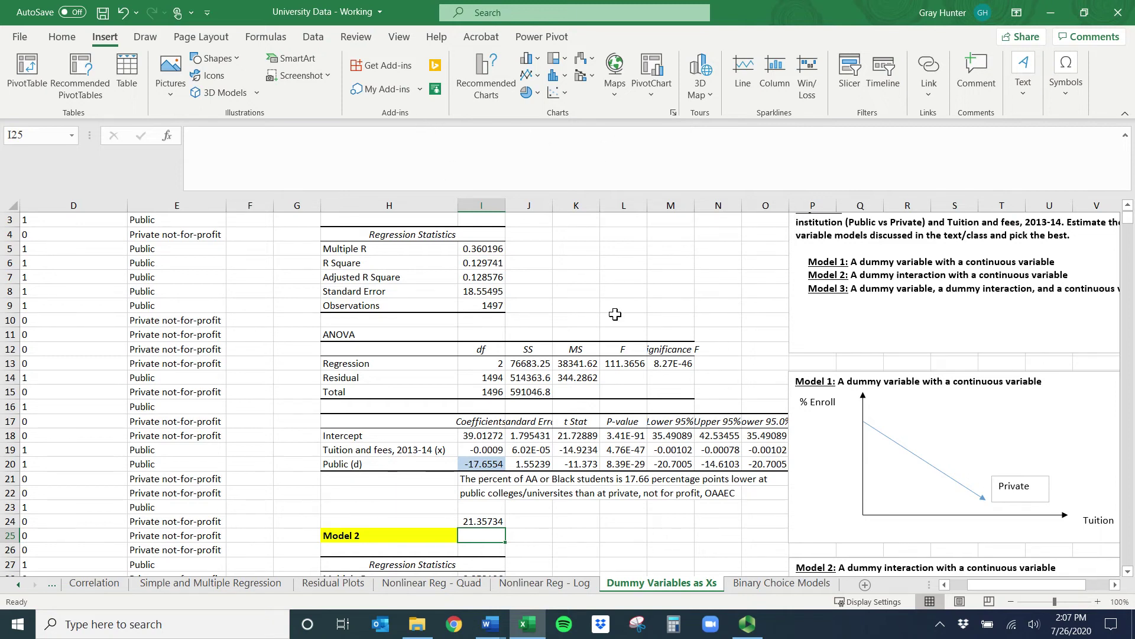
pyautogui.click(214, 57)
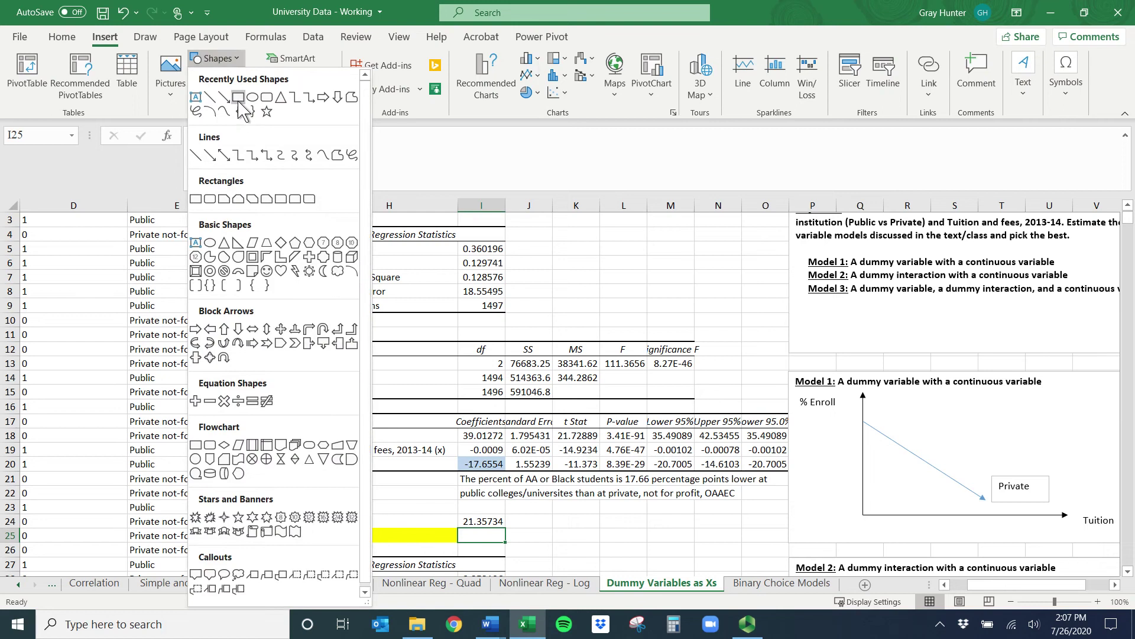
pyautogui.click(232, 105)
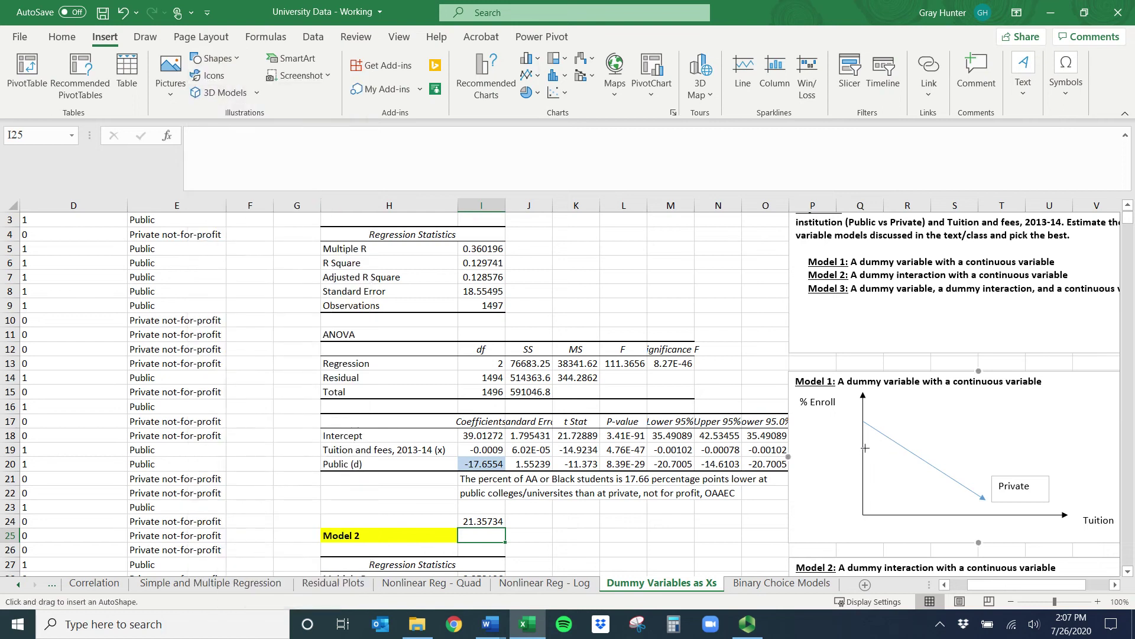
pyautogui.moveTo(864, 448); pyautogui.dragTo(956, 504)
# Add a "Public" text box at the lower arrow's end in the Model 1 graph and recolour that arrow black.
pyautogui.click(1005, 498)
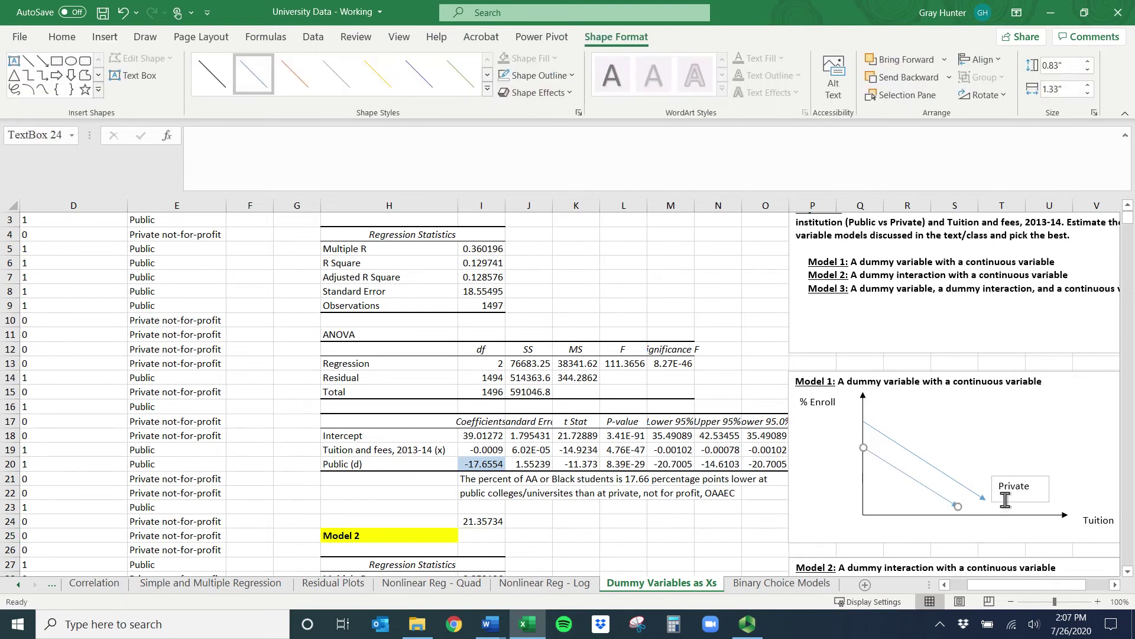
pyautogui.moveTo(999, 507); pyautogui.dragTo(976, 520)
pyautogui.doubleClick(988, 518)
pyautogui.write('Pub')
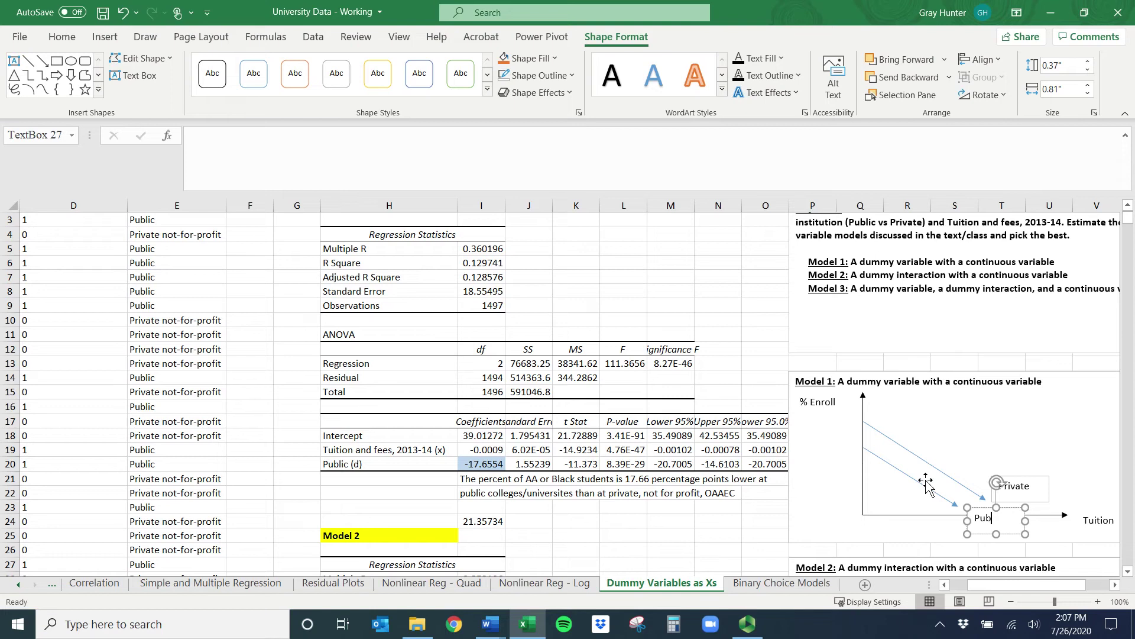
pyautogui.write('lic')
pyautogui.click(1051, 525)
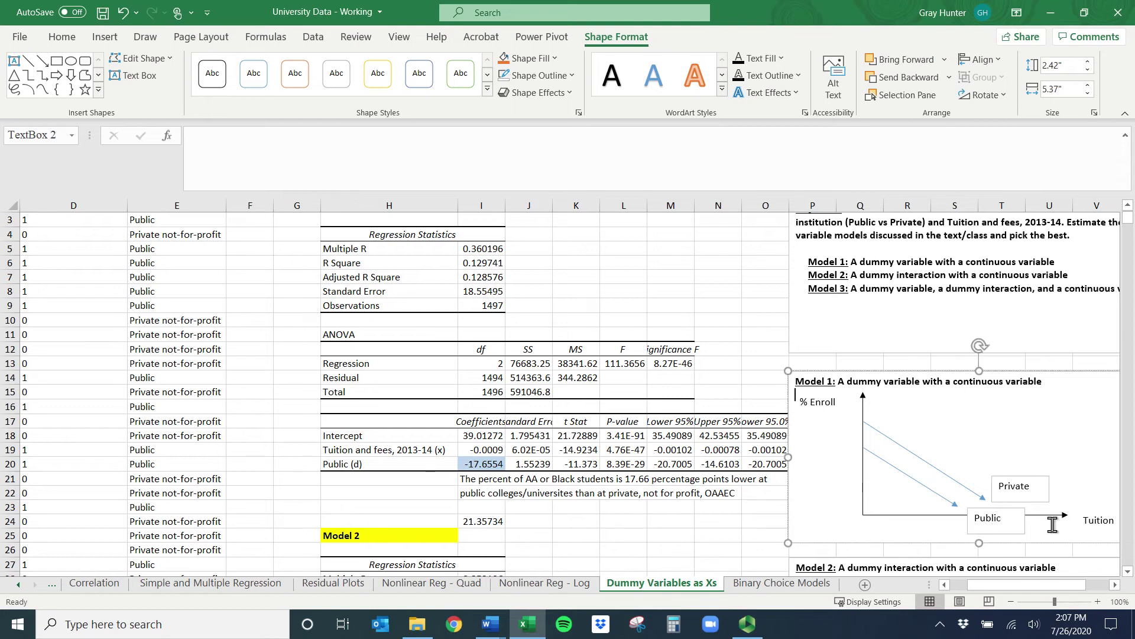
pyautogui.click(937, 497)
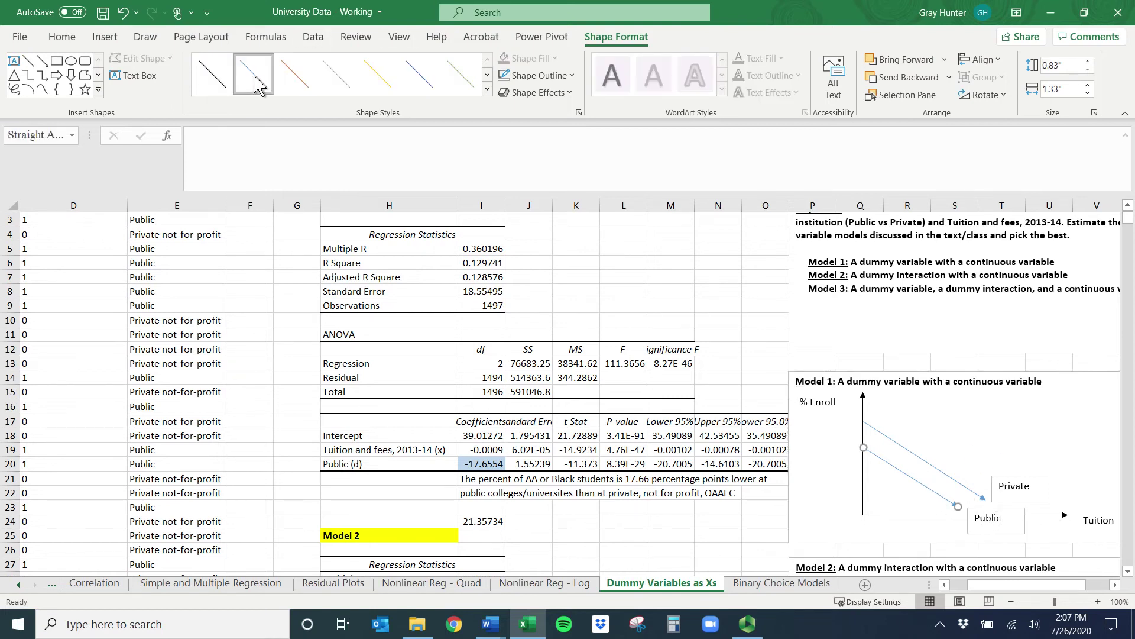
pyautogui.click(894, 488)
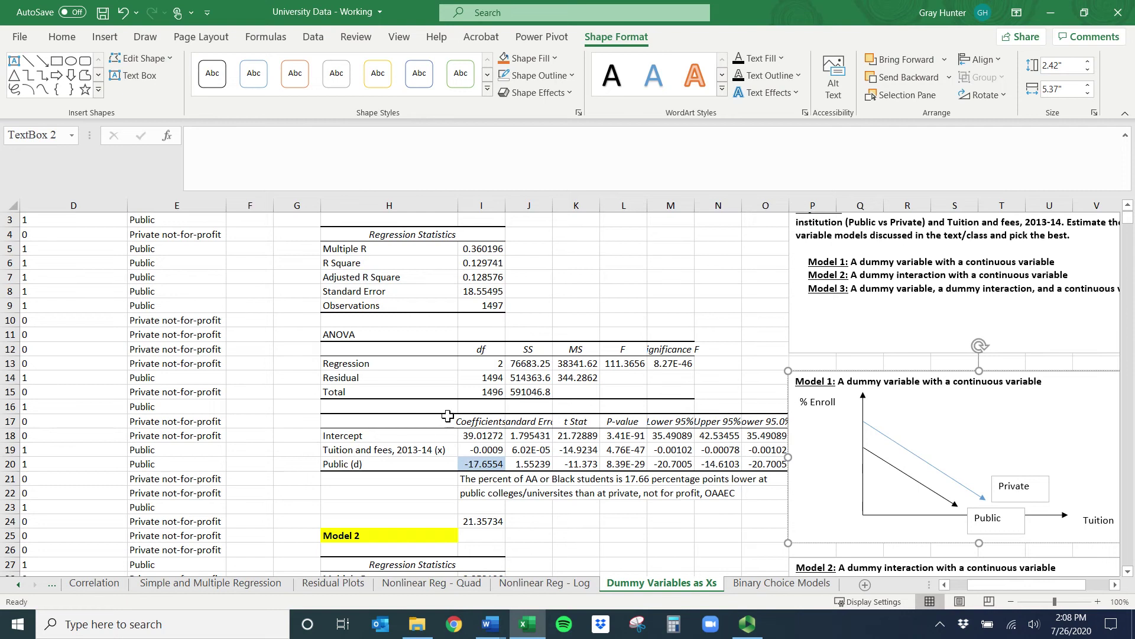
# Examine the Model 2 regression output, focusing on the intercept, tuition and Tuition x Public (xd) coefficients.
pyautogui.scroll(-3, 482, 398)
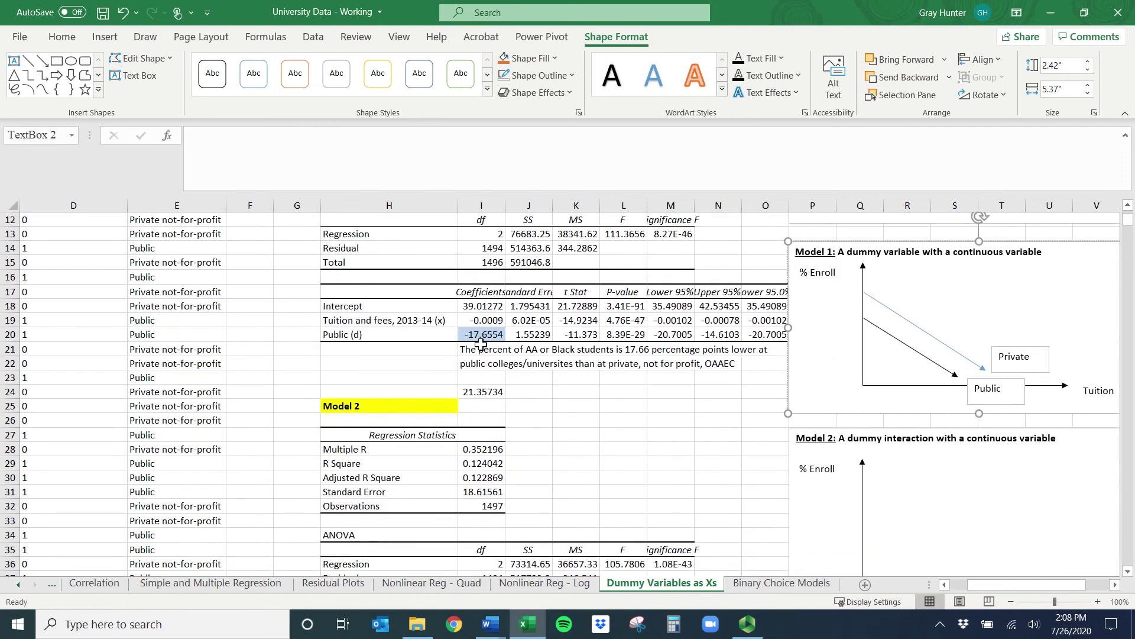
pyautogui.scroll(-3, 481, 343)
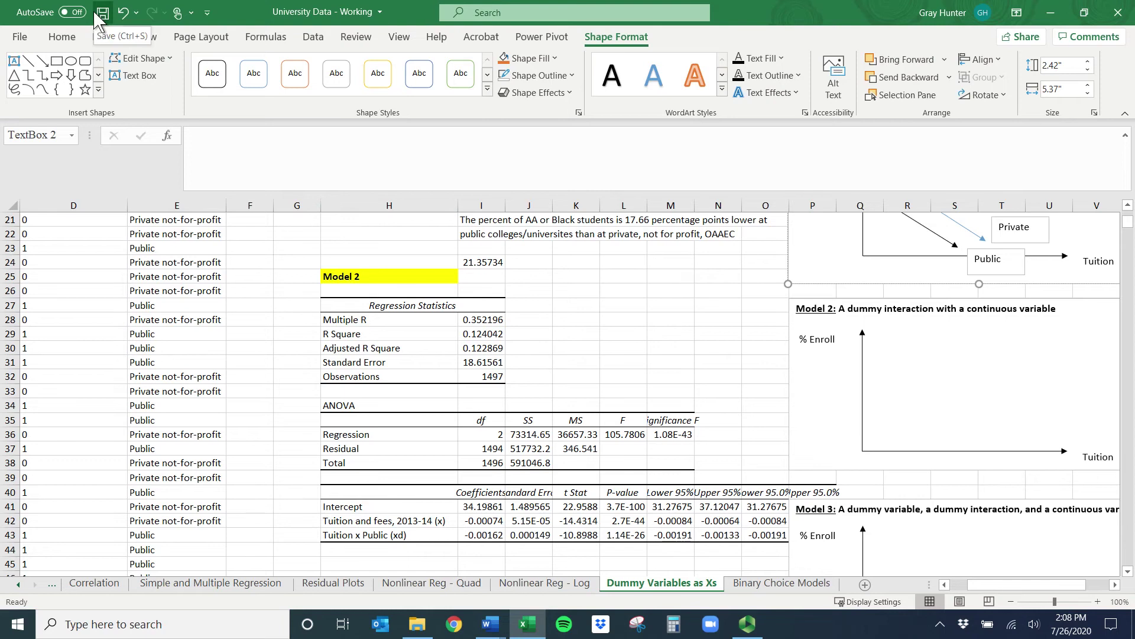
pyautogui.click(376, 278)
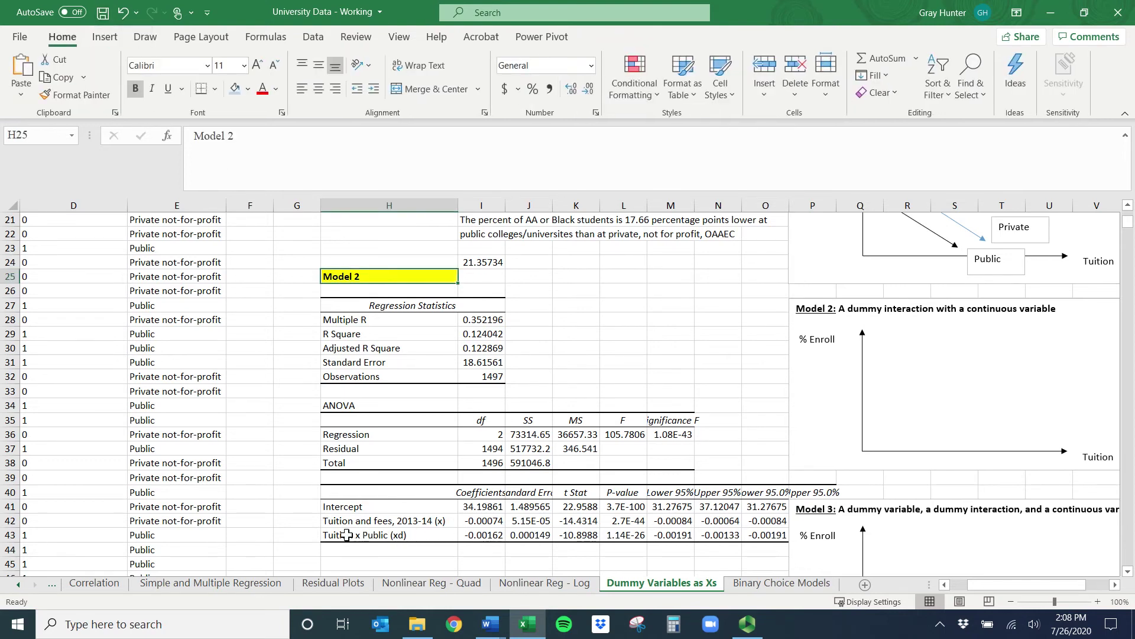
pyautogui.moveTo(339, 534); pyautogui.dragTo(467, 535)
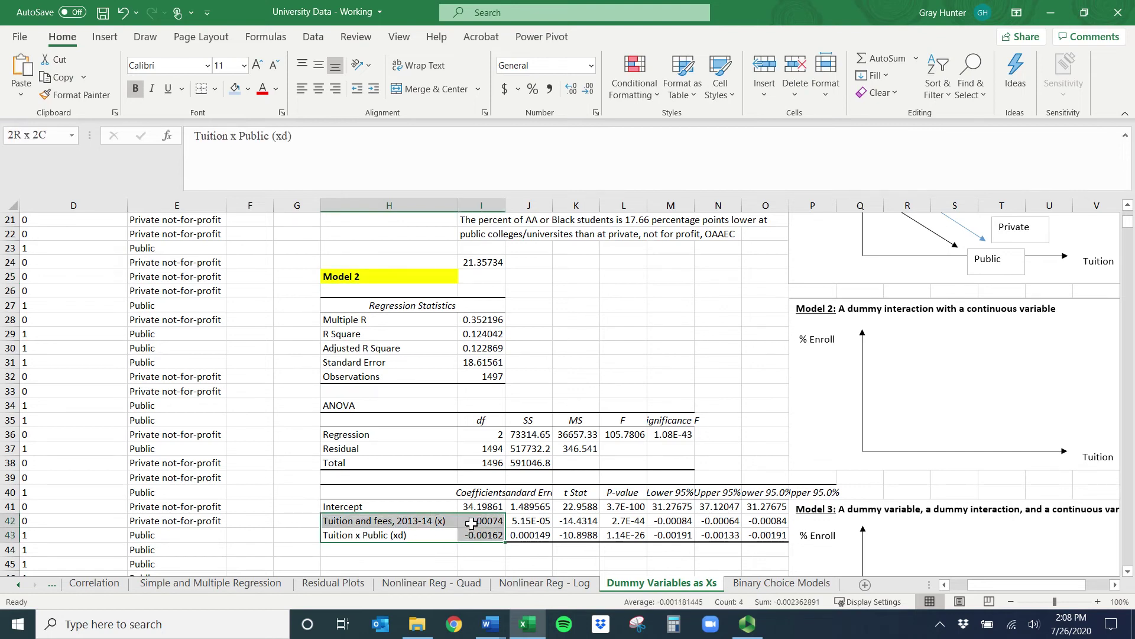
pyautogui.click(352, 536)
pyautogui.moveTo(350, 536); pyautogui.dragTo(471, 535)
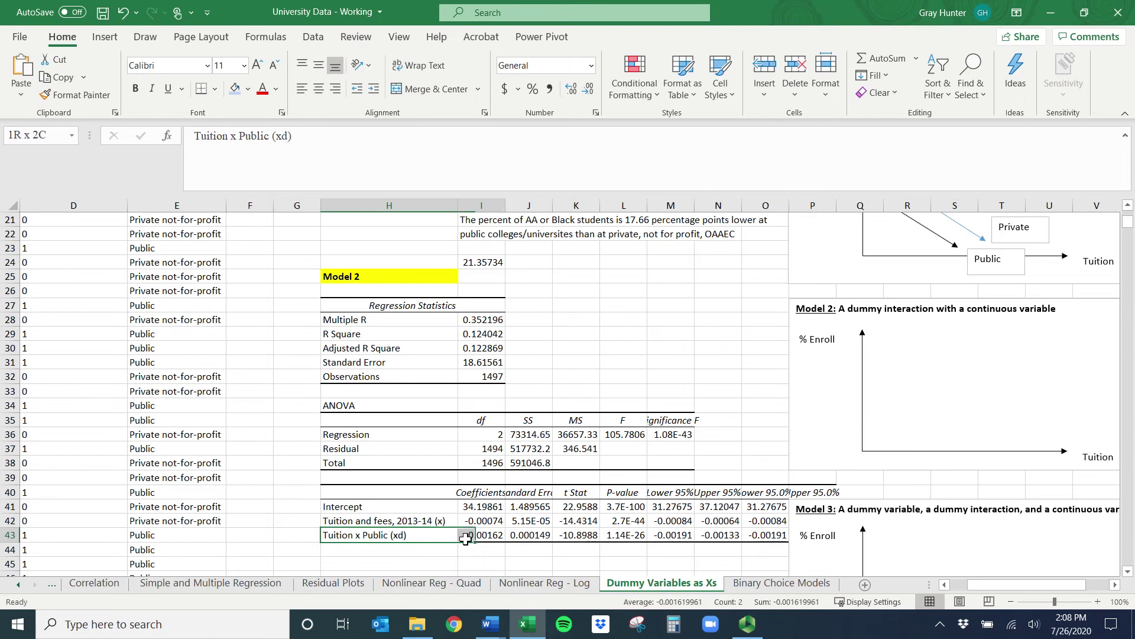
pyautogui.scroll(-3, 468, 407)
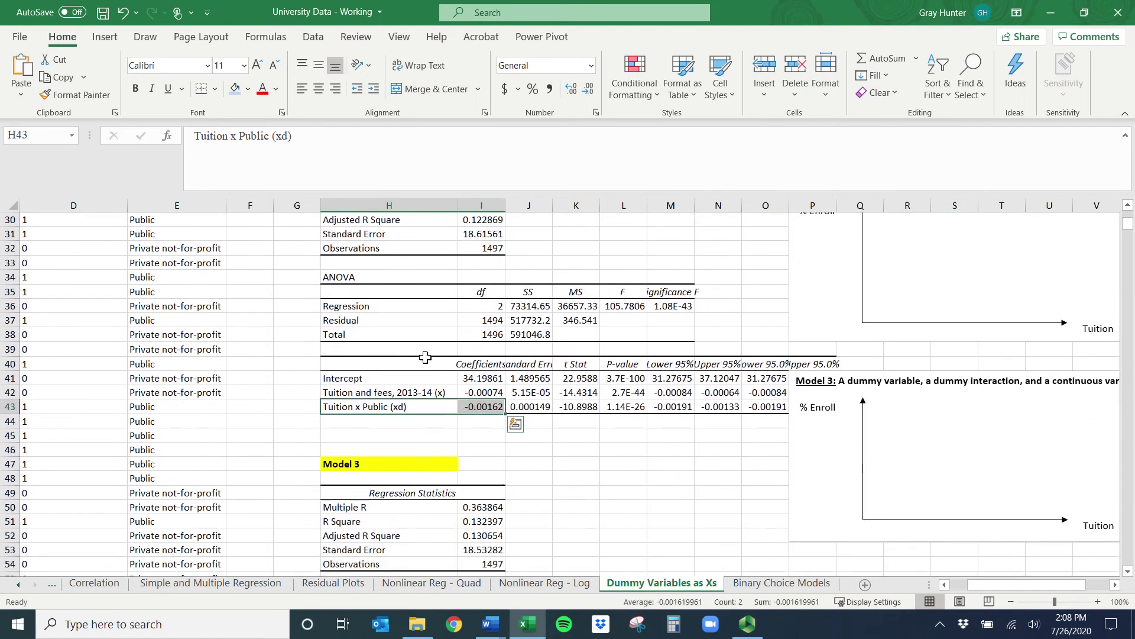
pyautogui.click(417, 431)
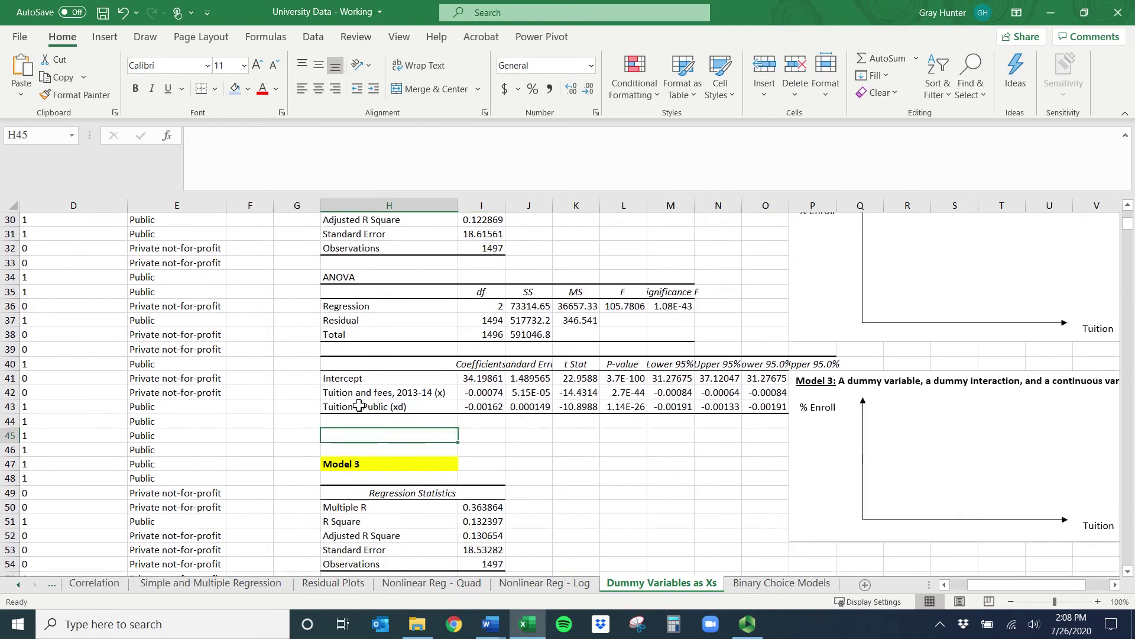
pyautogui.moveTo(329, 406); pyautogui.dragTo(789, 404)
pyautogui.moveTo(369, 382); pyautogui.dragTo(476, 393)
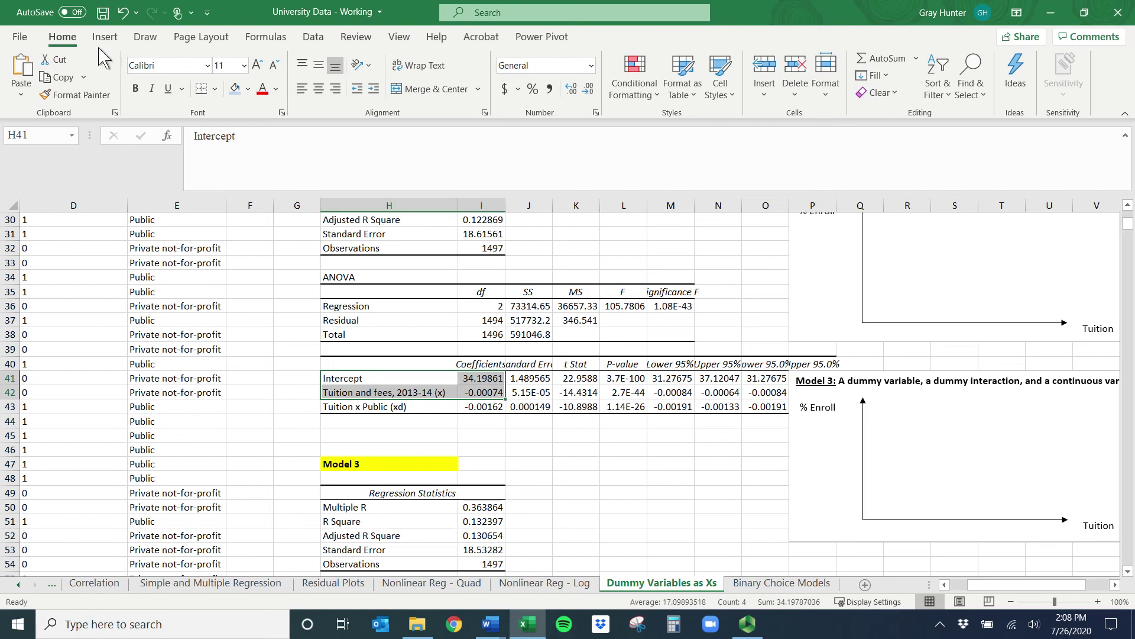
# Copy the blue Private arrow and its label from the Model 1 graph onto the Model 2 graph, starting at the vertical axis.
pyautogui.scroll(3, 974, 327)
pyautogui.scroll(6, 975, 326)
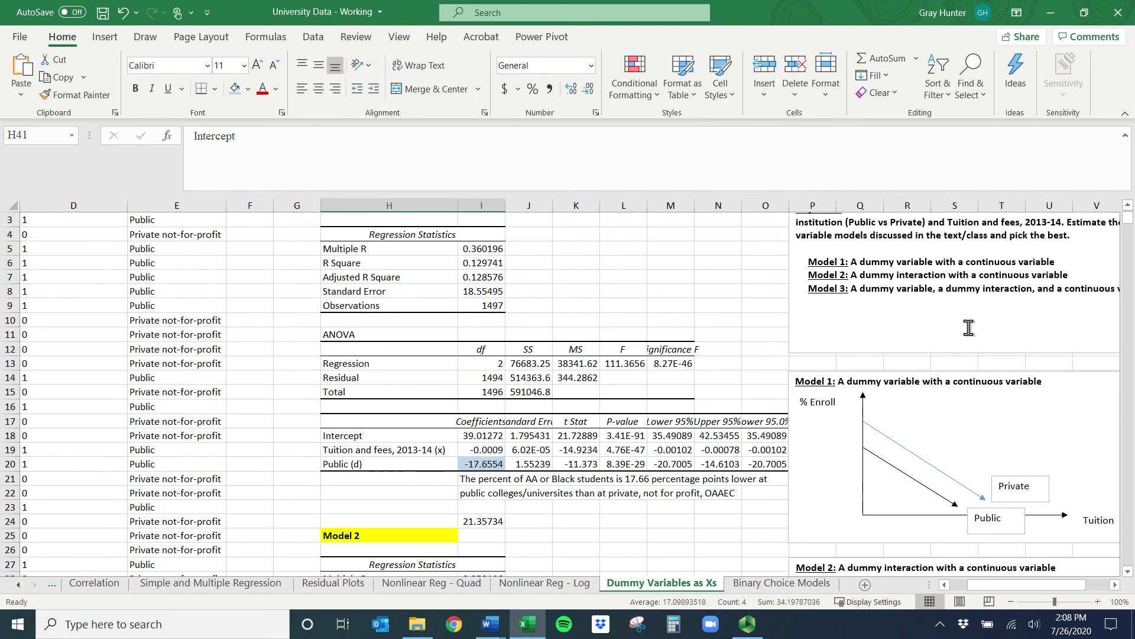
pyautogui.click(928, 463)
pyautogui.click(1029, 483)
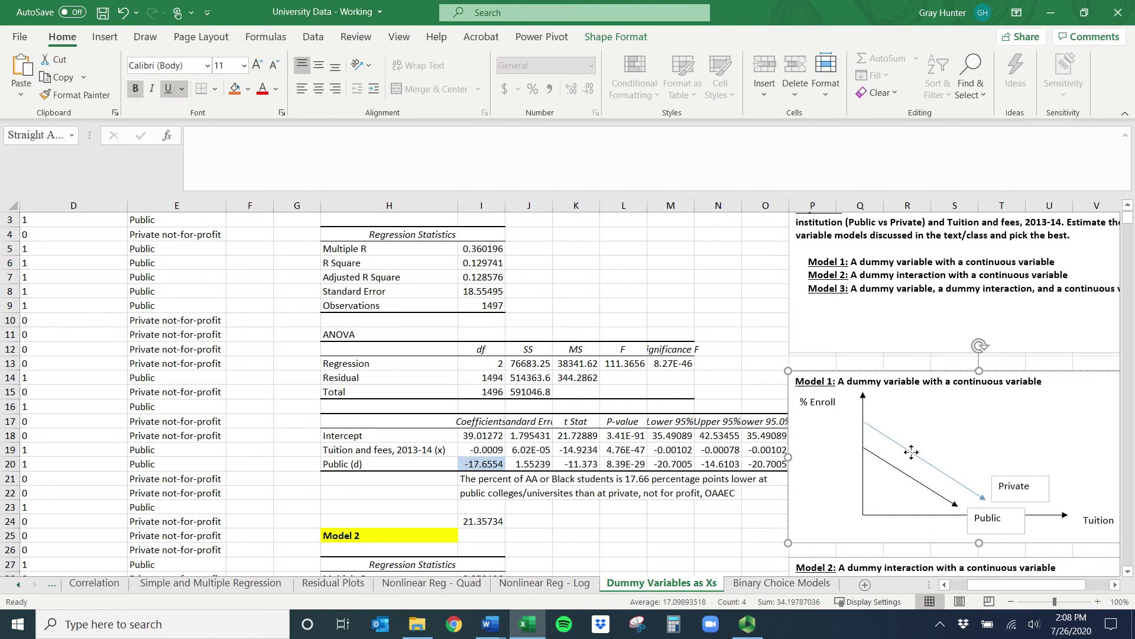
pyautogui.click(913, 457)
pyautogui.keyDown('shift'); pyautogui.click(1041, 494); pyautogui.keyUp('shift')
pyautogui.scroll(-6, 946, 385)
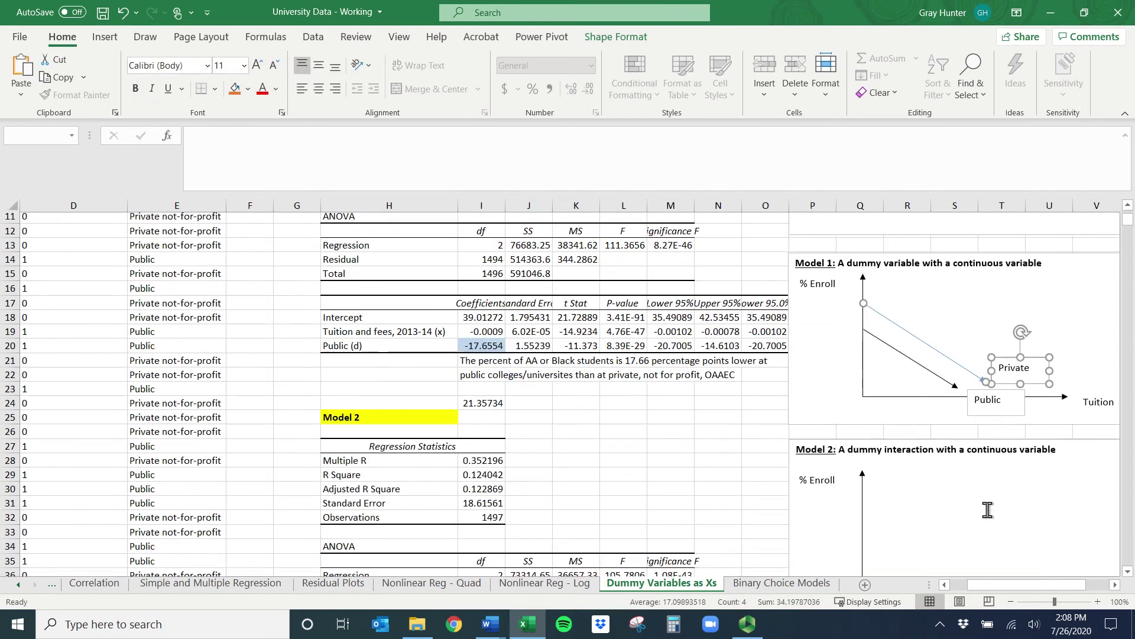
pyautogui.click(940, 380)
pyautogui.hotkey('ctrl', 'v')
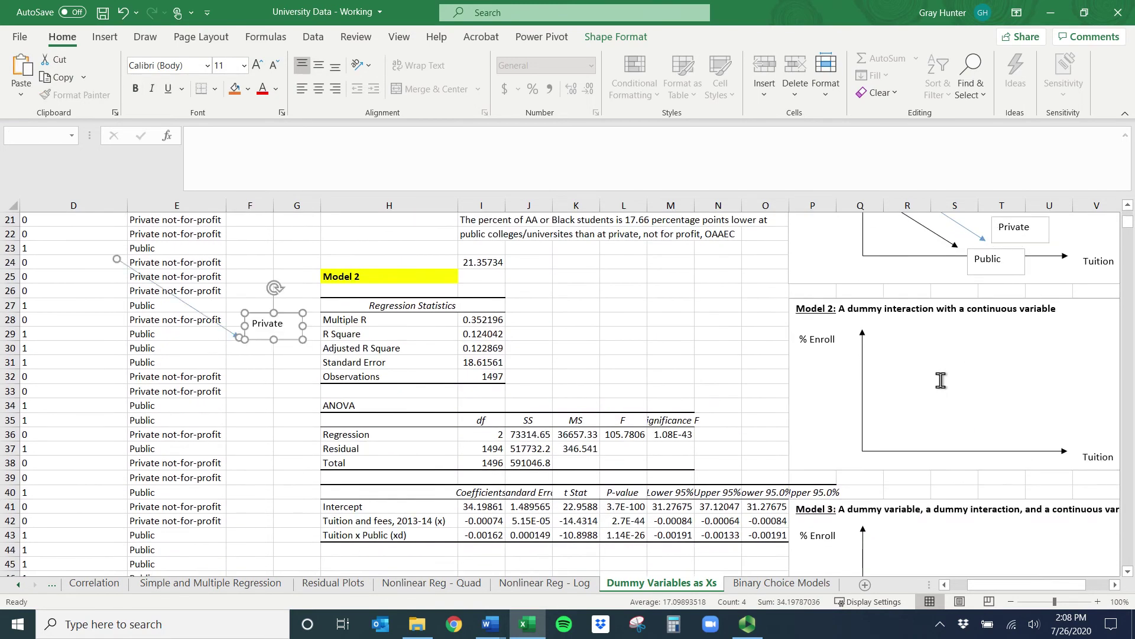
pyautogui.moveTo(198, 322); pyautogui.dragTo(950, 405)
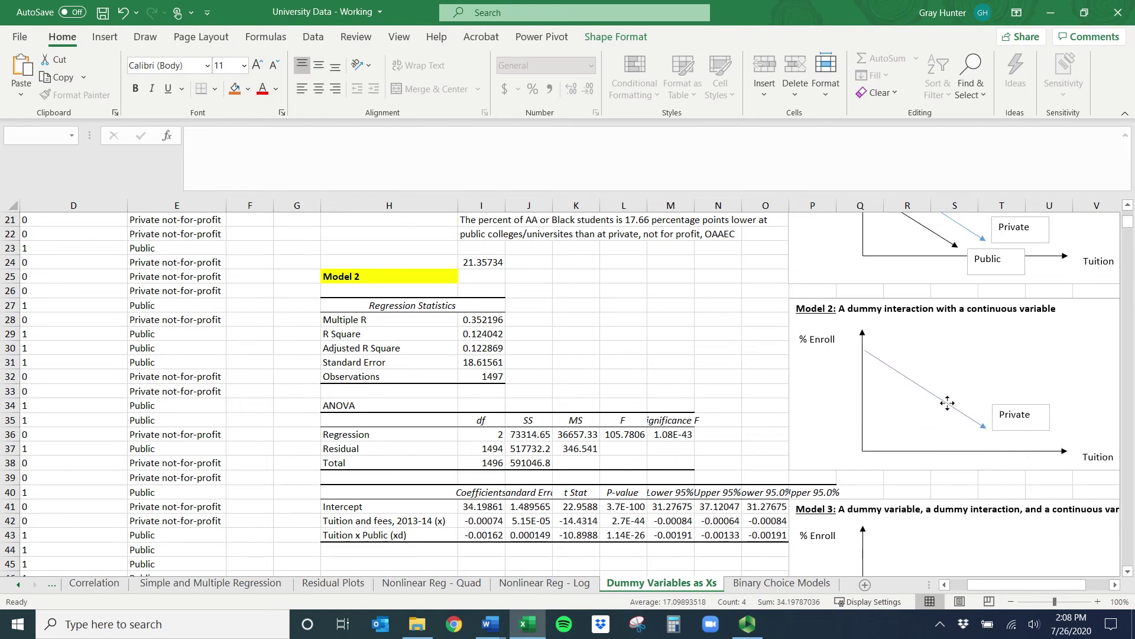
pyautogui.click(948, 403)
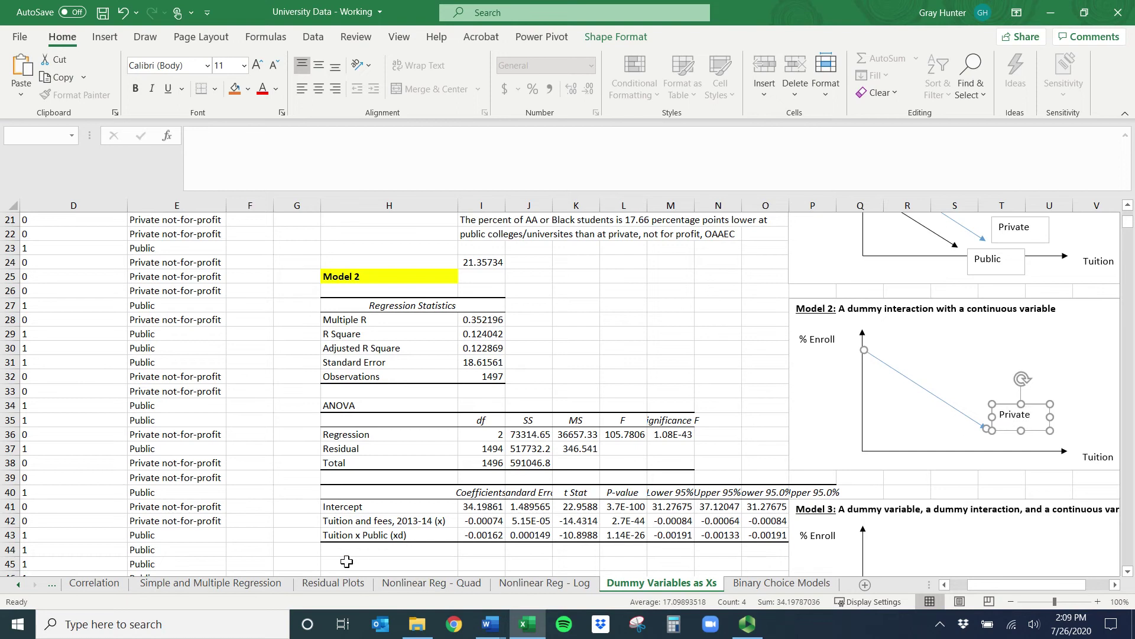
pyautogui.press('Escape')
# Enter the label "Tuition x 1" in H44 beneath the Tuition x Public (xd) row of Model 2.
pyautogui.moveTo(378, 535); pyautogui.dragTo(470, 535)
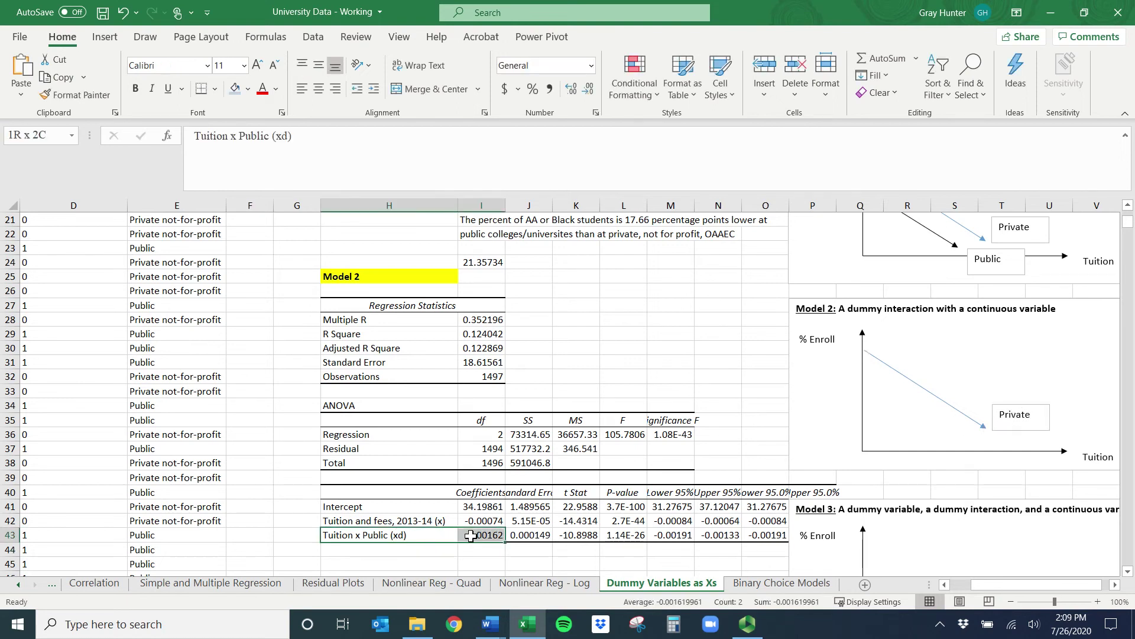
pyautogui.click(341, 549)
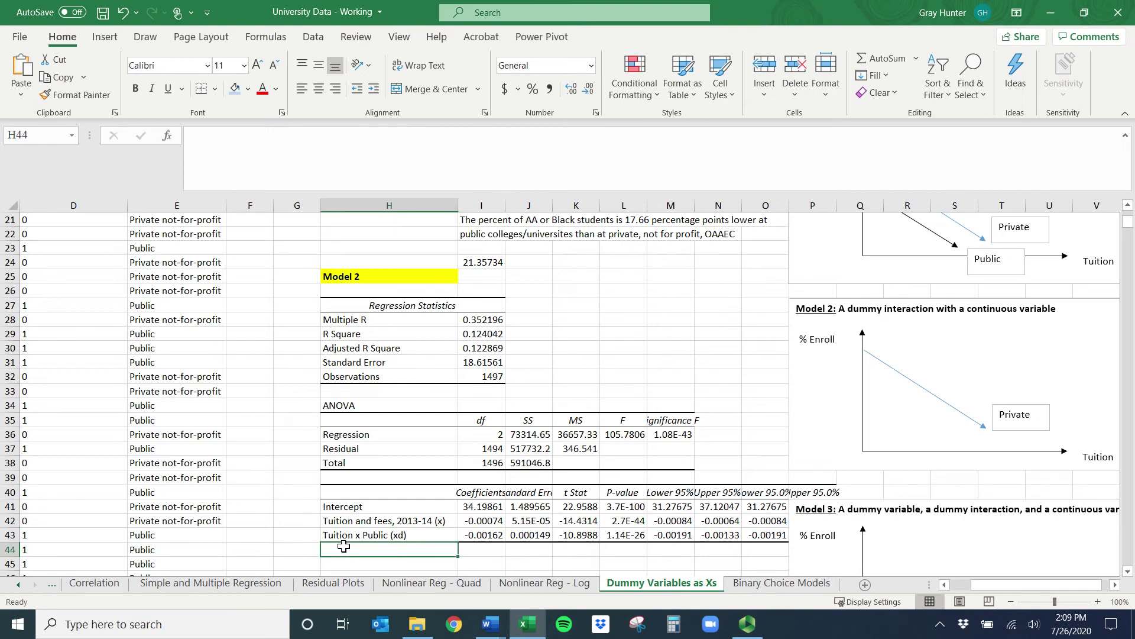
pyautogui.write('Tuition x 1')
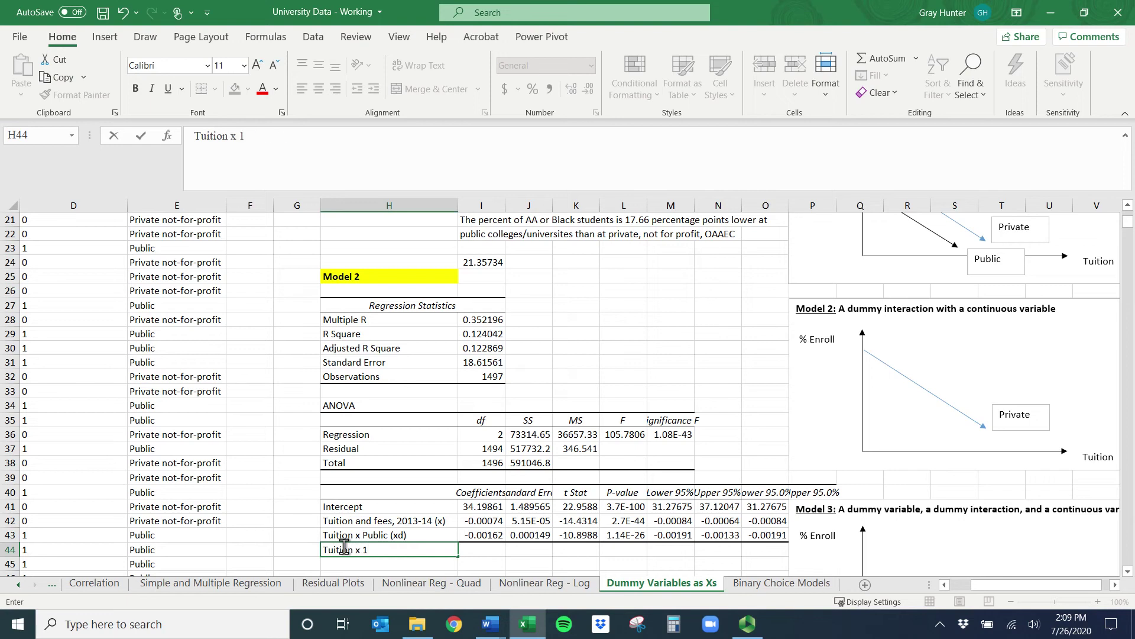
pyautogui.press('Return')
pyautogui.click(344, 549)
pyautogui.press('Right')
pyautogui.click(343, 547)
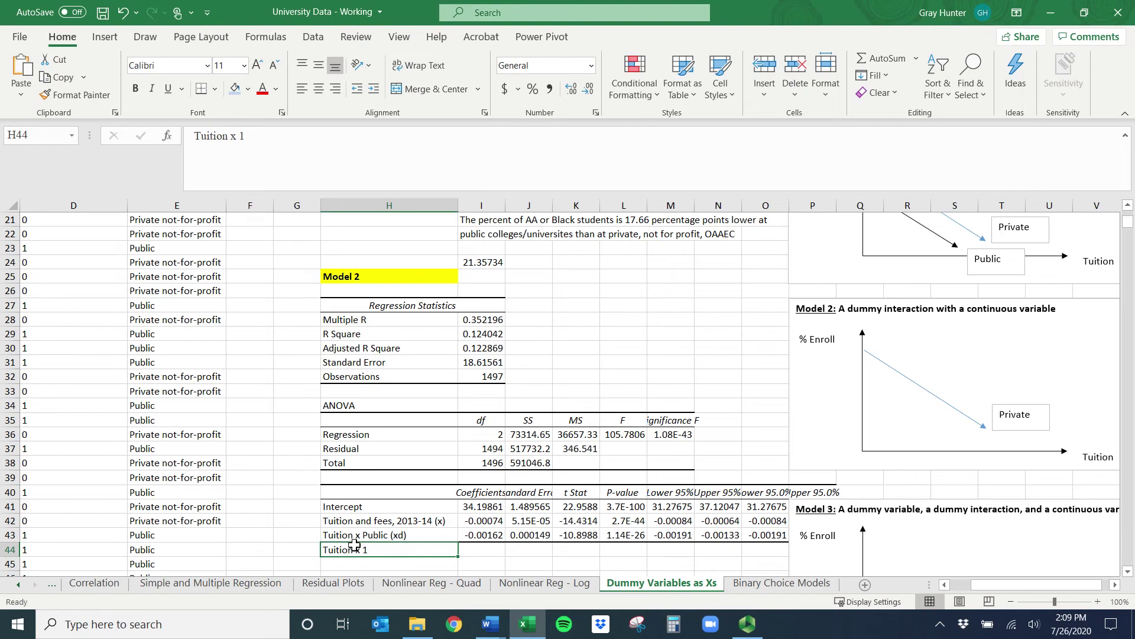
# Compute the Public tuition slope in I44 by adding Model 2's Tuition and Tuition x Public coefficients with =I42+I43.
pyautogui.click(478, 536)
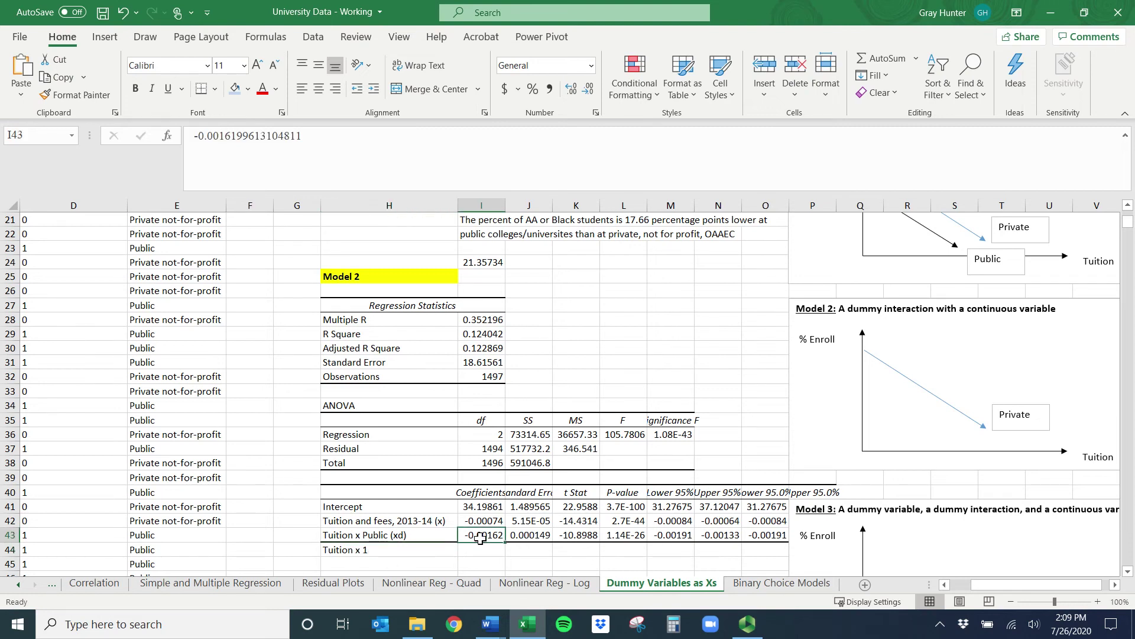
pyautogui.click(484, 509)
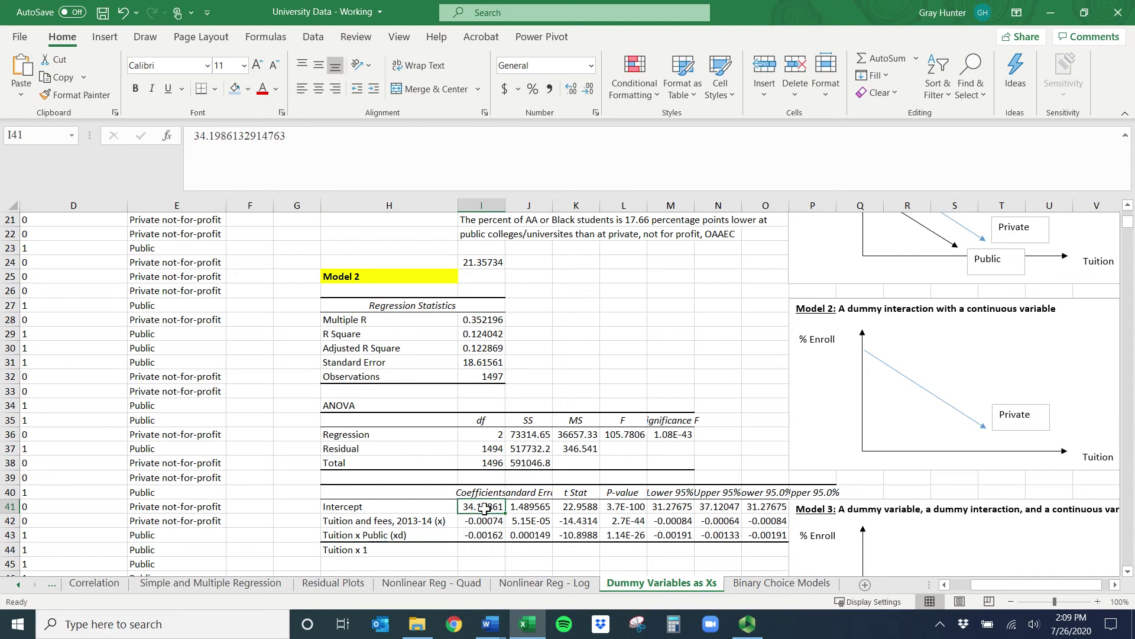
pyautogui.click(479, 536)
pyautogui.click(481, 521)
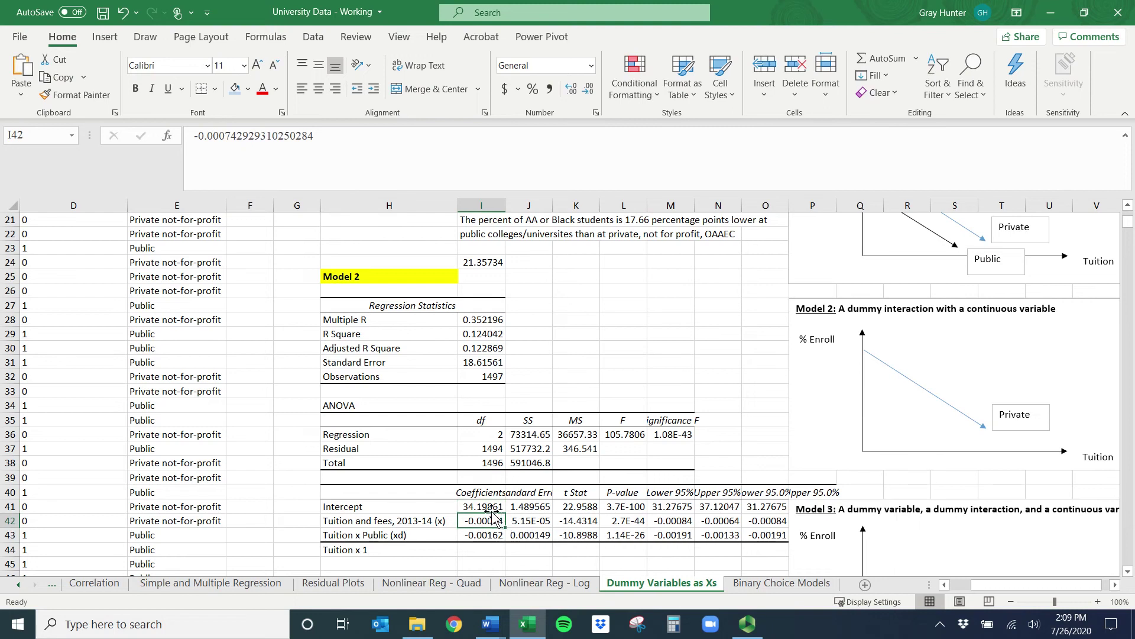
pyautogui.click(482, 553)
pyautogui.write('=')
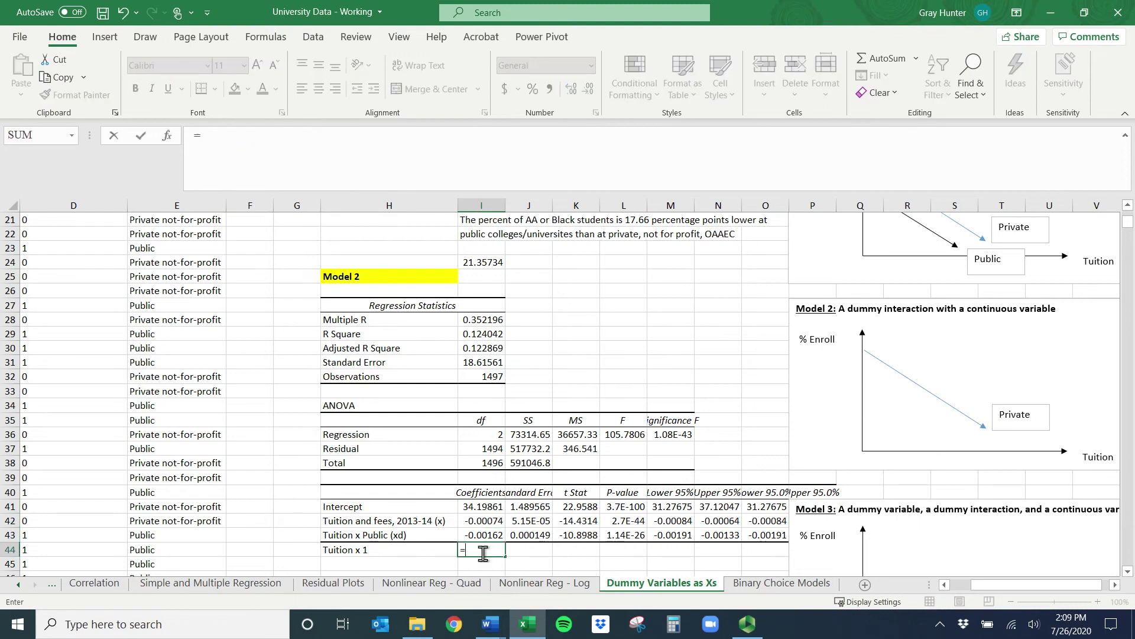
pyautogui.press('Up')
pyautogui.press('Up')
pyautogui.write('+')
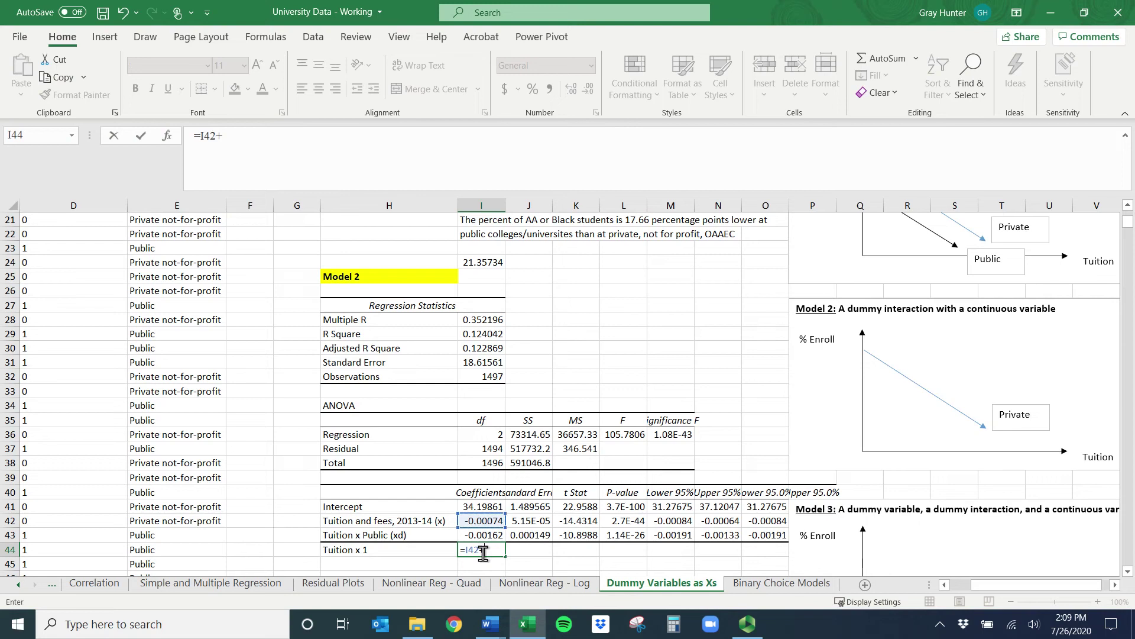
pyautogui.press('Up')
pyautogui.press('Return')
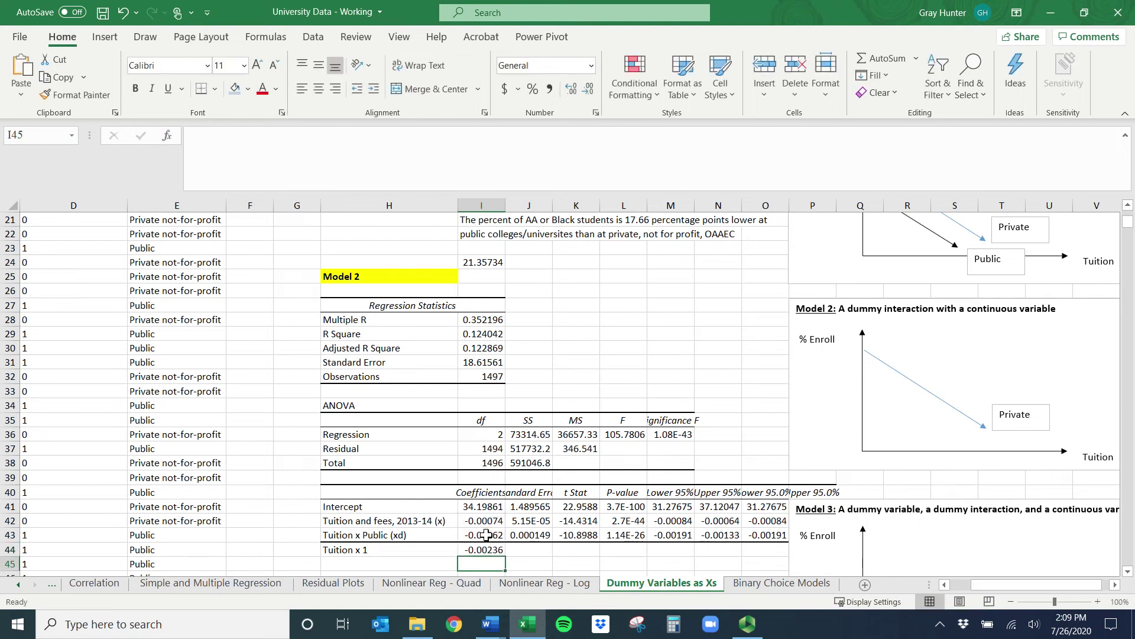
pyautogui.click(474, 550)
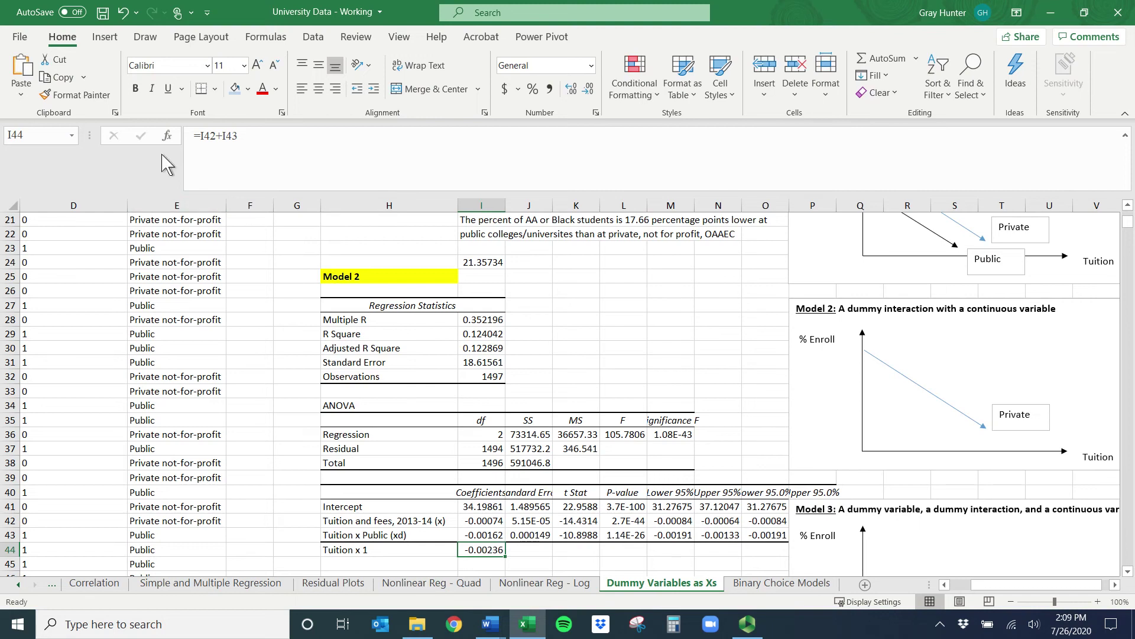
# Draw a black arrow in the Model 2 graph from the Private line's starting point, sloping down more steeply than the Private line.
pyautogui.click(105, 37)
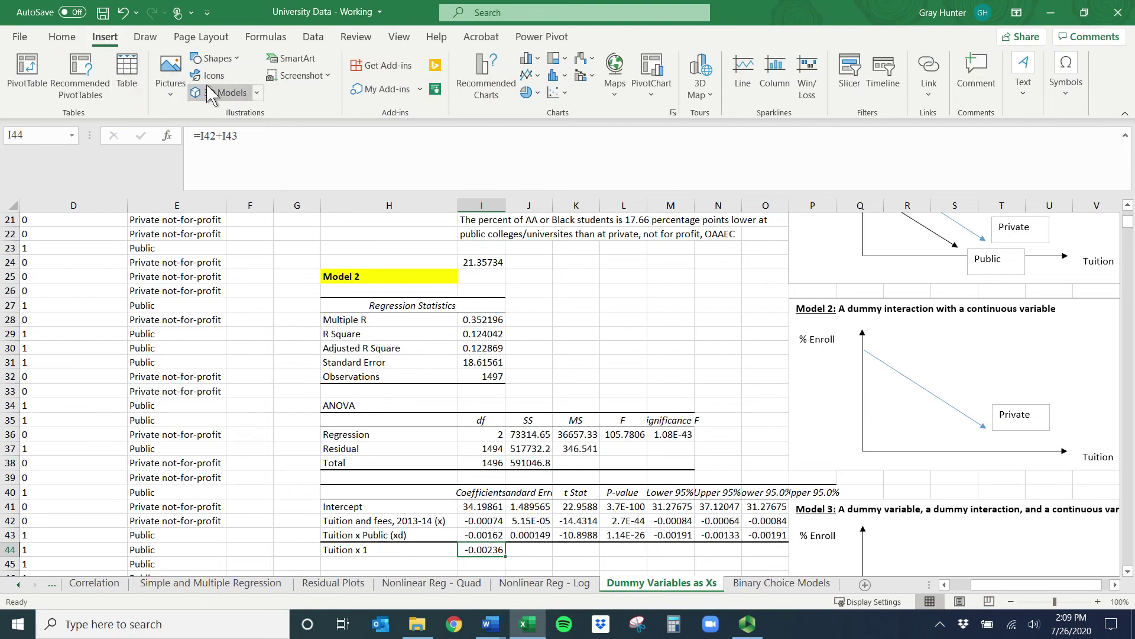
pyautogui.click(216, 58)
pyautogui.click(226, 99)
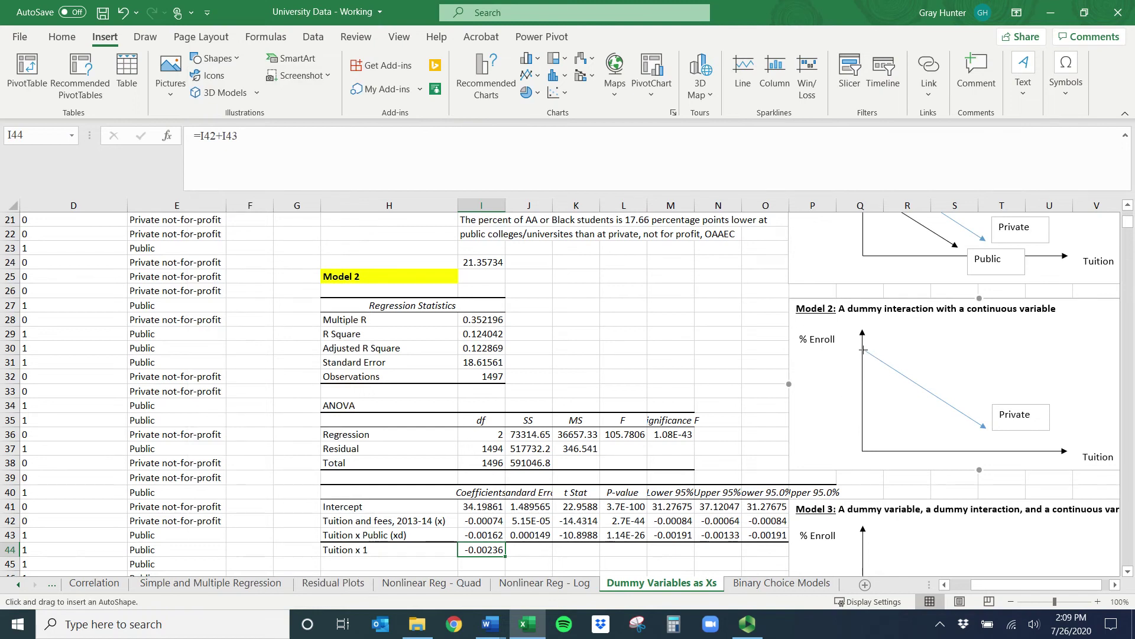
pyautogui.moveTo(863, 349); pyautogui.dragTo(950, 436)
pyautogui.click(212, 75)
# Copy the "Public" label from the Model 1 graph to the end of the steeper black arrow in the Model 2 graph.
pyautogui.click(991, 252)
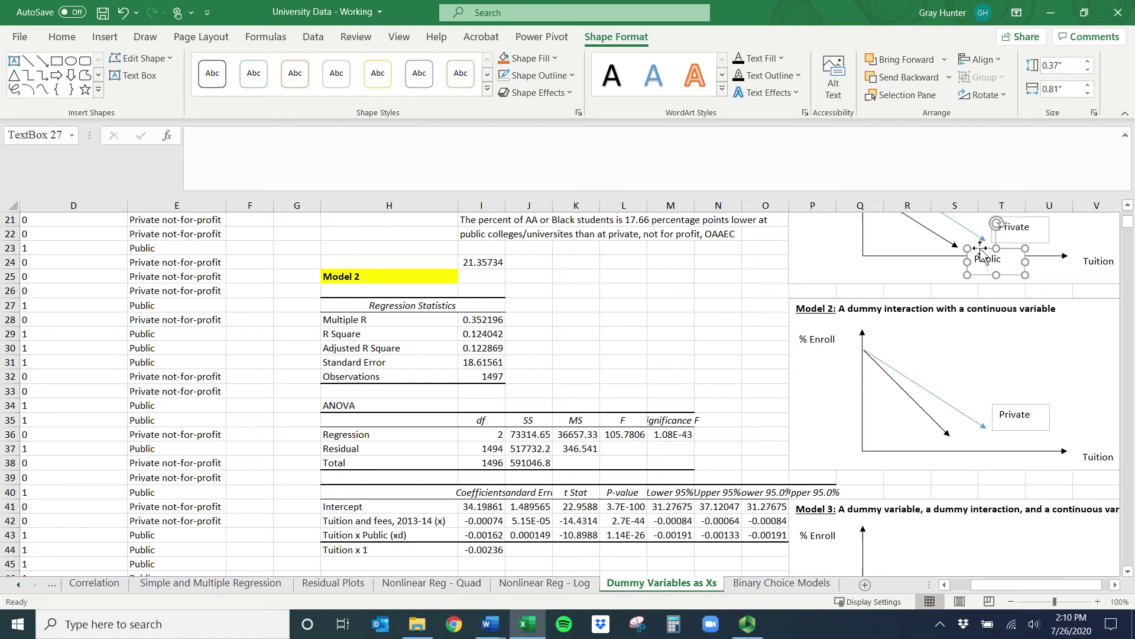
pyautogui.click(972, 438)
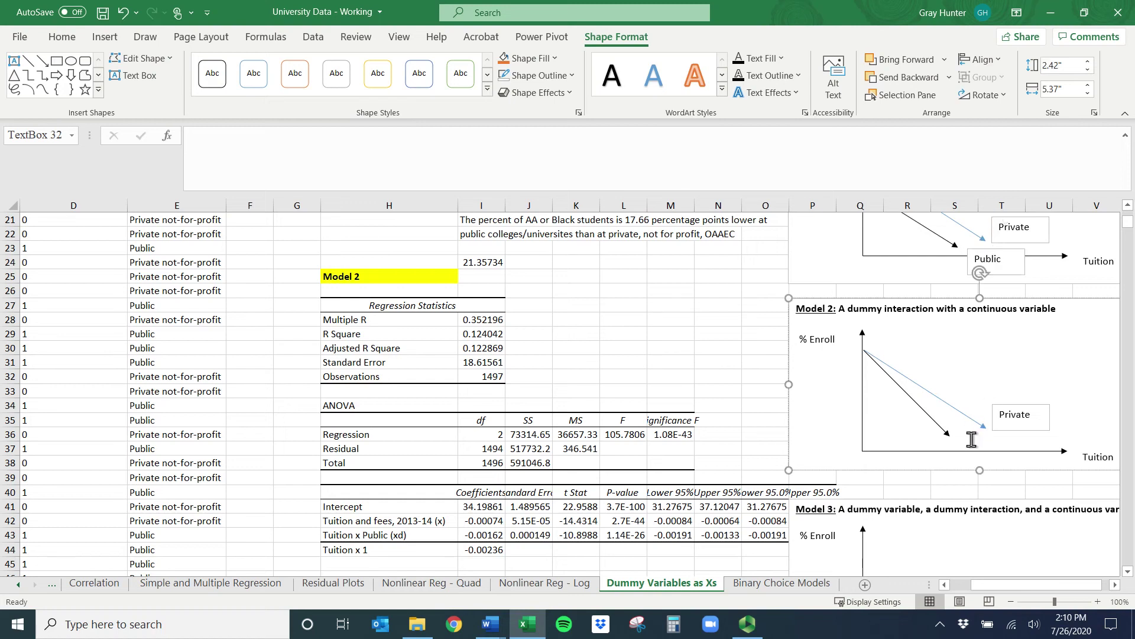
pyautogui.click(964, 435)
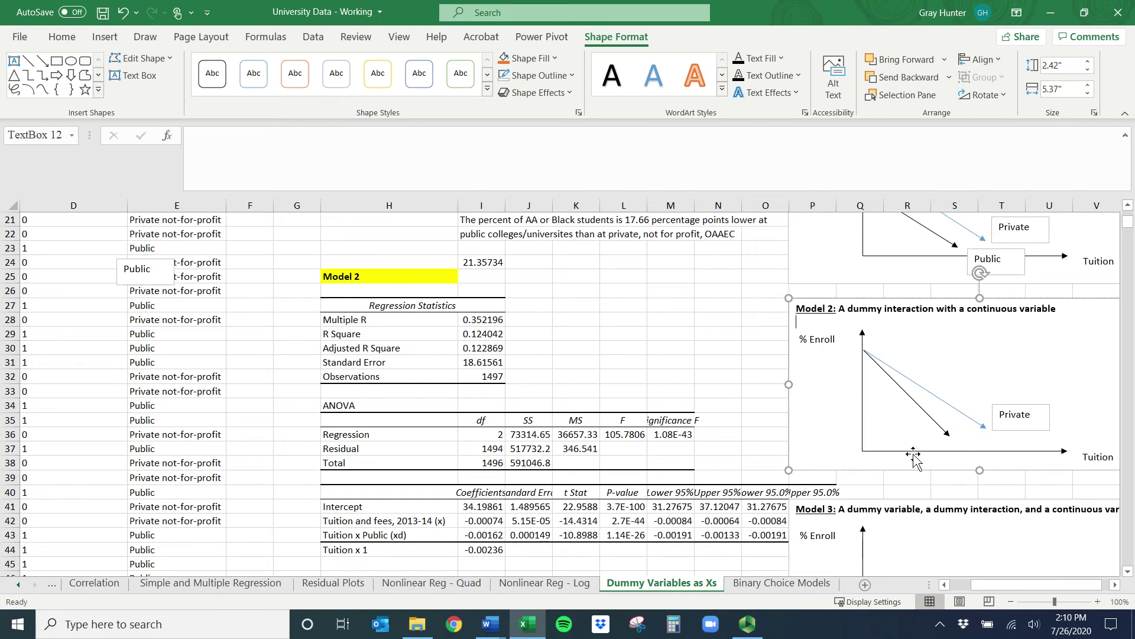
pyautogui.hotkey('ctrl', 'v')
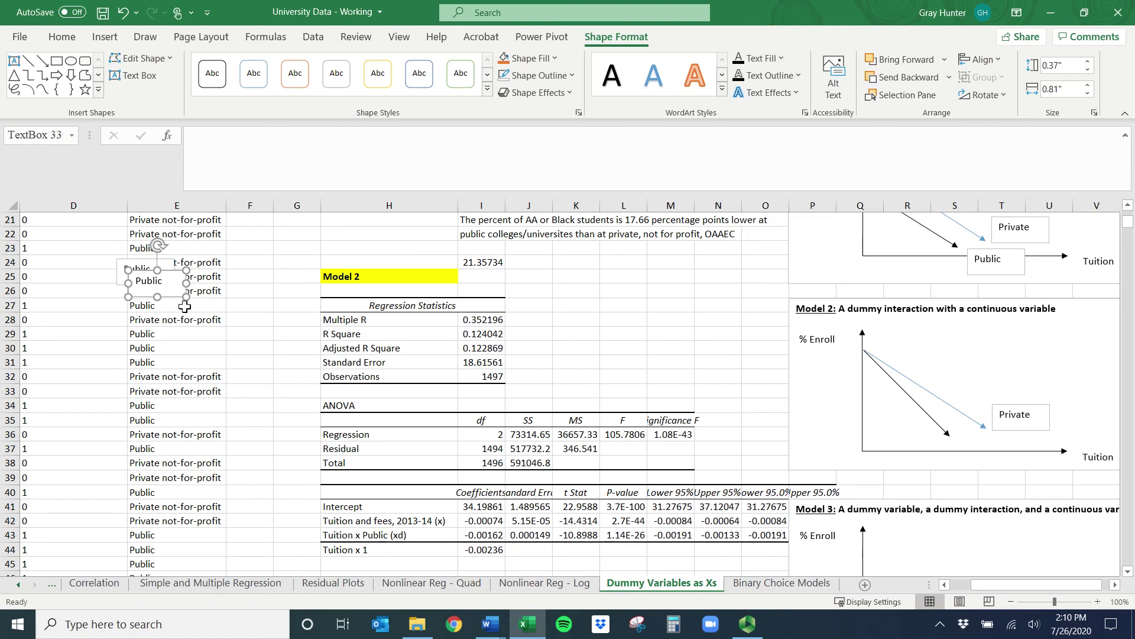
pyautogui.moveTo(173, 298); pyautogui.dragTo(1009, 467)
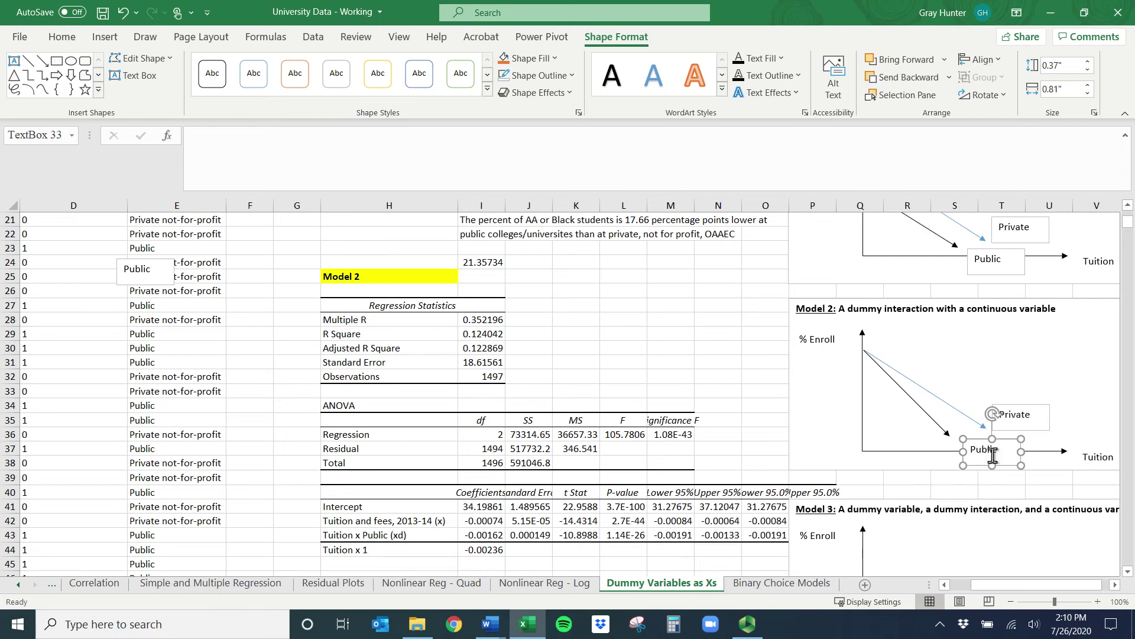
# Compare Model 1's Public (d) coefficient with Model 2's Tuition x Public (xd) coefficient and their effects on the graphs.
pyautogui.scroll(6, 984, 454)
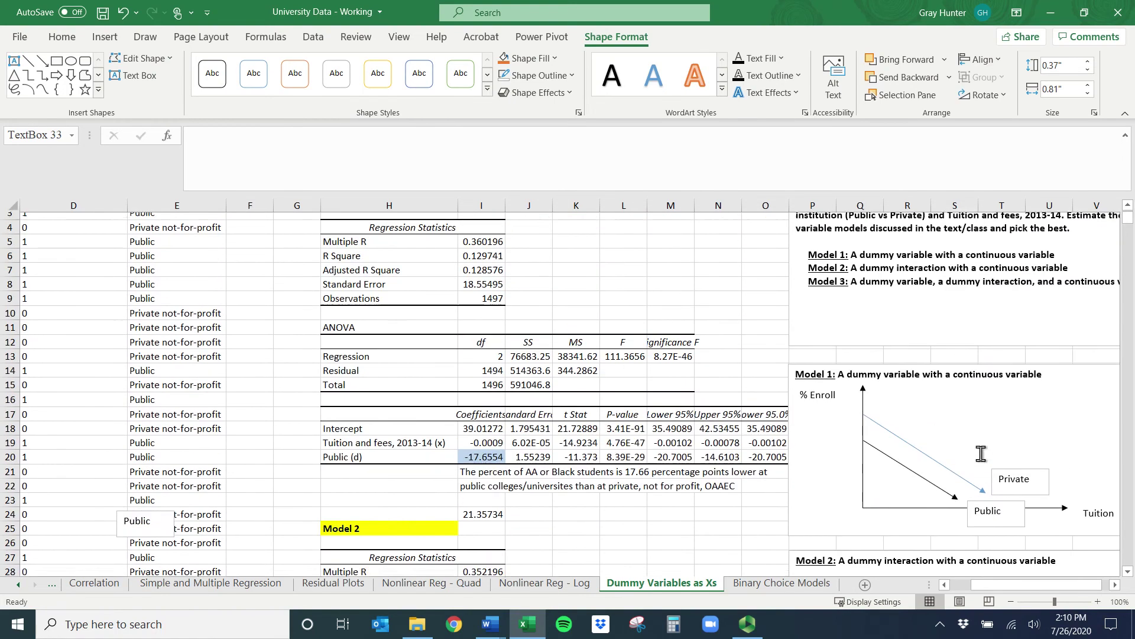
pyautogui.moveTo(356, 464); pyautogui.dragTo(490, 465)
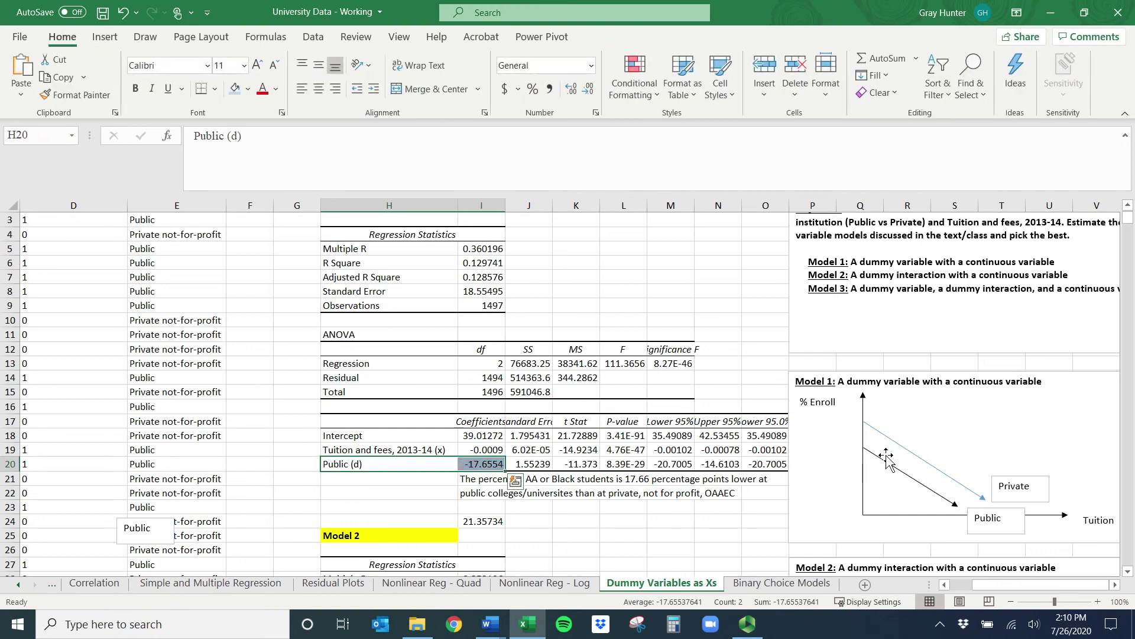
pyautogui.scroll(-6, 884, 457)
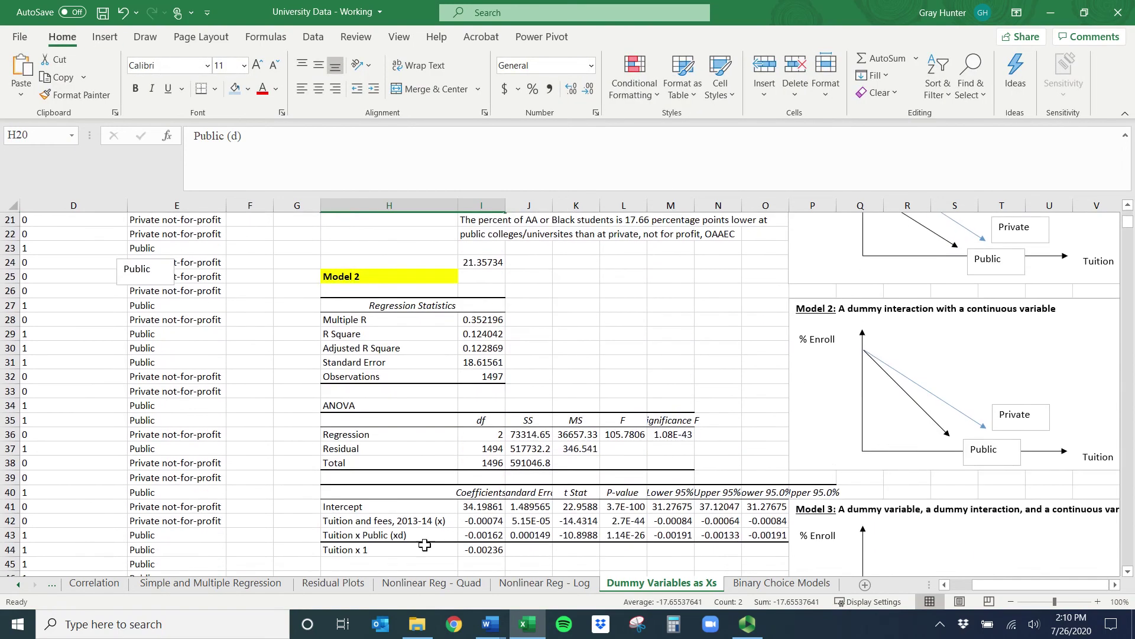
pyautogui.moveTo(360, 536); pyautogui.dragTo(496, 536)
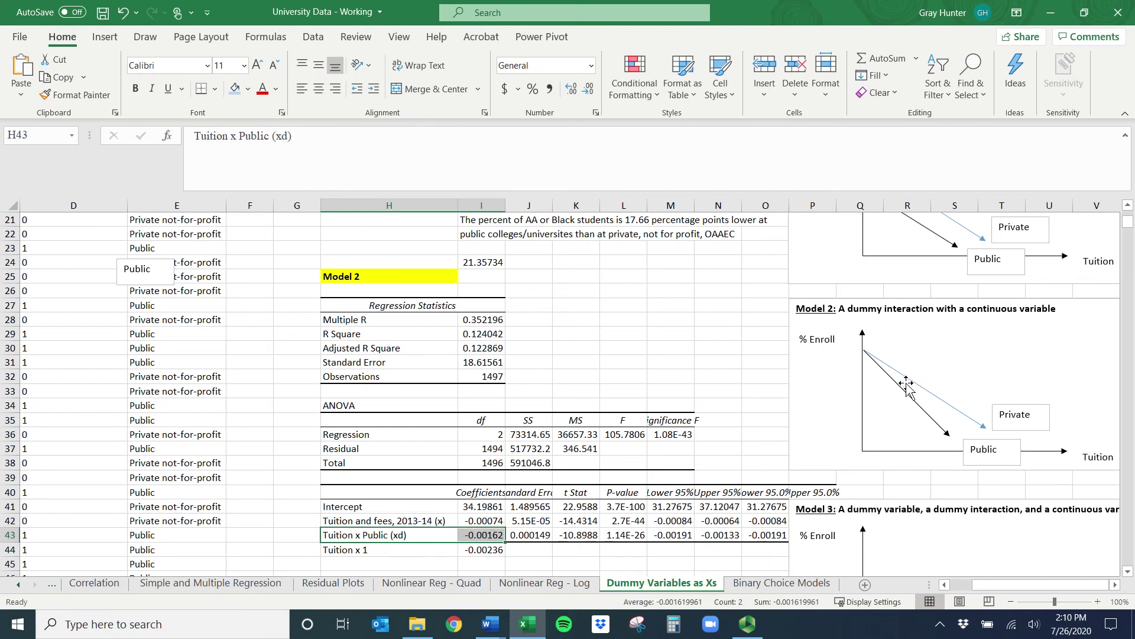
# Examine the Model 3 regression output, focusing on the Tuition x Public (xd) and Public (d) rows.
pyautogui.scroll(-6, 893, 389)
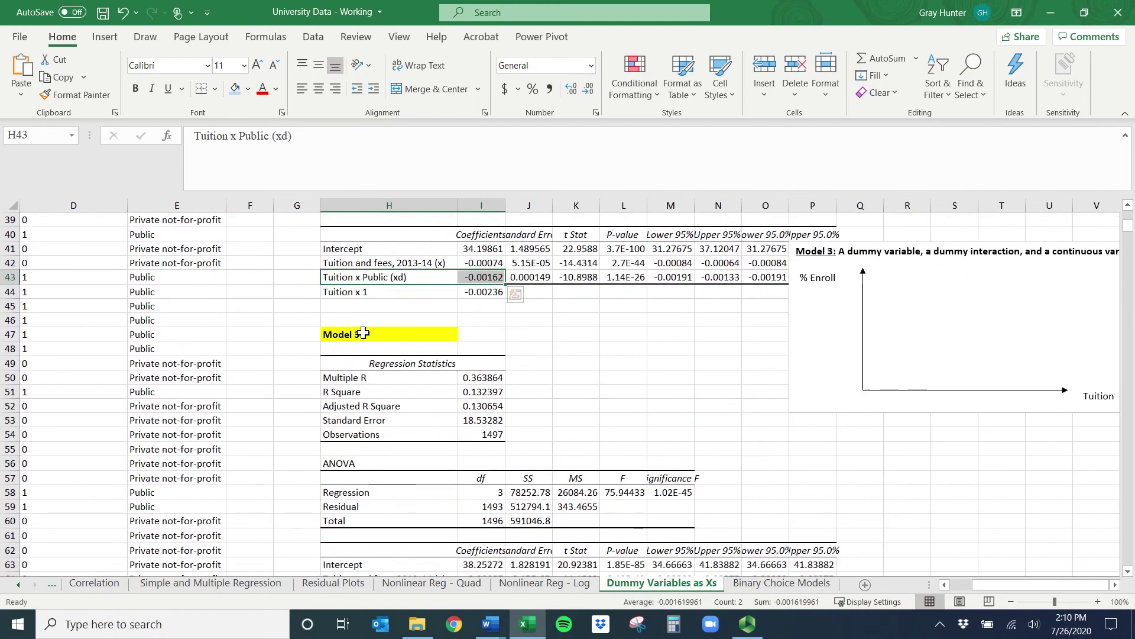
pyautogui.click(363, 334)
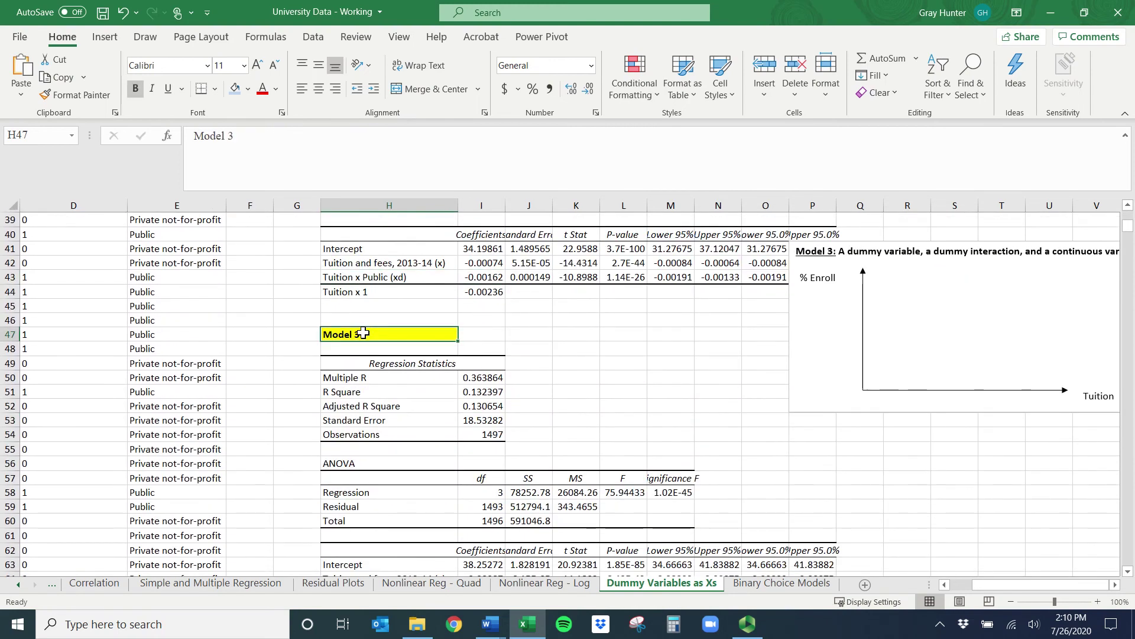
pyautogui.scroll(-3, 363, 333)
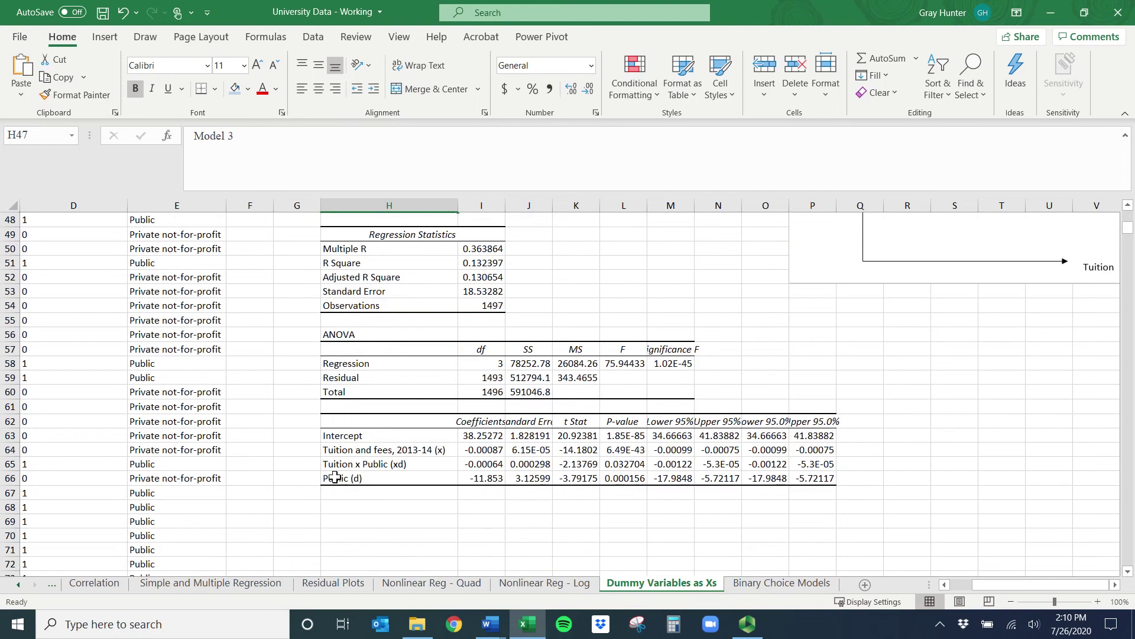
pyautogui.moveTo(339, 477); pyautogui.dragTo(481, 478)
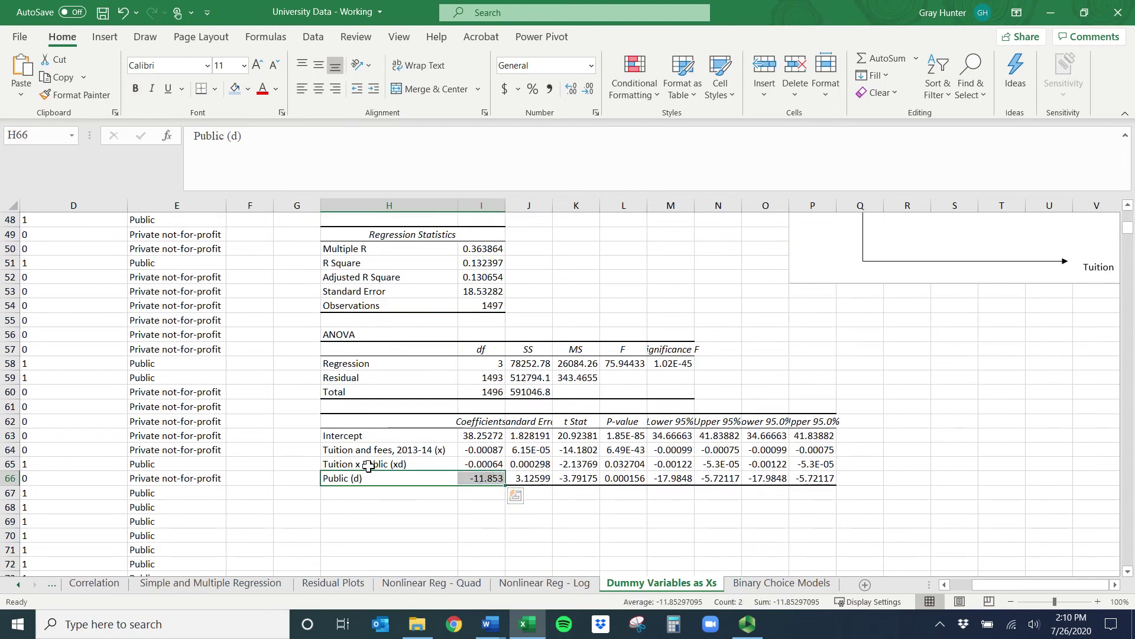
pyautogui.moveTo(368, 465); pyautogui.dragTo(482, 465)
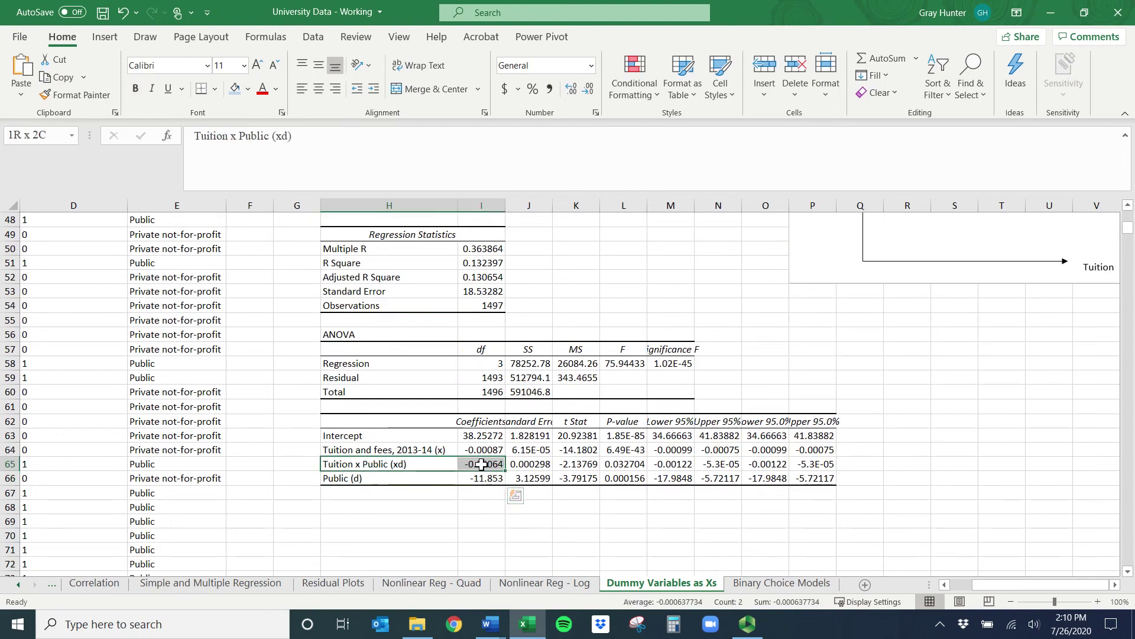
pyautogui.click(382, 505)
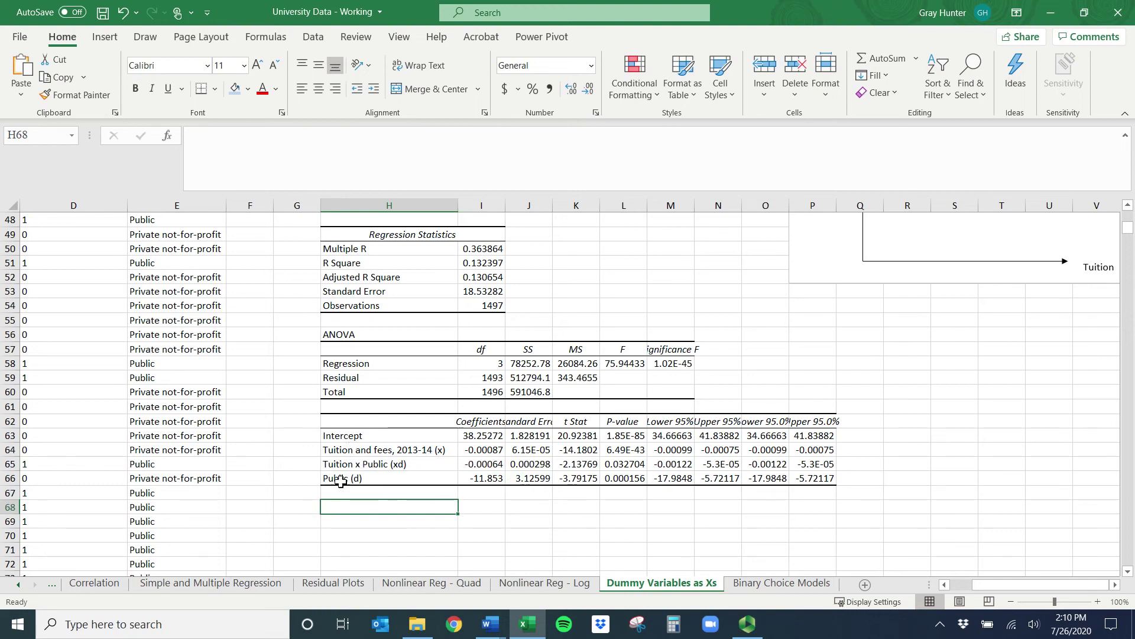
pyautogui.moveTo(330, 464); pyautogui.dragTo(816, 478)
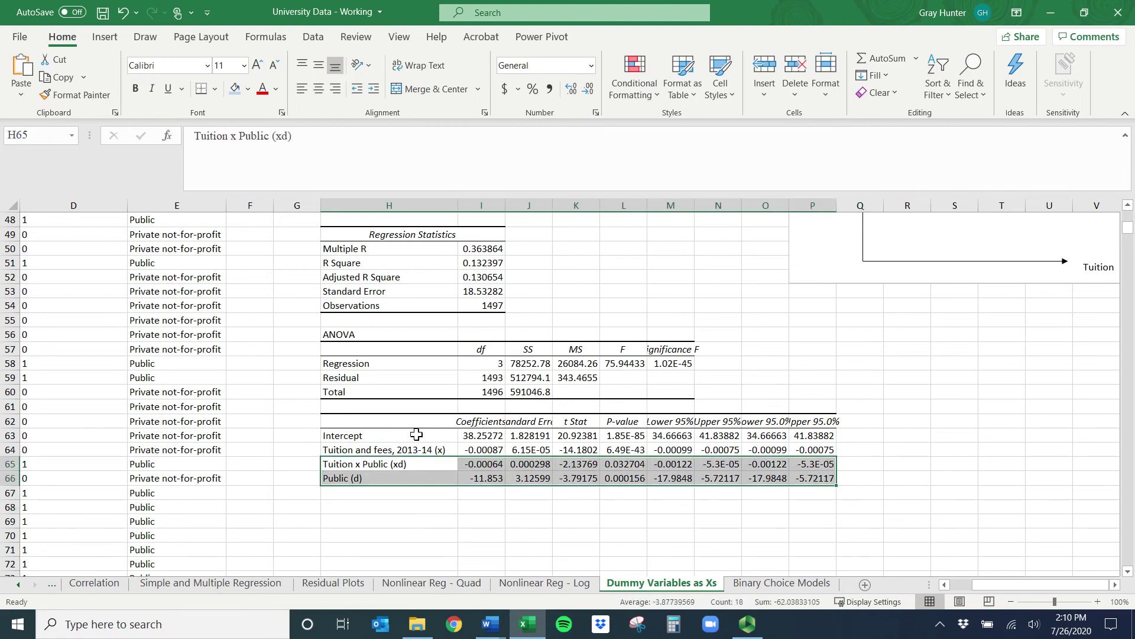
# Fill Model 3's Intercept and Tuition and fees labels and coefficients, H63:I64, with light blue.
pyautogui.moveTo(417, 434); pyautogui.dragTo(482, 449)
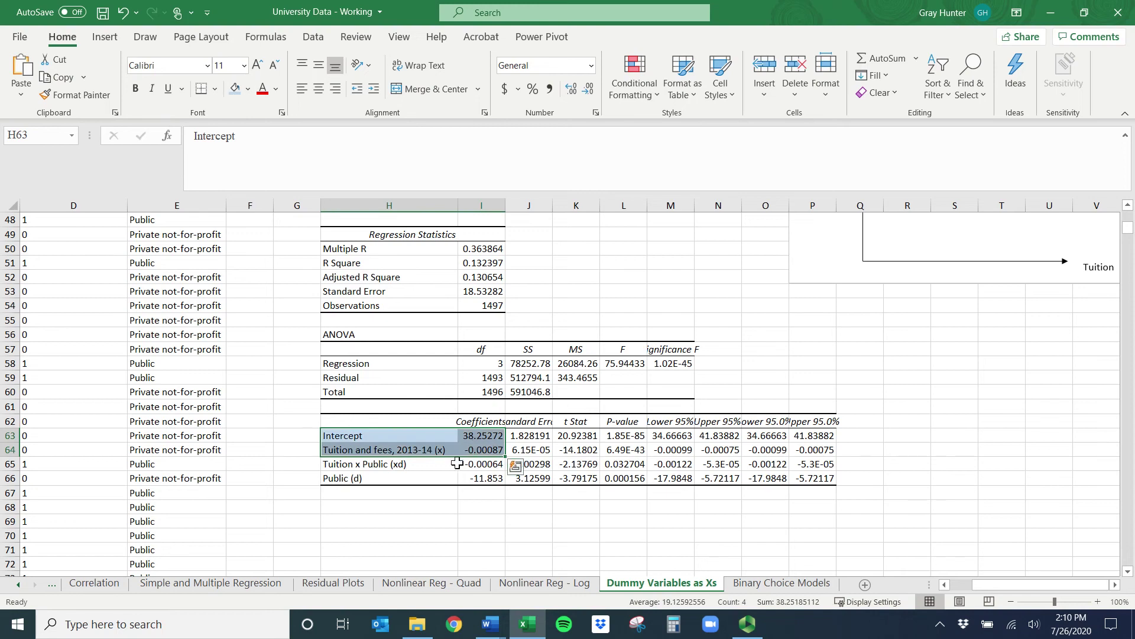
pyautogui.moveTo(349, 459); pyautogui.dragTo(355, 476)
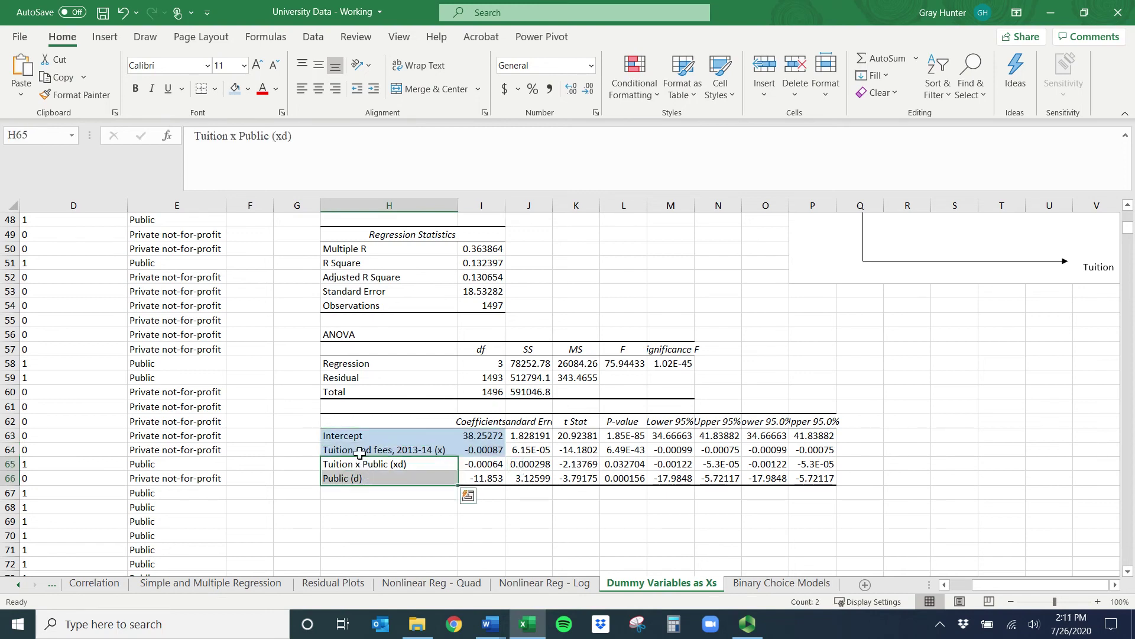
pyautogui.moveTo(355, 436); pyautogui.dragTo(467, 447)
# Copy the blue Private arrow and its label from the Model 2 graph onto the Model 3 graph, starting at the vertical axis.
pyautogui.scroll(3, 481, 528)
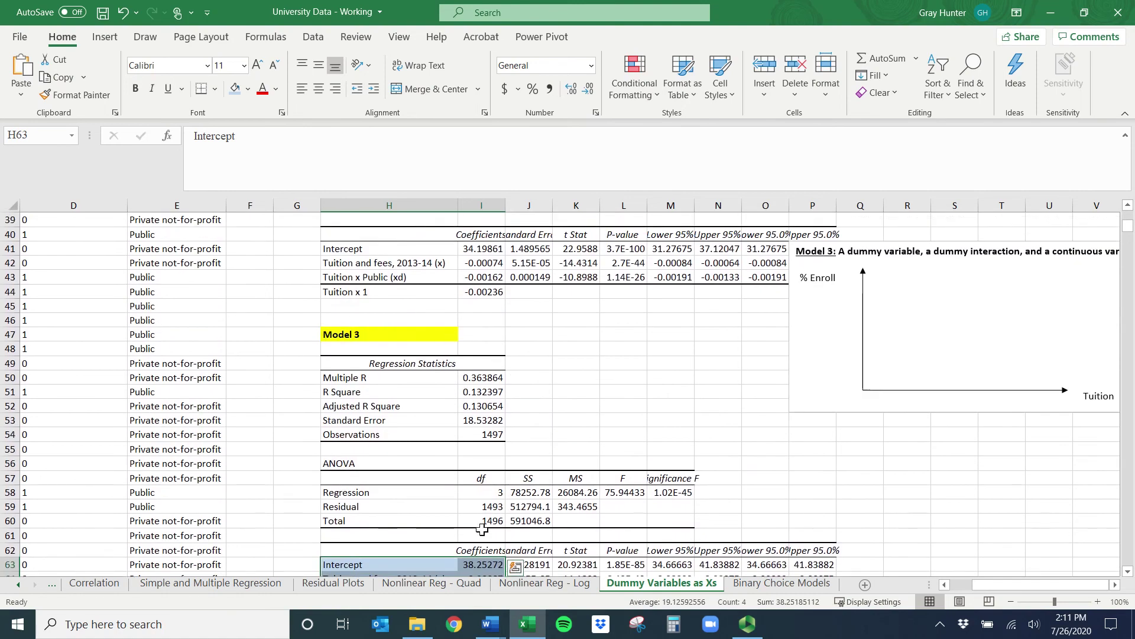
pyautogui.scroll(-3, 482, 528)
pyautogui.scroll(9, 650, 517)
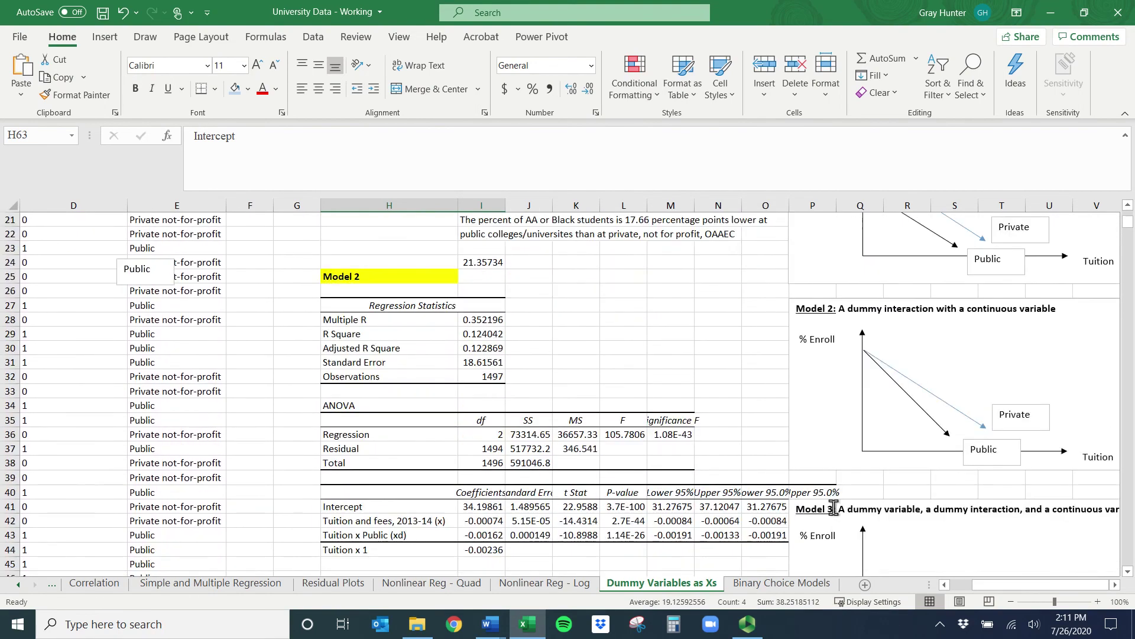
pyautogui.click(933, 394)
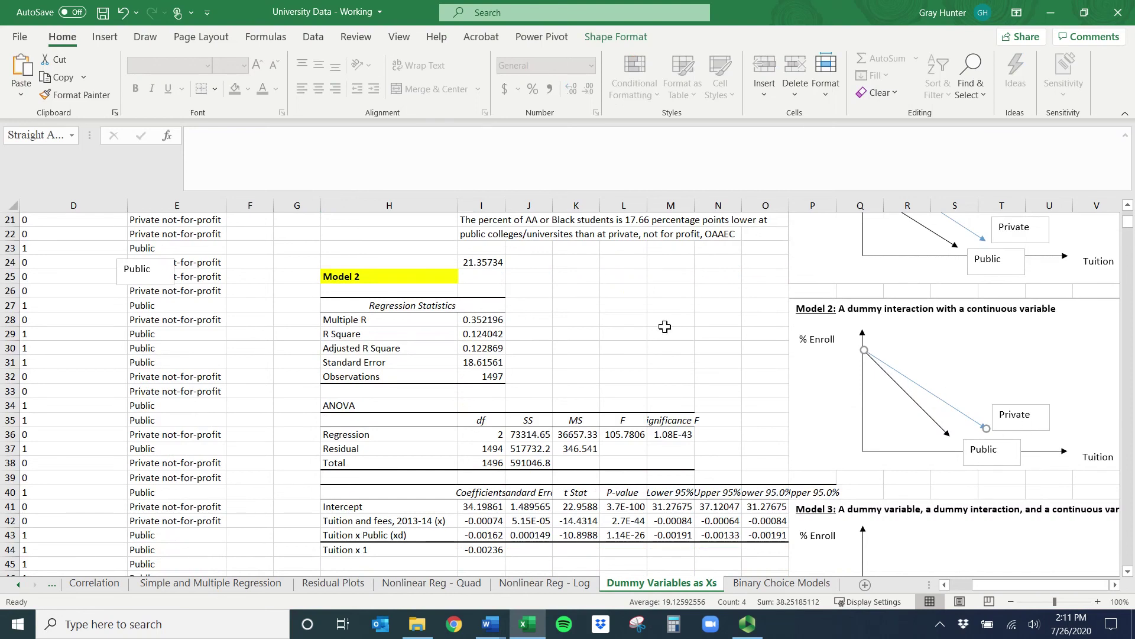
pyautogui.scroll(-3, 1009, 424)
pyautogui.click(1017, 301)
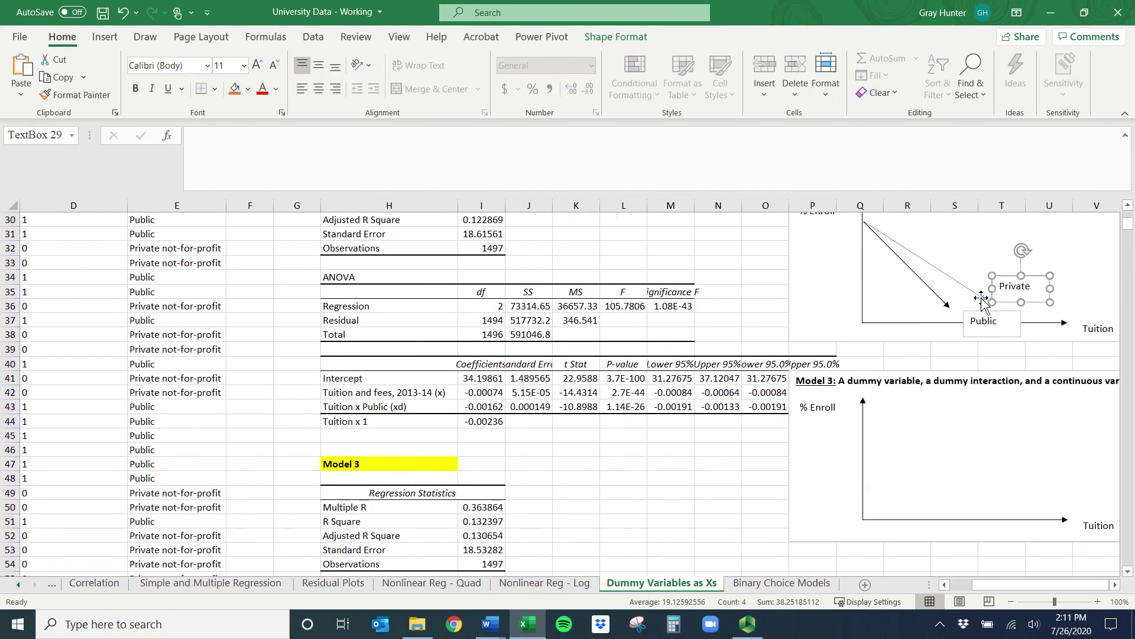
pyautogui.click(251, 423)
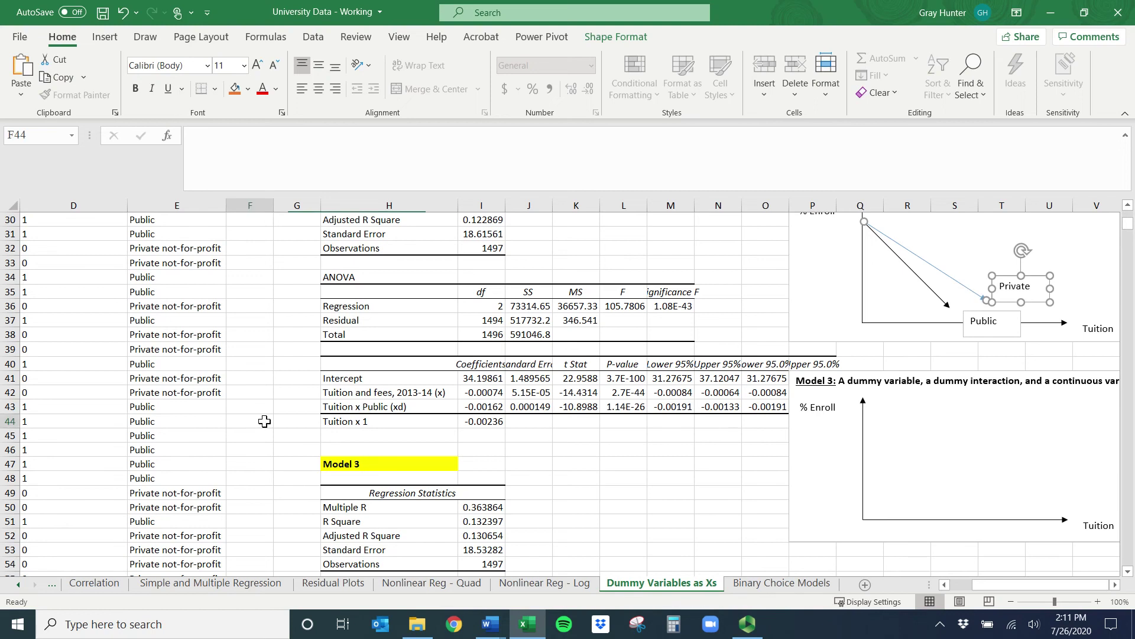
pyautogui.click(916, 448)
pyautogui.hotkey('ctrl', 'v')
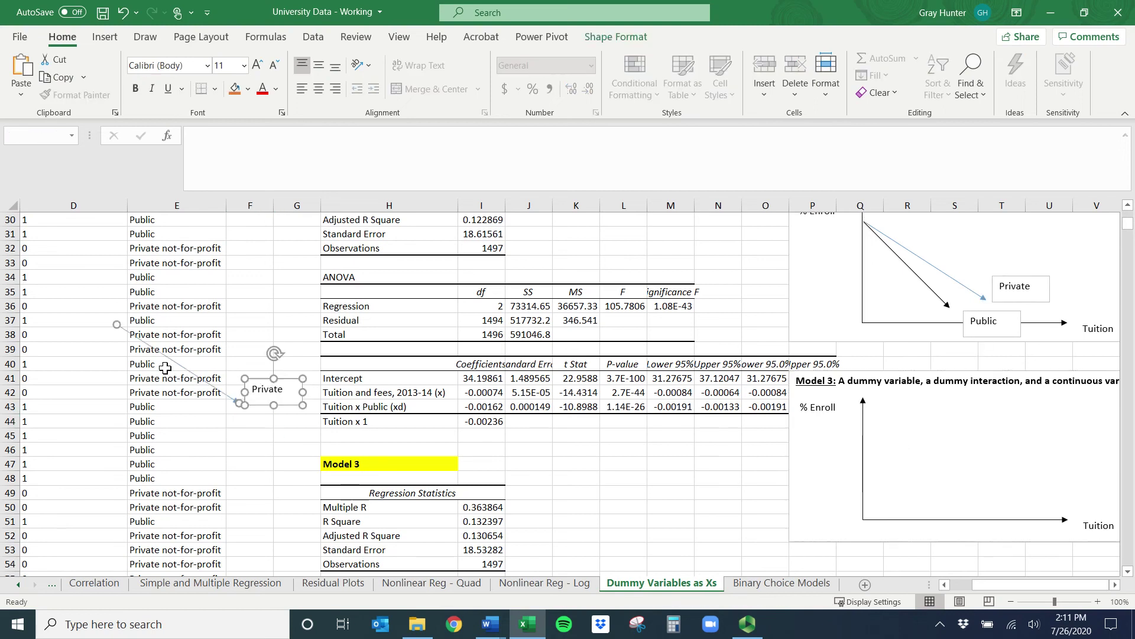
pyautogui.moveTo(169, 369); pyautogui.dragTo(922, 453)
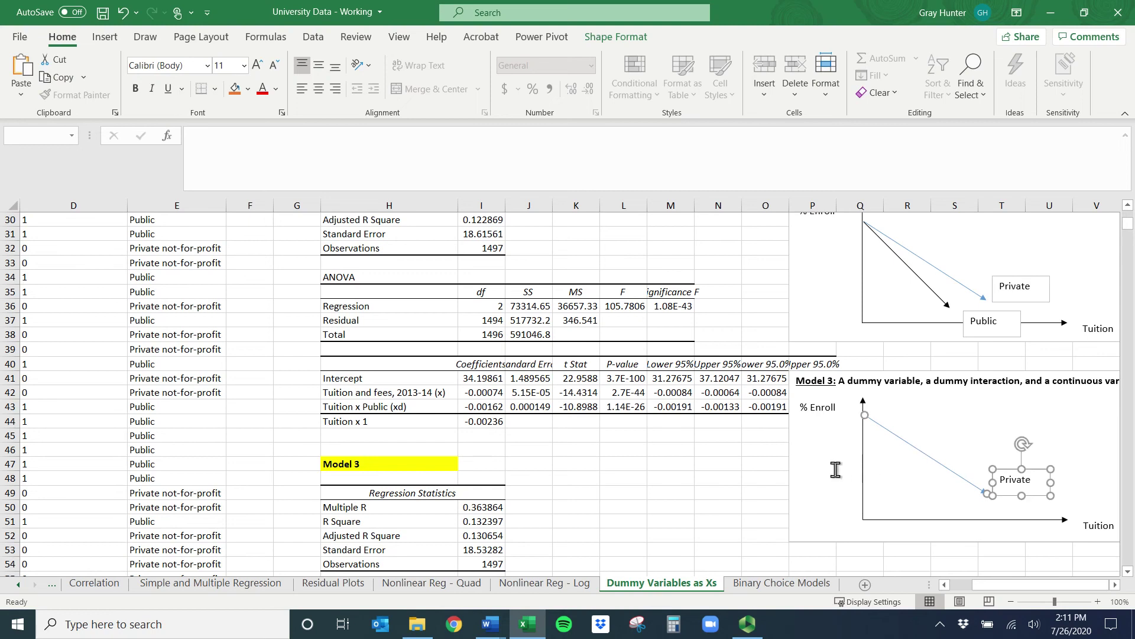
# Label cells H68 and H69 below Model 3's coefficients "New intercept" and "New Slope".
pyautogui.scroll(-9, 561, 454)
pyautogui.click(387, 380)
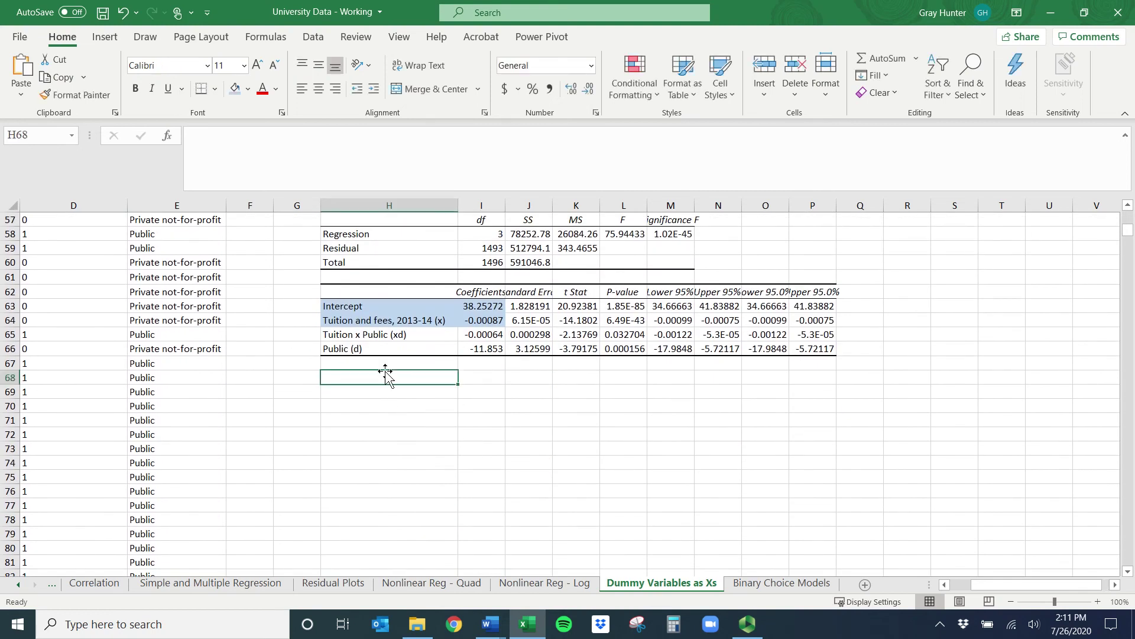
pyautogui.write('New intercept')
pyautogui.press('Return')
pyautogui.write('New Slo')
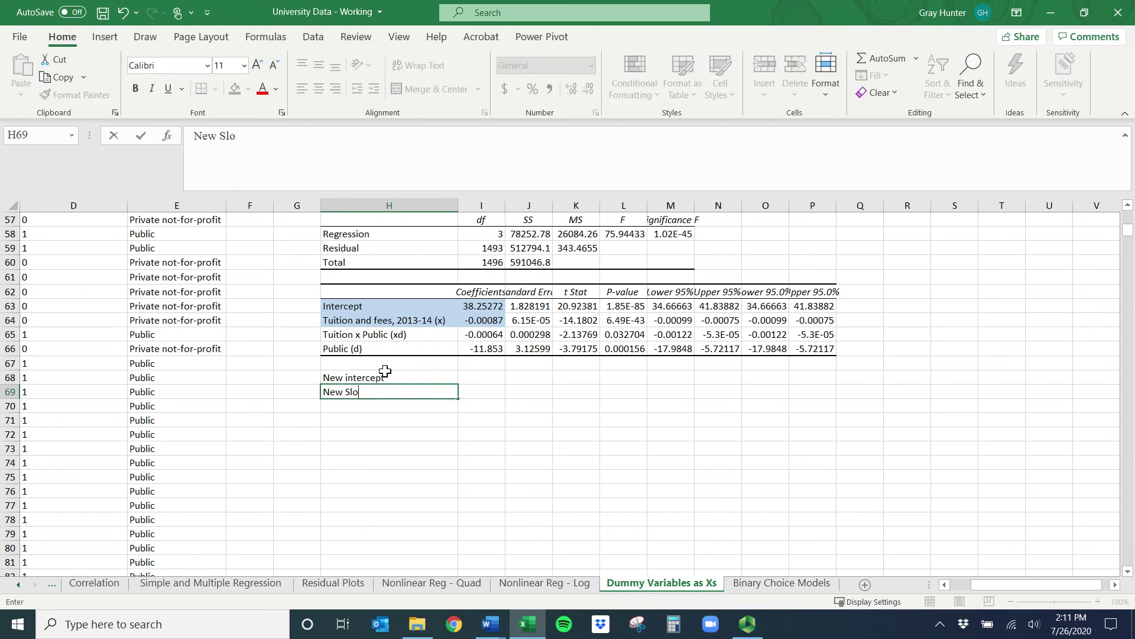
pyautogui.write('pe')
pyautogui.press('Return')
pyautogui.press('Up')
pyautogui.press('Left')
pyautogui.press('Up')
pyautogui.press('Down')
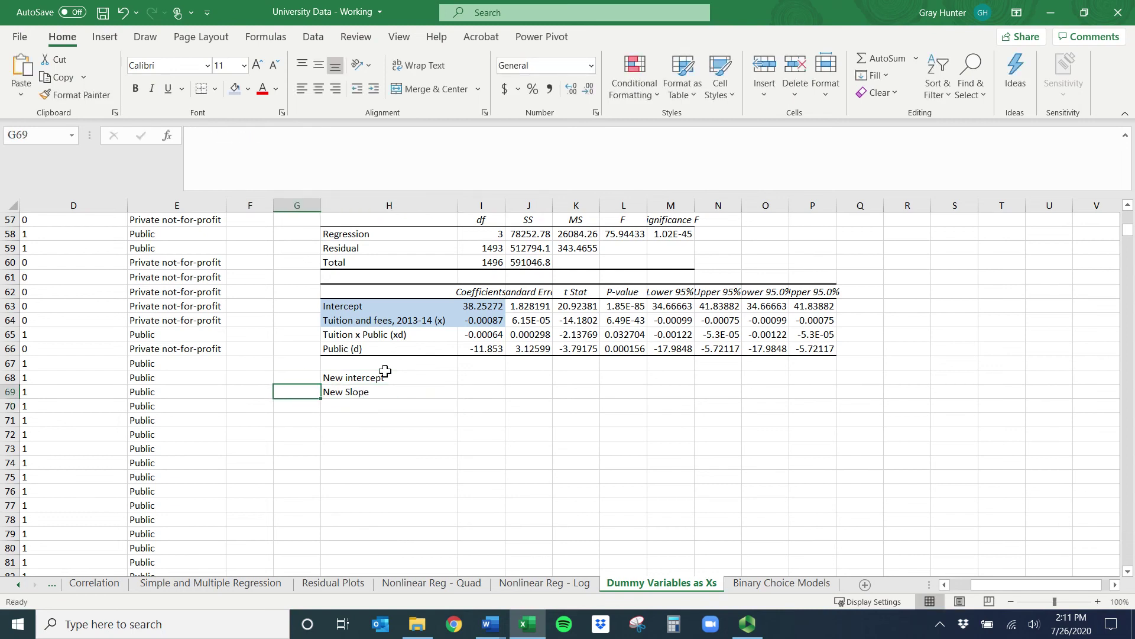
# Calculate the new intercept in I68 by adding the Public (d) coefficient to the intercept, =I63+I66.
pyautogui.click(498, 349)
pyautogui.click(330, 350)
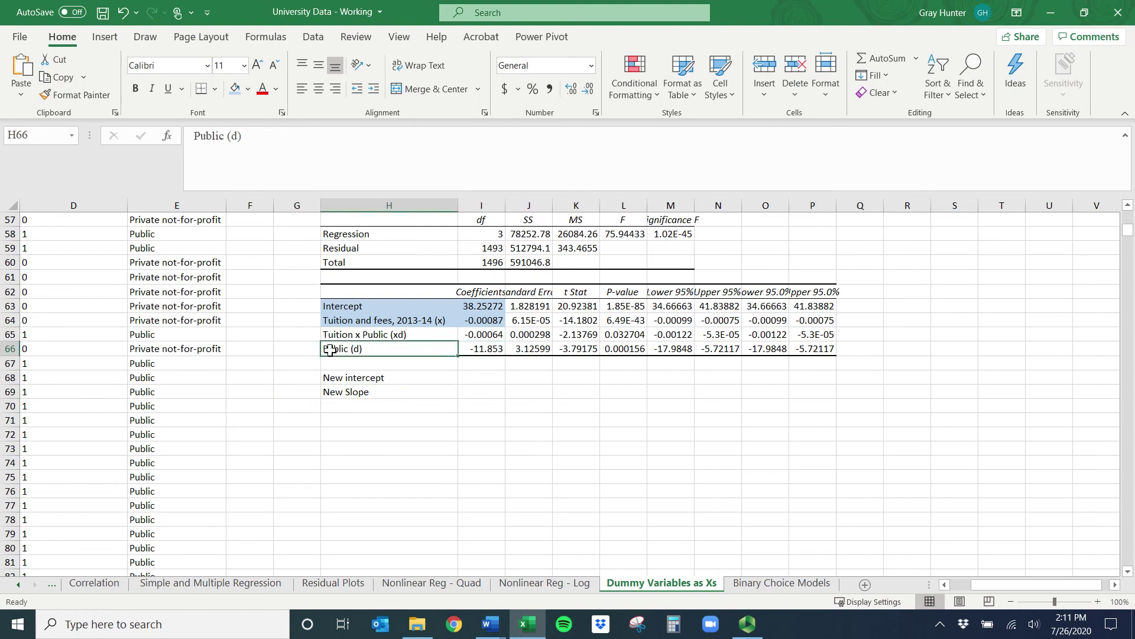
pyautogui.click(480, 346)
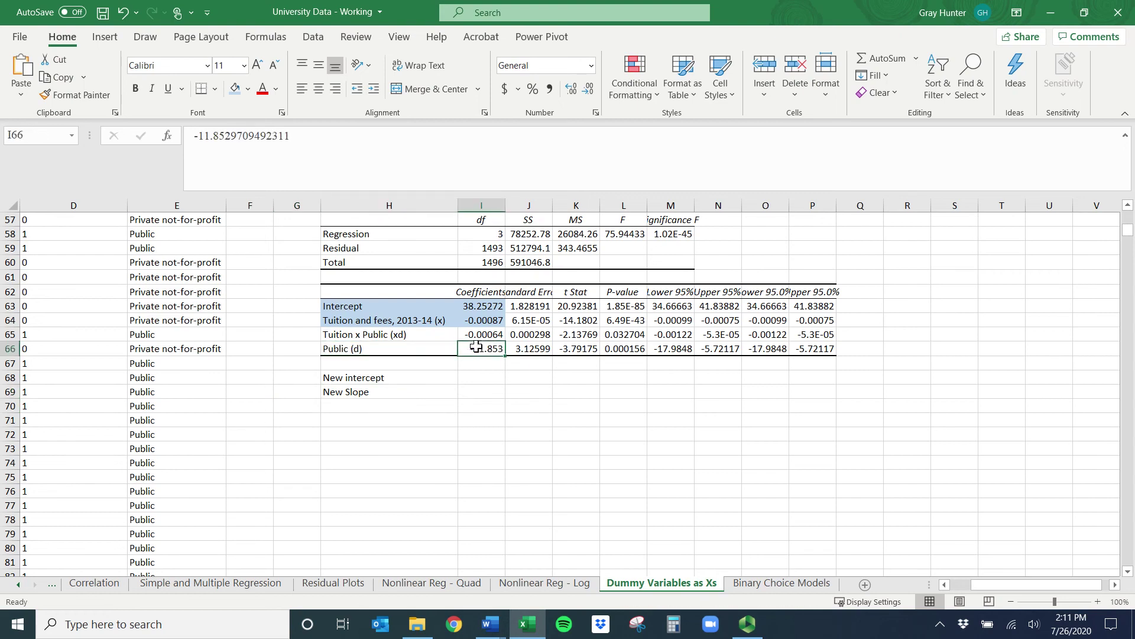
pyautogui.click(476, 377)
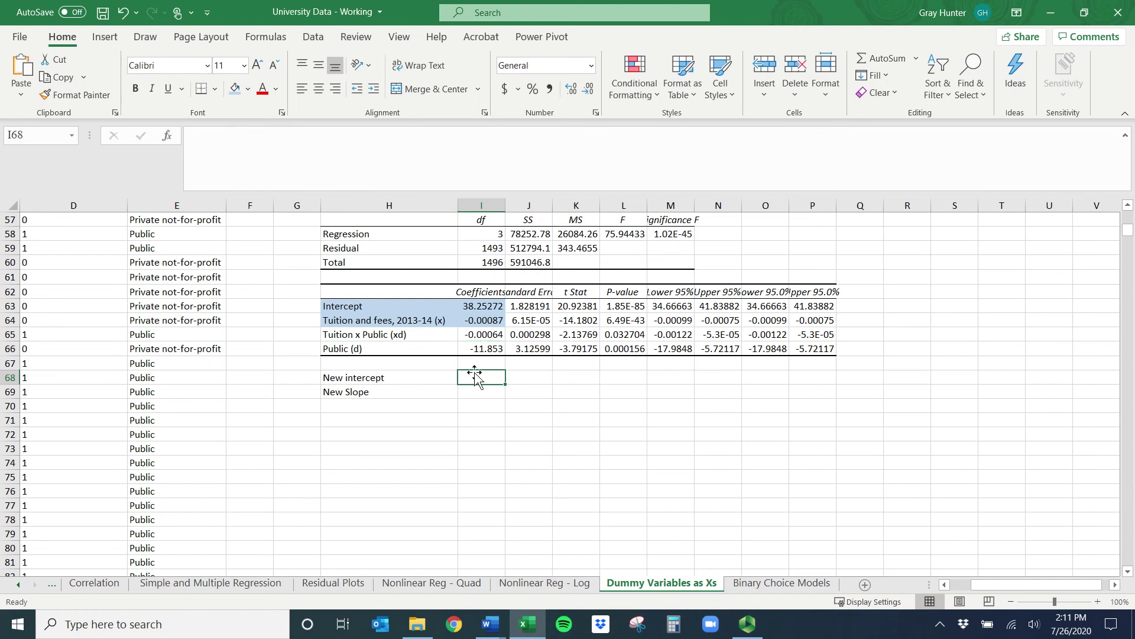
pyautogui.write('=')
pyautogui.click(498, 305)
pyautogui.write('+')
pyautogui.click(482, 351)
pyautogui.press('Return')
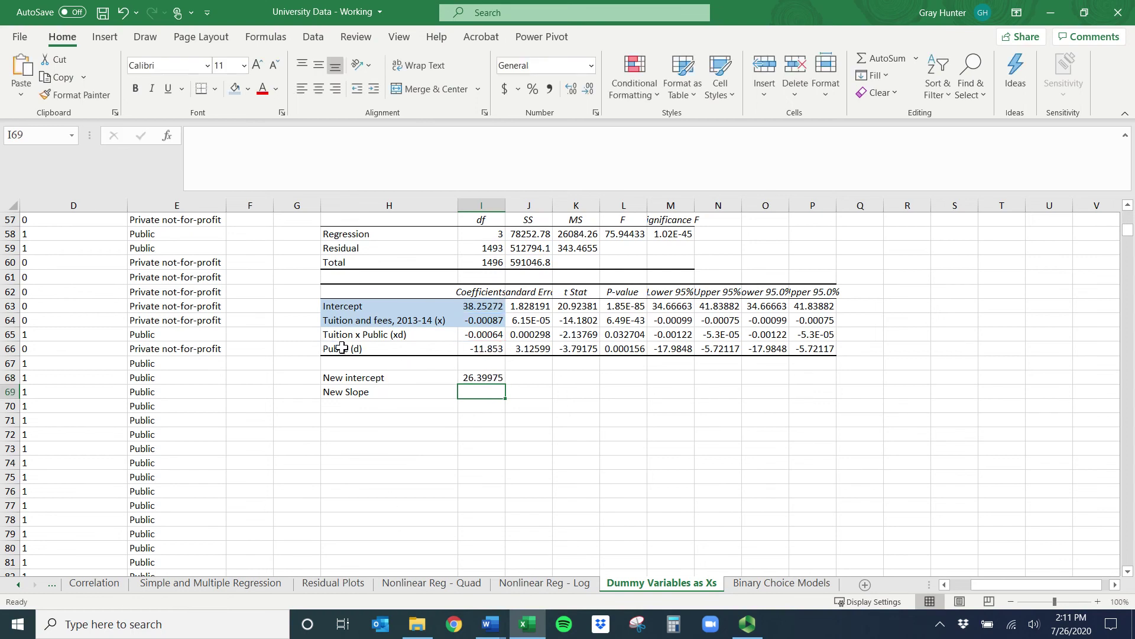
# Calculate the new slope in I69 by adding the Tuition x Public (xd) coefficient to the tuition coefficient, =I64+I65.
pyautogui.moveTo(352, 335); pyautogui.dragTo(480, 334)
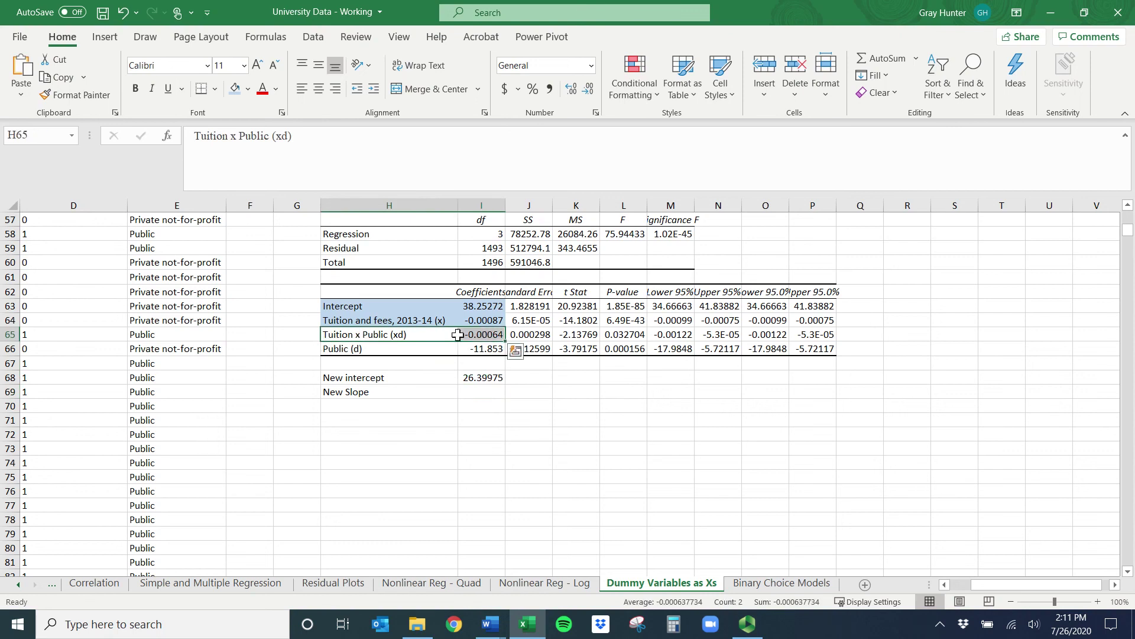
pyautogui.click(482, 334)
pyautogui.click(478, 393)
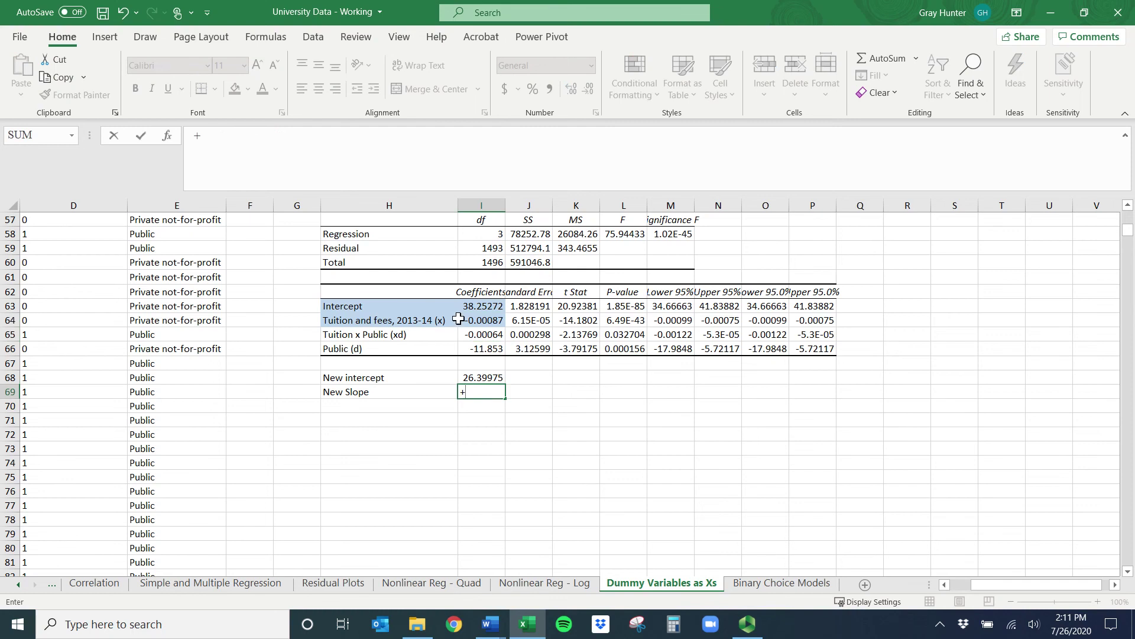
pyautogui.press('BackSpace')
pyautogui.write('=')
pyautogui.click(480, 320)
pyautogui.write('*')
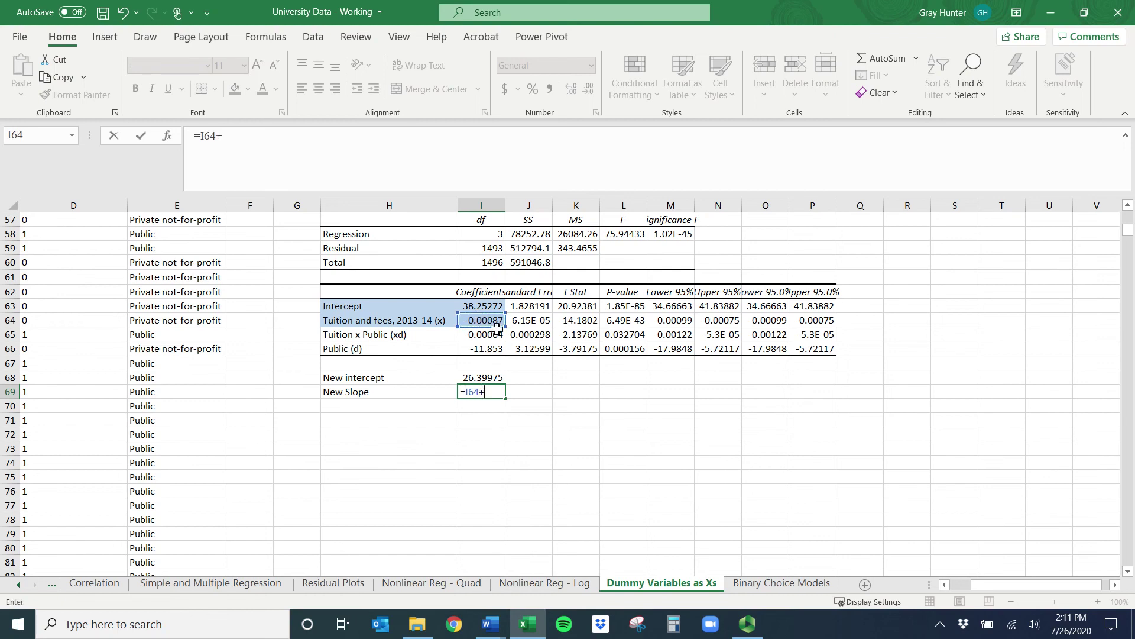
pyautogui.click(492, 334)
pyautogui.press('Return')
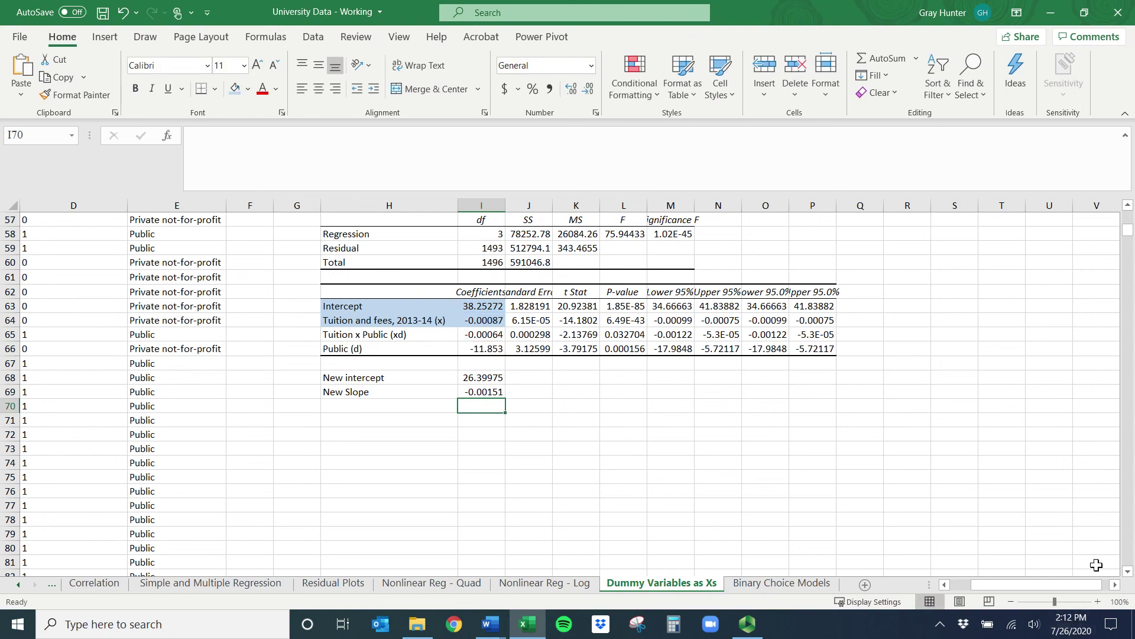
# Draw a steeper black arrow on the Model 3 graph, about 0.93" high and 0.46" wide, starting on the vertical axis below the Private line.
pyautogui.click(484, 378)
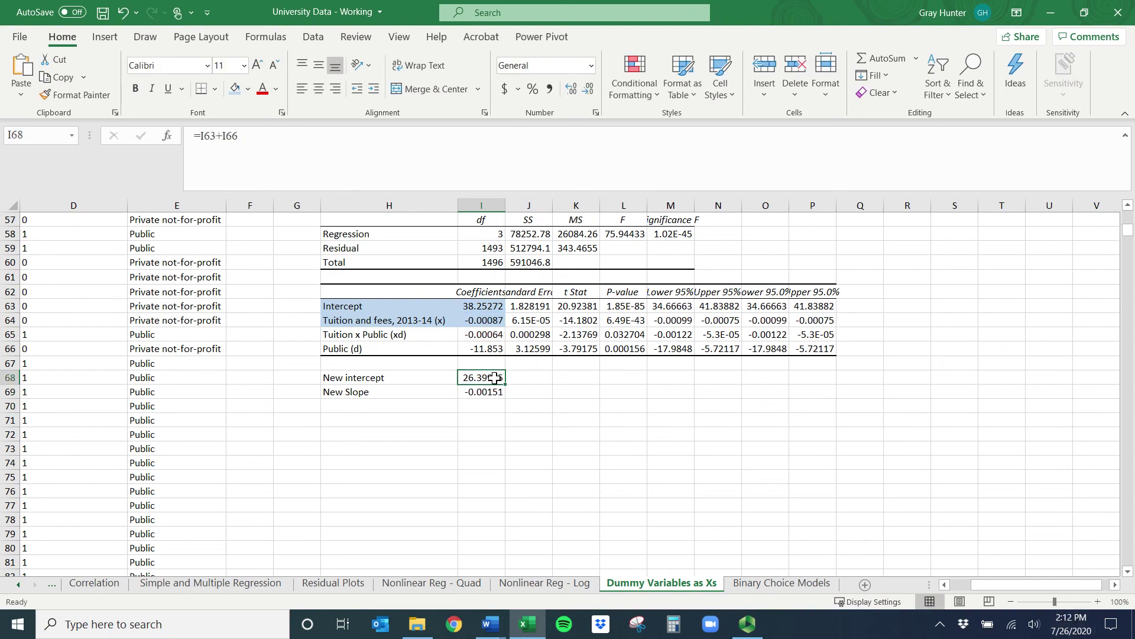
pyautogui.scroll(3, 507, 407)
pyautogui.scroll(3, 647, 440)
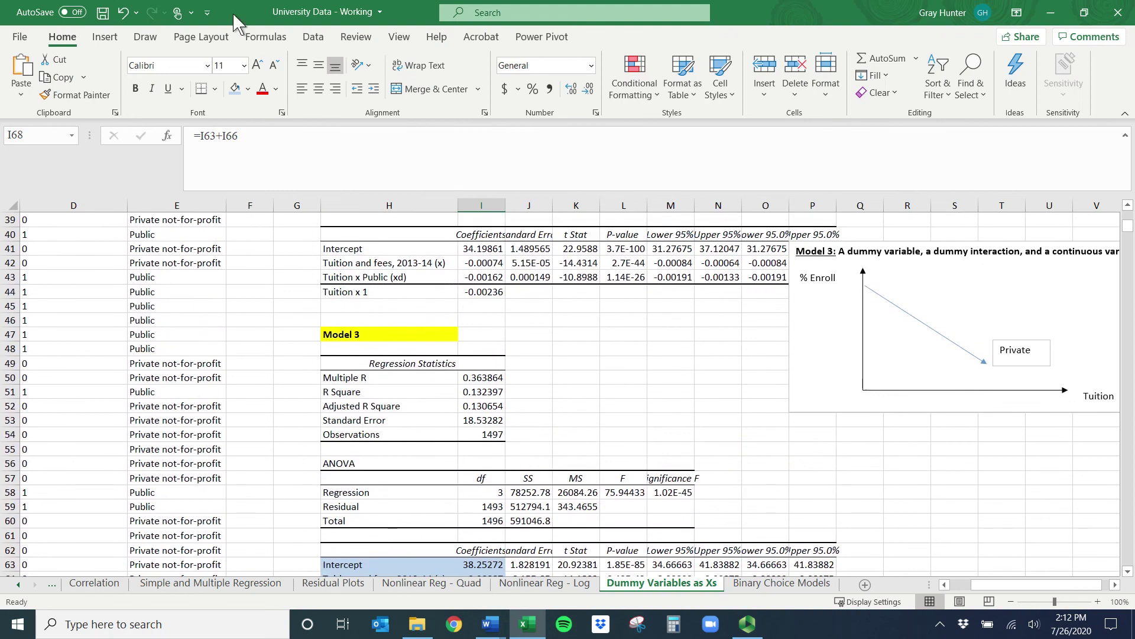
pyautogui.click(104, 38)
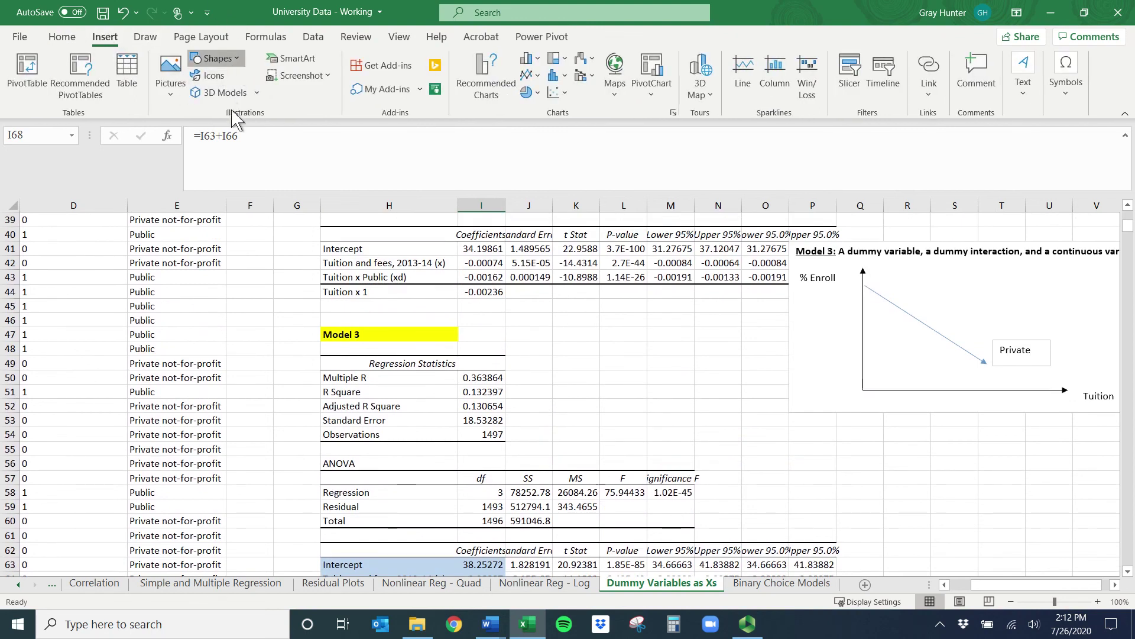
pyautogui.click(217, 59)
pyautogui.click(216, 176)
pyautogui.click(870, 304)
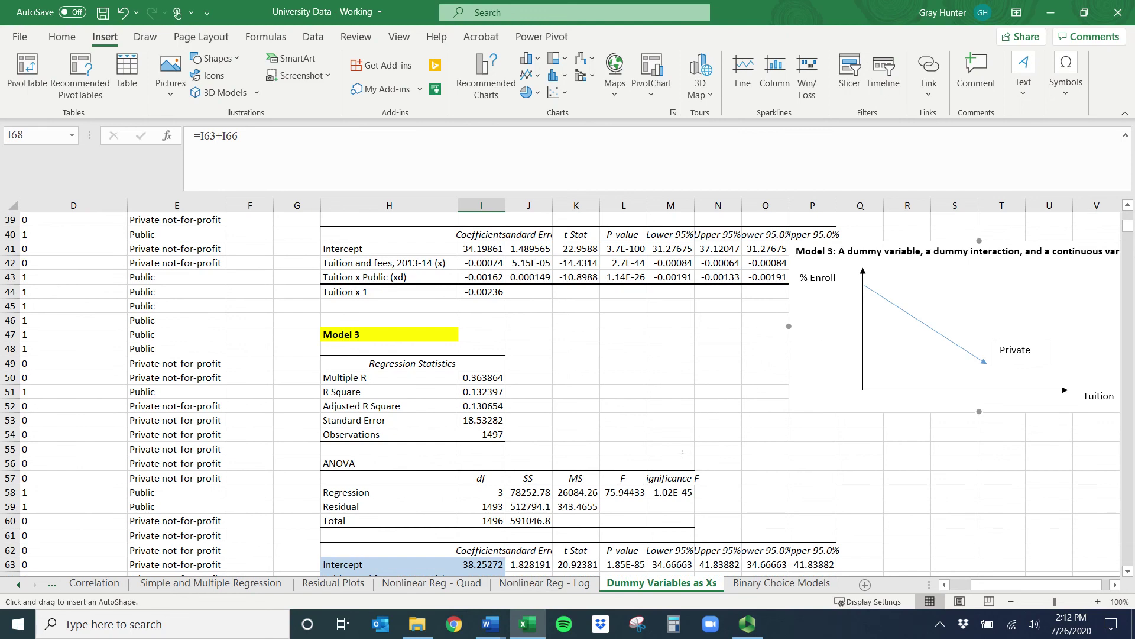
pyautogui.scroll(-6, 683, 453)
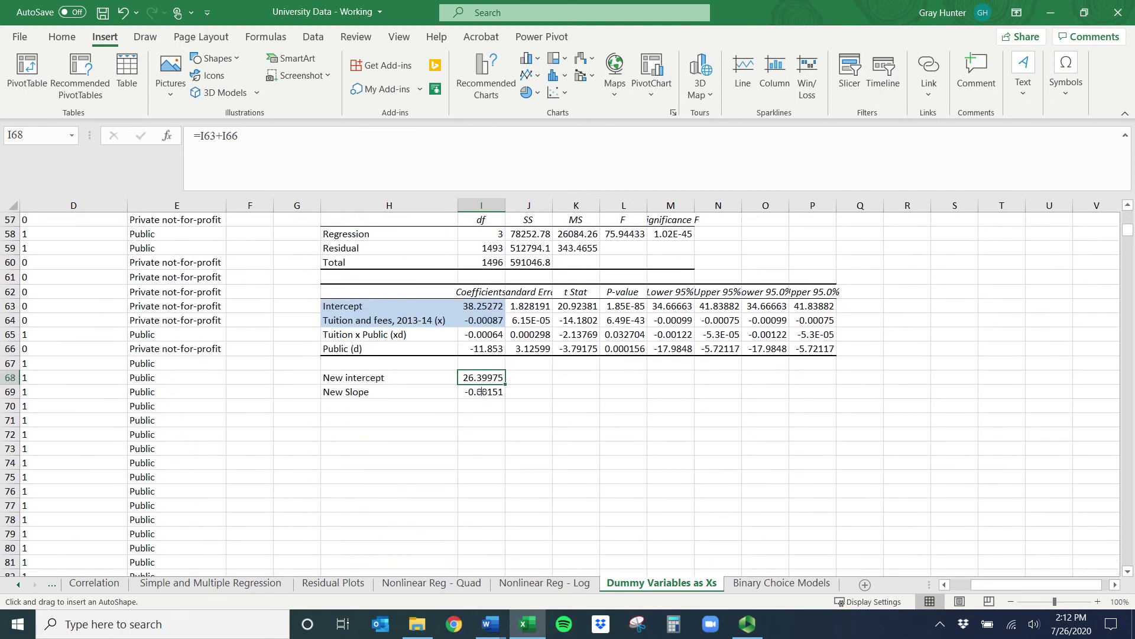
pyautogui.scroll(6, 563, 459)
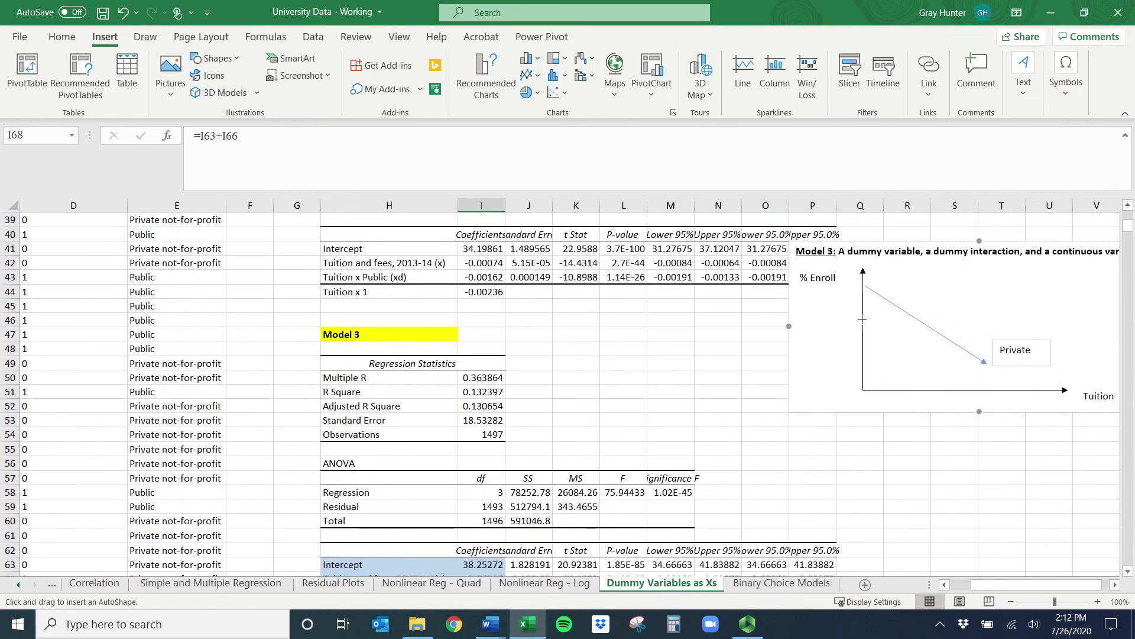
pyautogui.moveTo(863, 320)
pyautogui.mouseDown()
pyautogui.moveTo(880, 383)
pyautogui.moveTo(895, 386)
pyautogui.mouseUp()
pyautogui.click(212, 74)
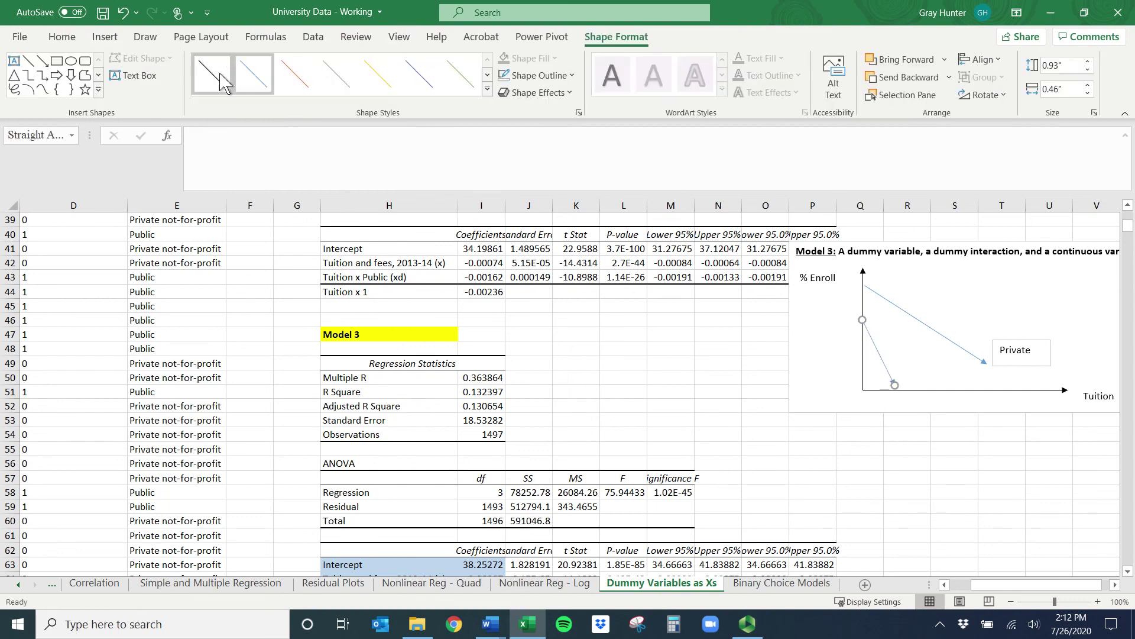
# Duplicate the Private label on the Model 3 graph, place it beside the black arrow's tip and change its text to "Public".
pyautogui.click(1024, 344)
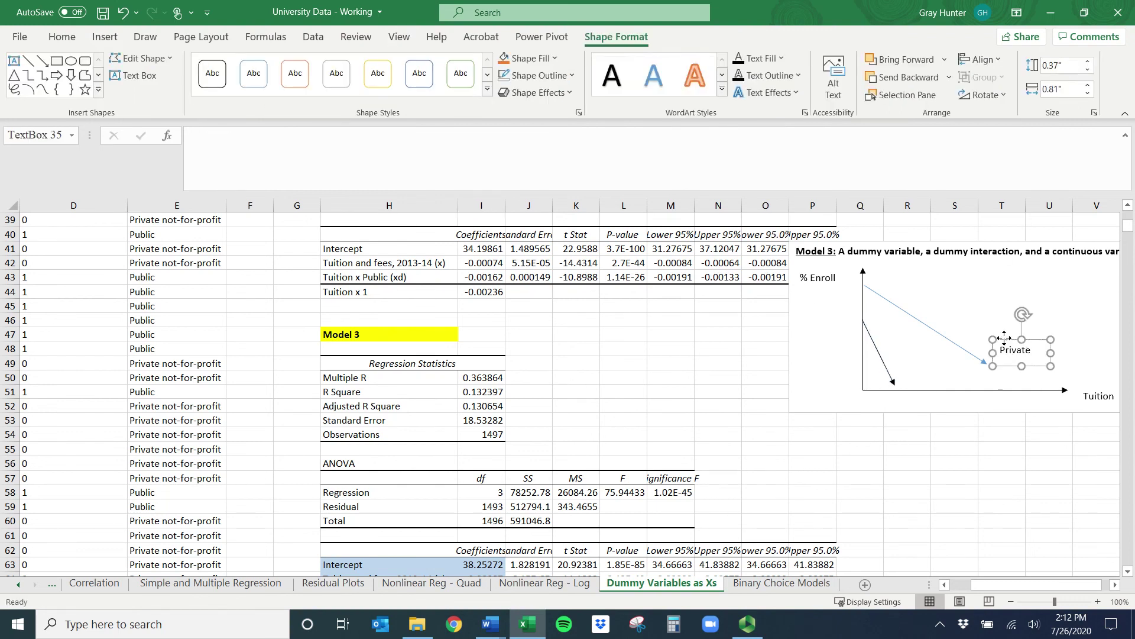
pyautogui.hotkey('ctrl', 'd')
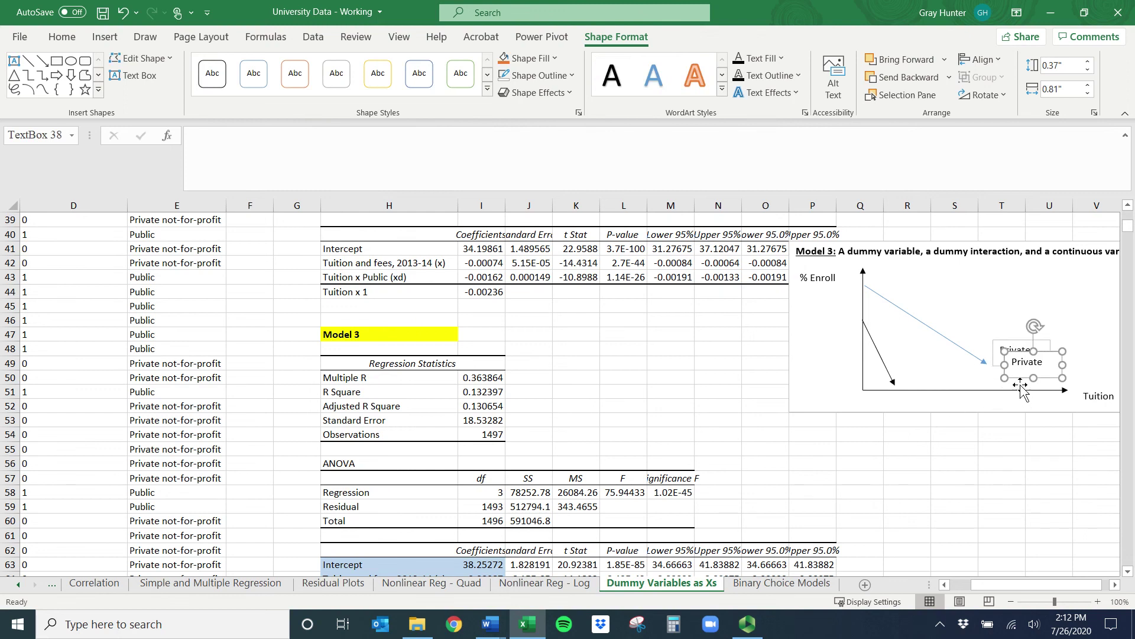
pyautogui.moveTo(1018, 376); pyautogui.dragTo(919, 394)
pyautogui.doubleClick(940, 380)
pyautogui.write('Public')
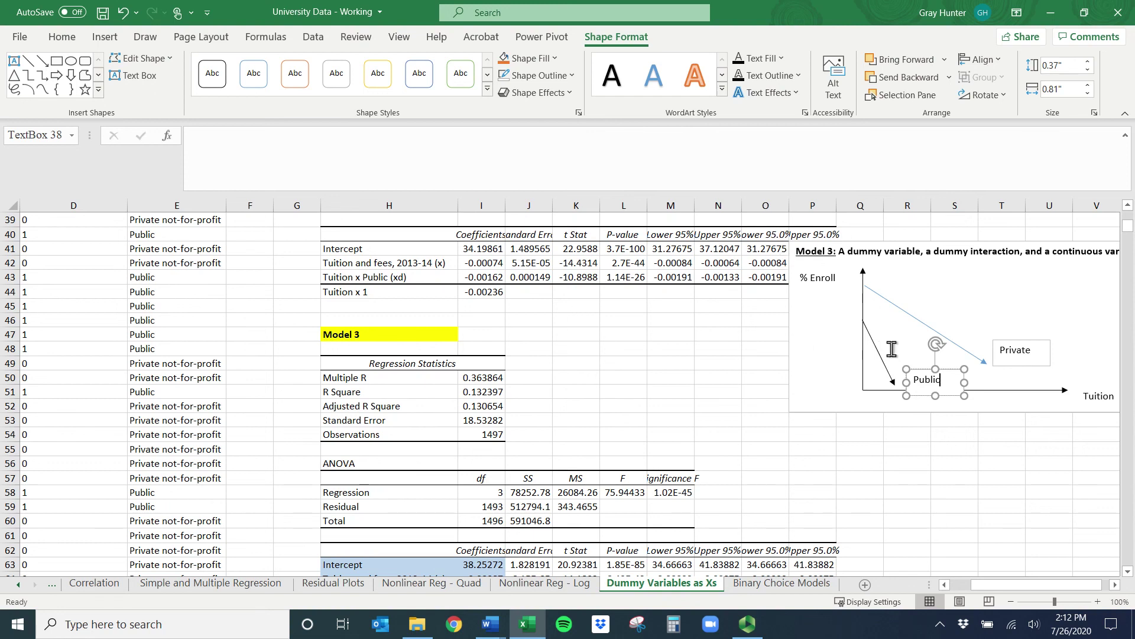
# Examine Model 1's Adjusted R Square in the regression statistics as the basis for comparing the three models.
pyautogui.scroll(6, 890, 355)
pyautogui.scroll(3, 894, 362)
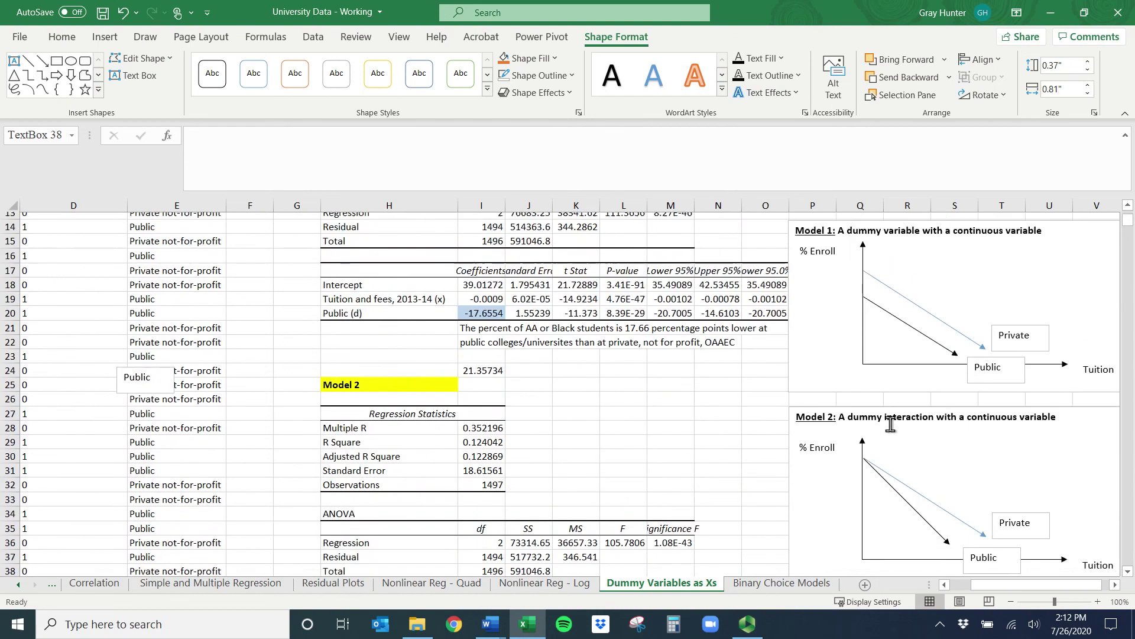
pyautogui.scroll(3, 970, 372)
pyautogui.scroll(2, 927, 391)
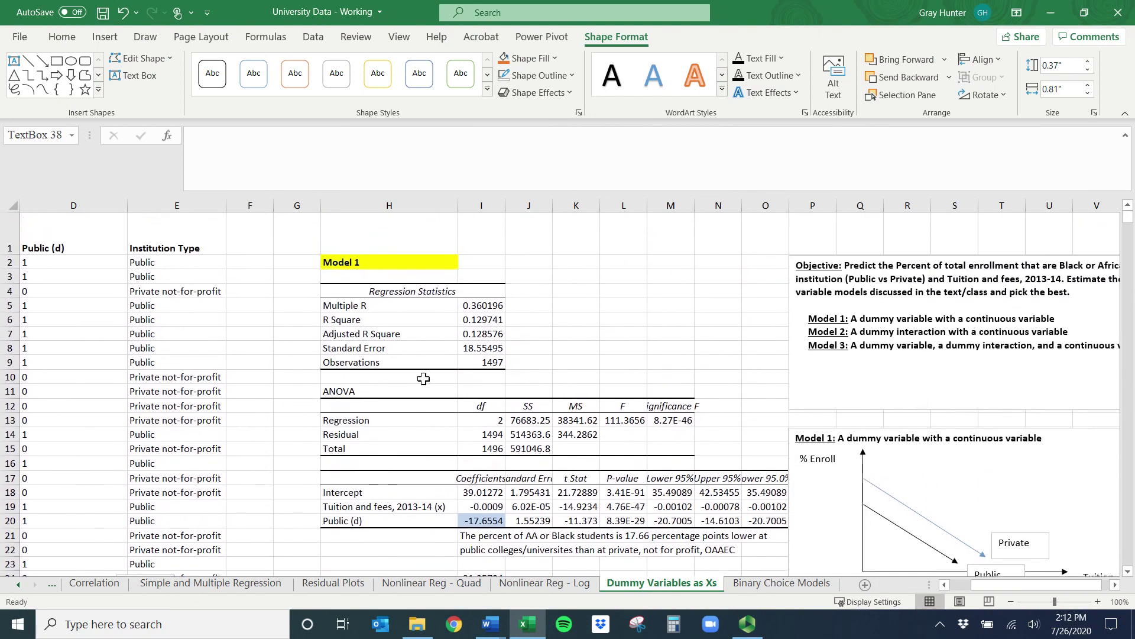
pyautogui.moveTo(369, 335); pyautogui.dragTo(481, 335)
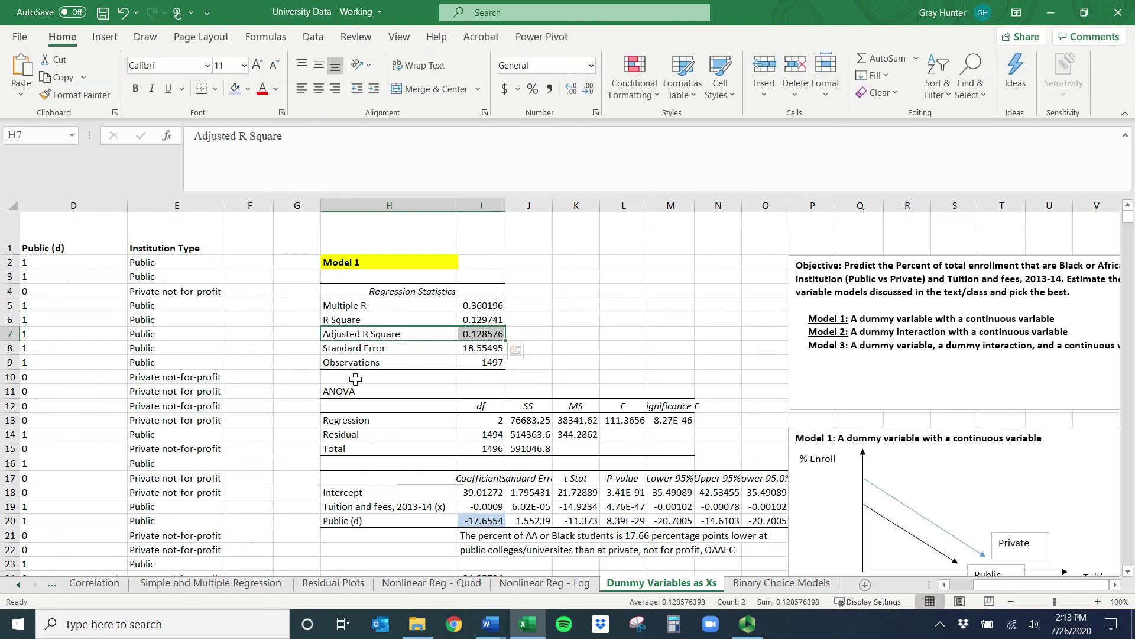
pyautogui.scroll(-3, 371, 348)
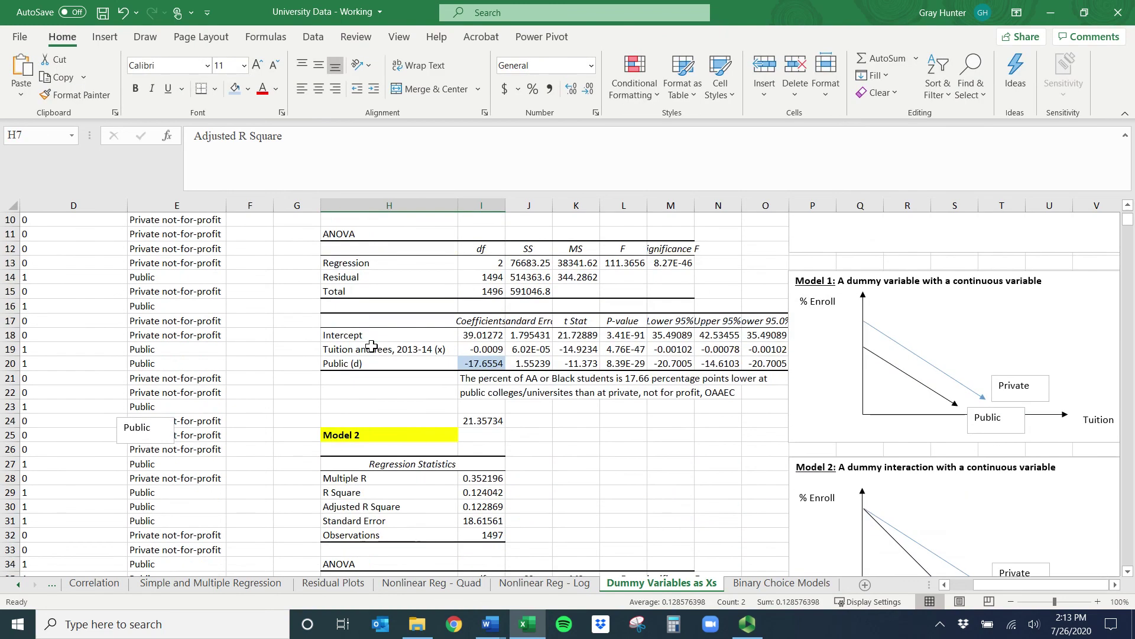
pyautogui.scroll(3, 369, 343)
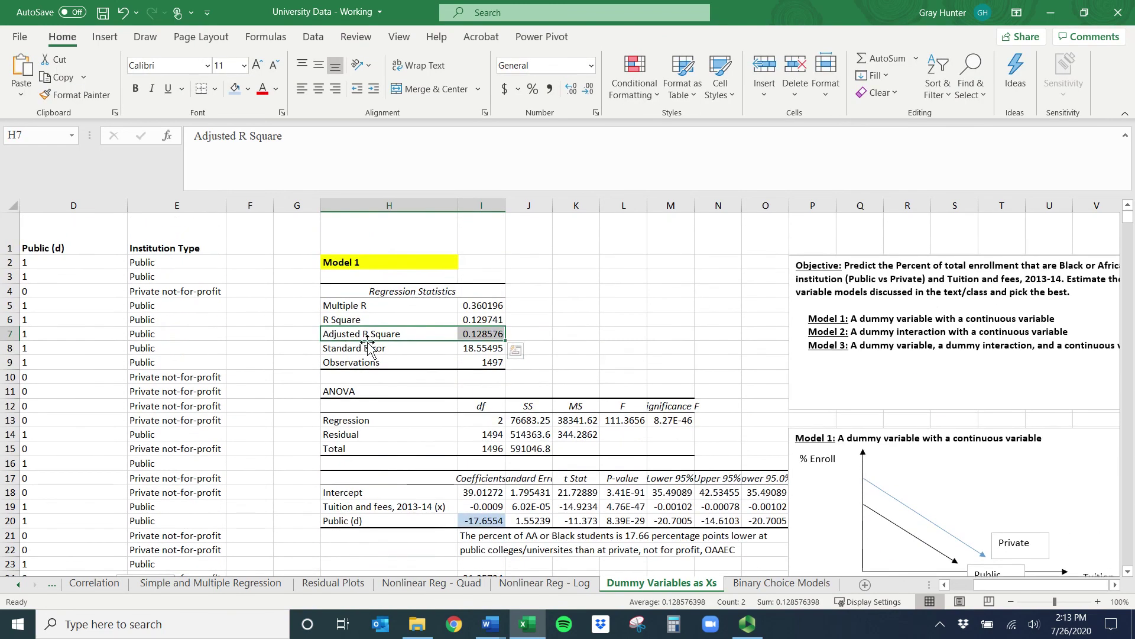
pyautogui.click(478, 335)
# Colour Model 2's Adjusted R Square value in I30 red.
pyautogui.scroll(-9, 441, 353)
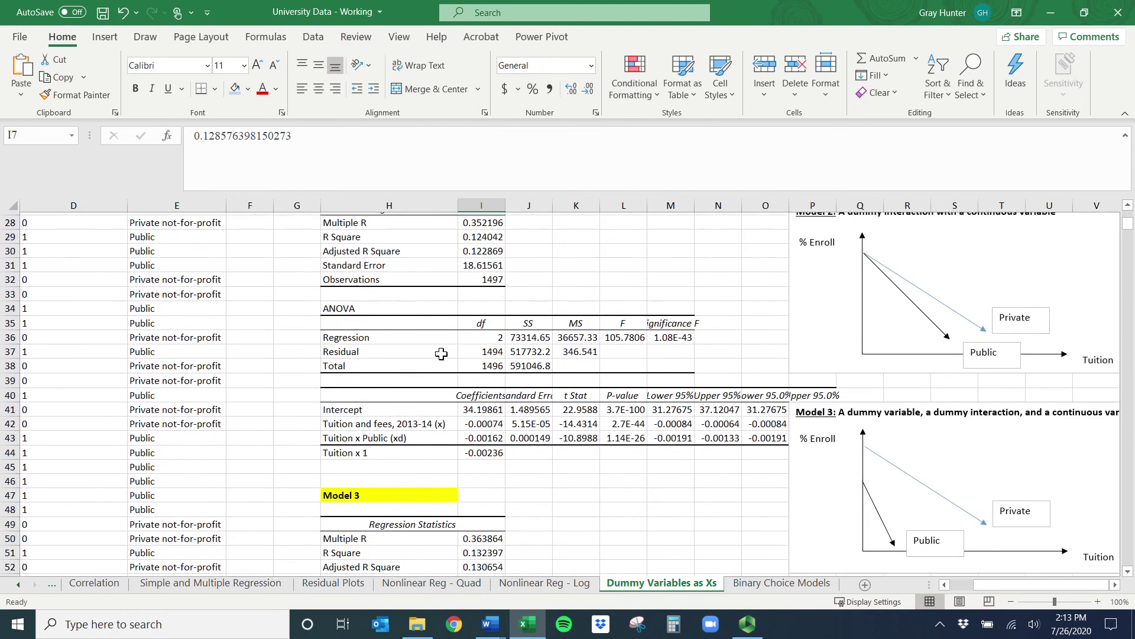
pyautogui.click(473, 249)
pyautogui.click(262, 88)
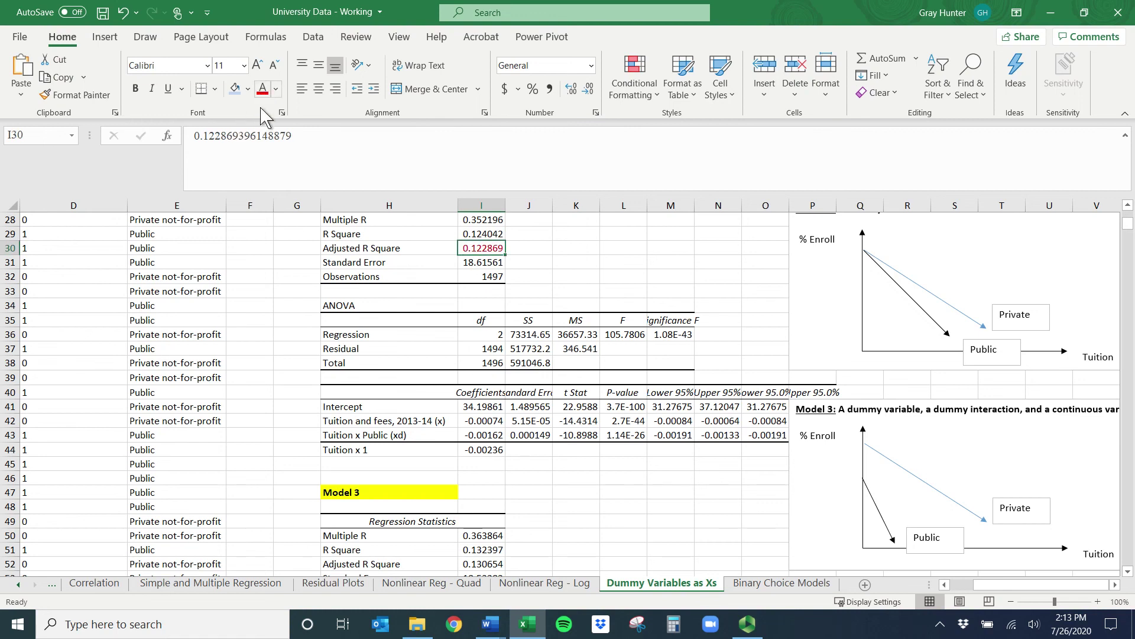
# Compare Model 3's Adjusted R Square with the other models and review its Tuition and fees and Tuition x Public (xd) rows against the graph.
pyautogui.scroll(-6, 485, 320)
pyautogui.click(486, 306)
pyautogui.click(384, 306)
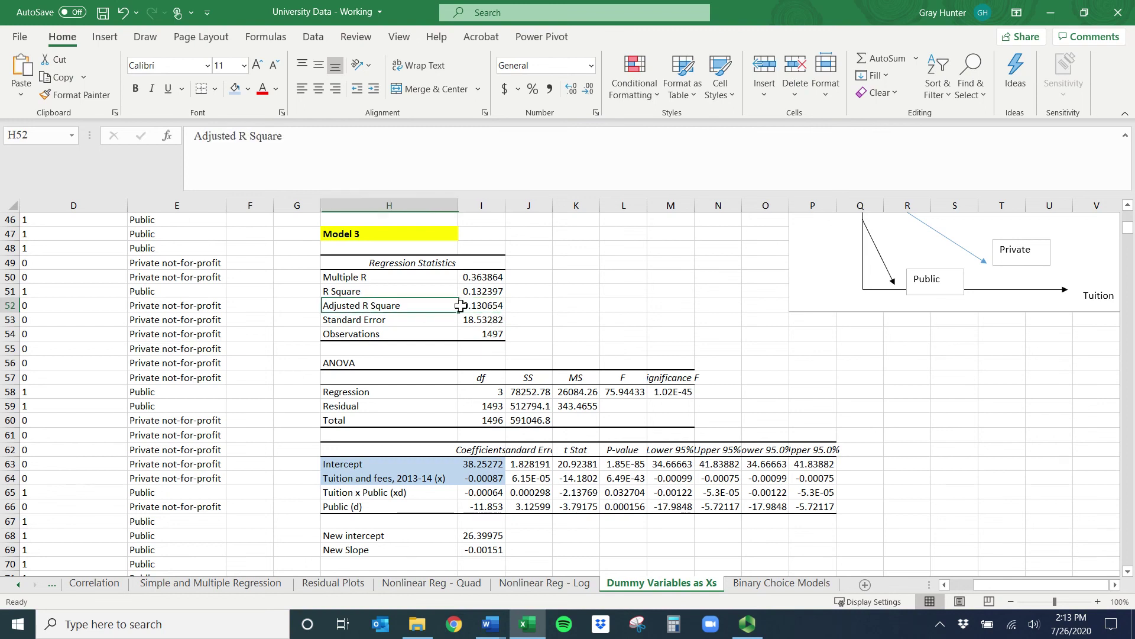
pyautogui.moveTo(385, 306); pyautogui.dragTo(482, 305)
pyautogui.scroll(3, 391, 428)
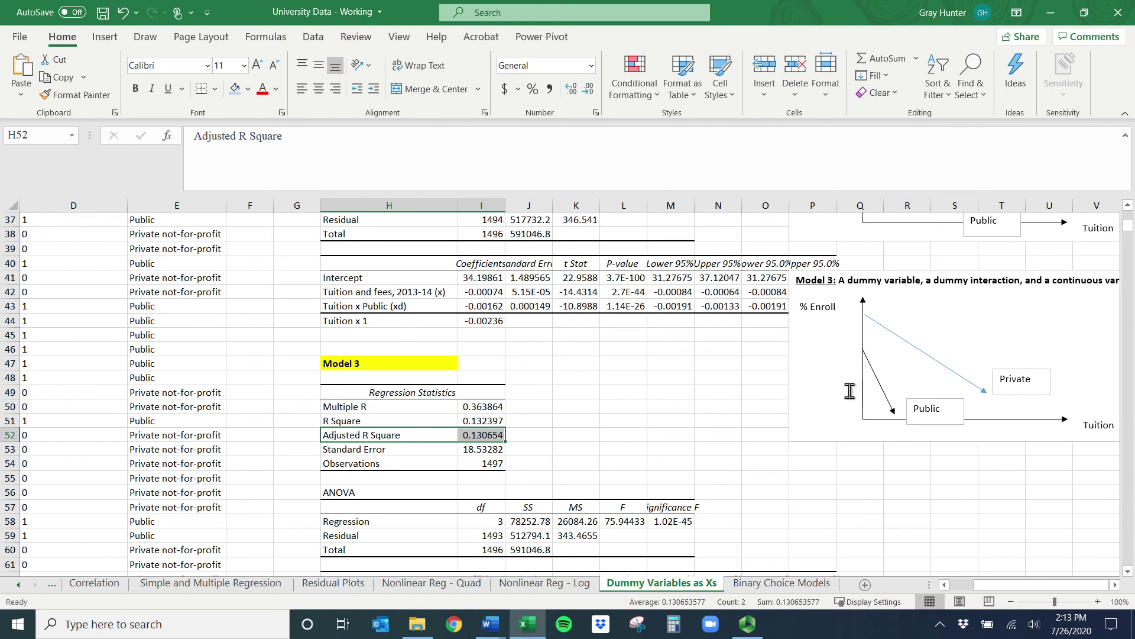
pyautogui.scroll(-3, 438, 494)
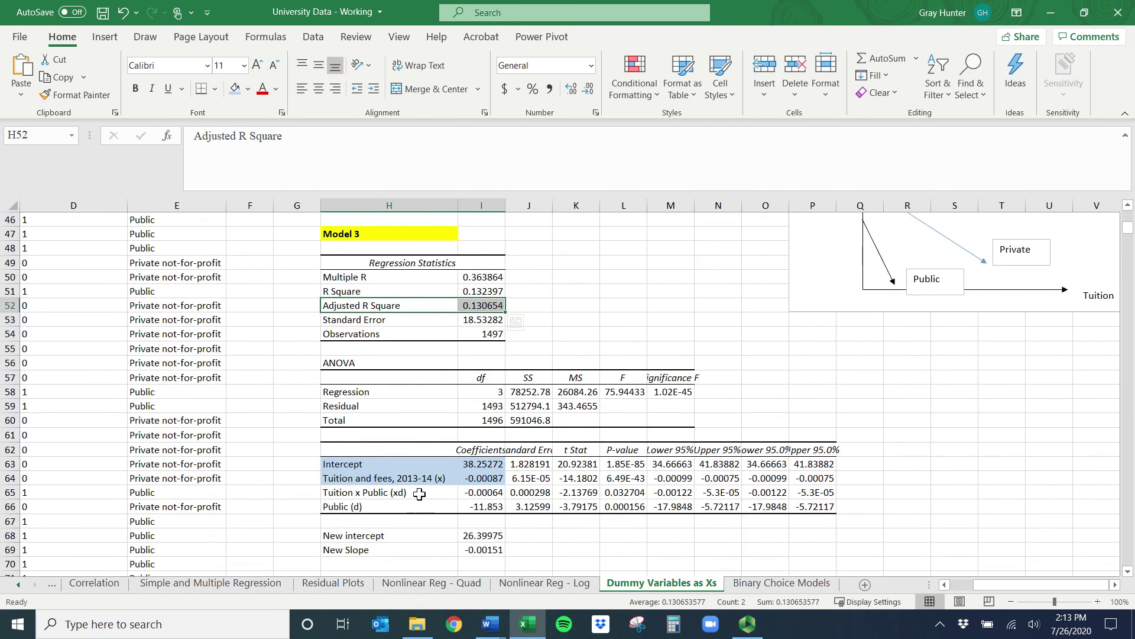
pyautogui.click(348, 478)
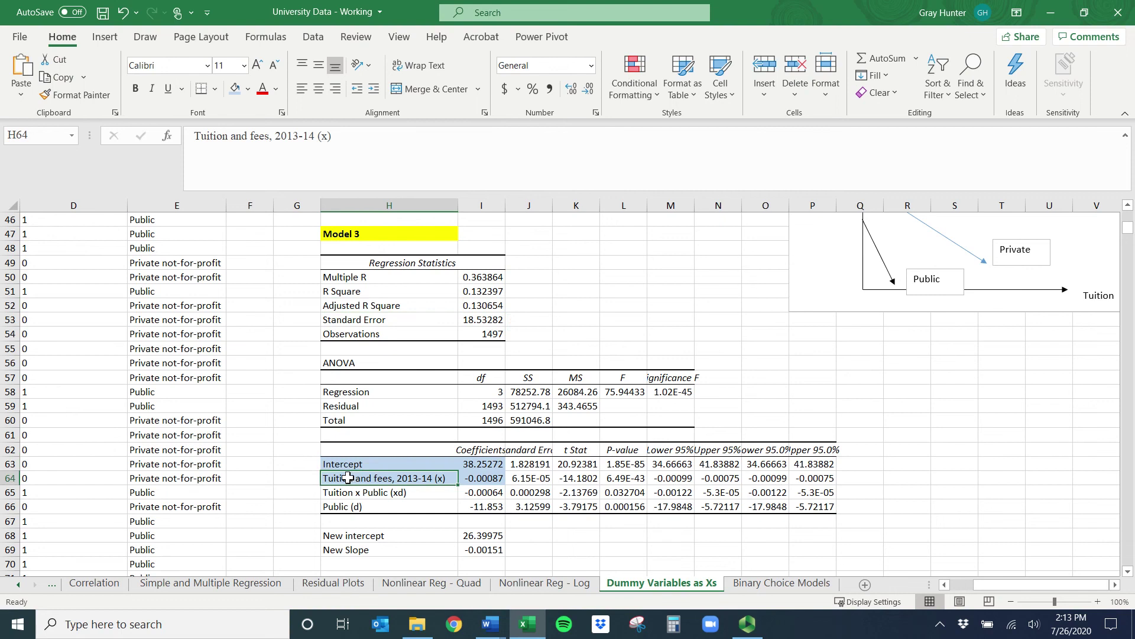
pyautogui.keyDown('ctrl'); pyautogui.click(356, 492); pyautogui.keyUp('ctrl')
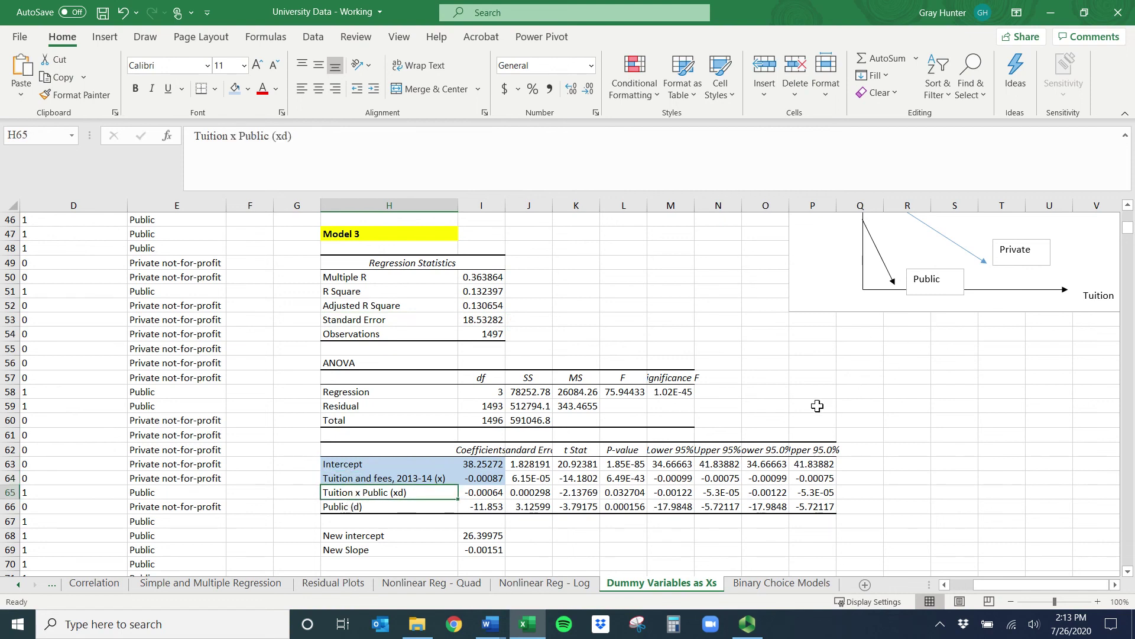
pyautogui.scroll(3, 949, 417)
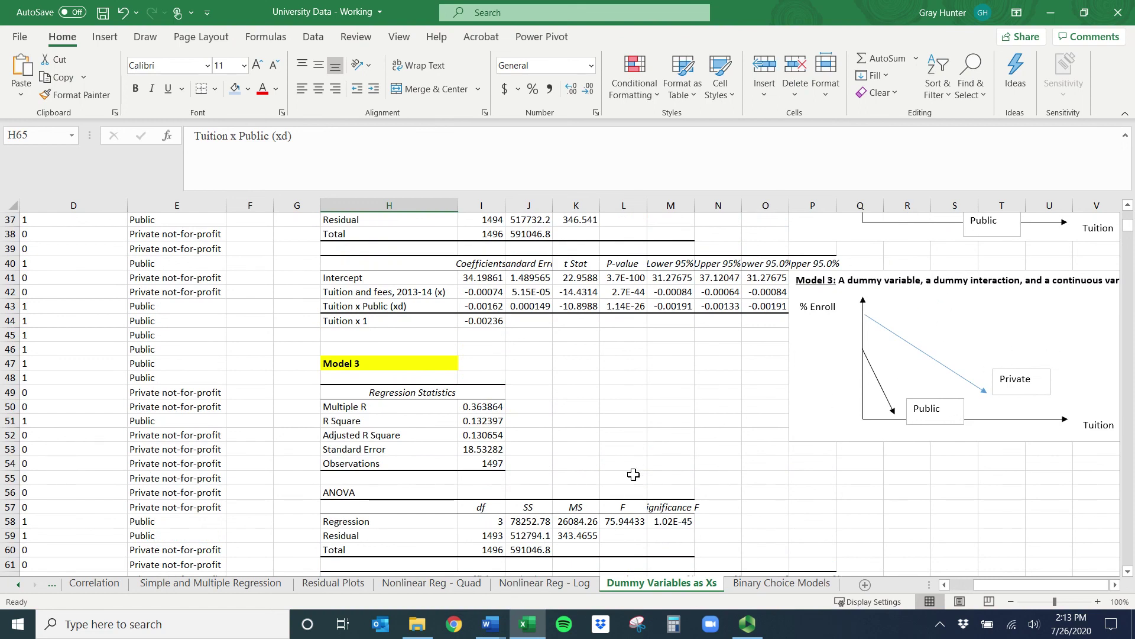
pyautogui.scroll(12, 634, 475)
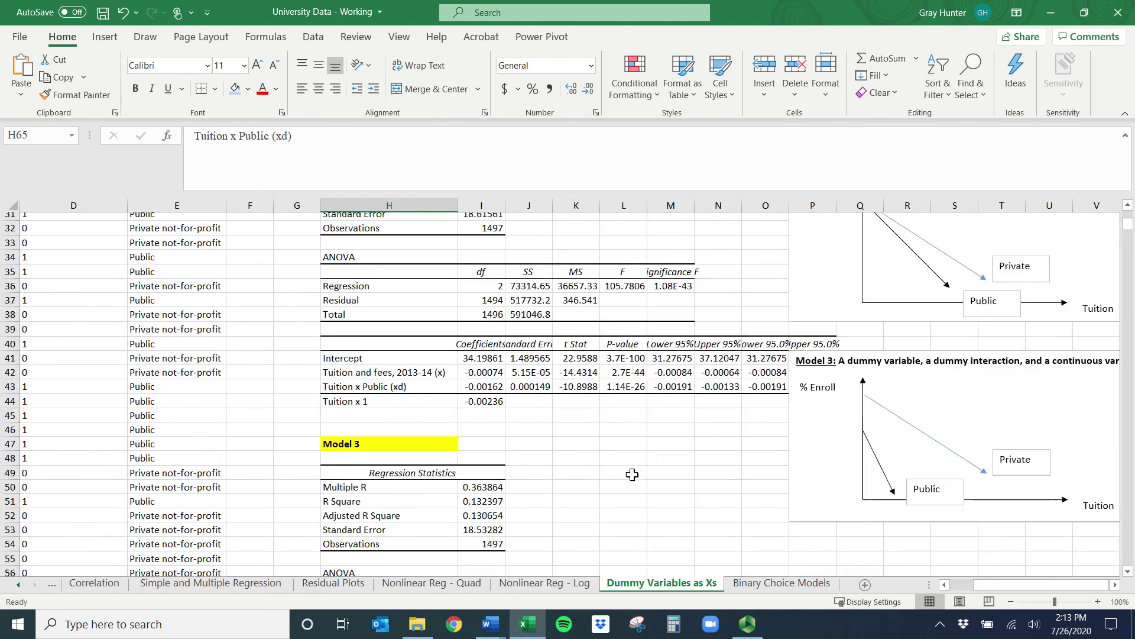
# Review the Model 3 graph and the source data columns, and compare the three models' regression outputs with their Private and Public line graphs.
pyautogui.scroll(-12, 899, 427)
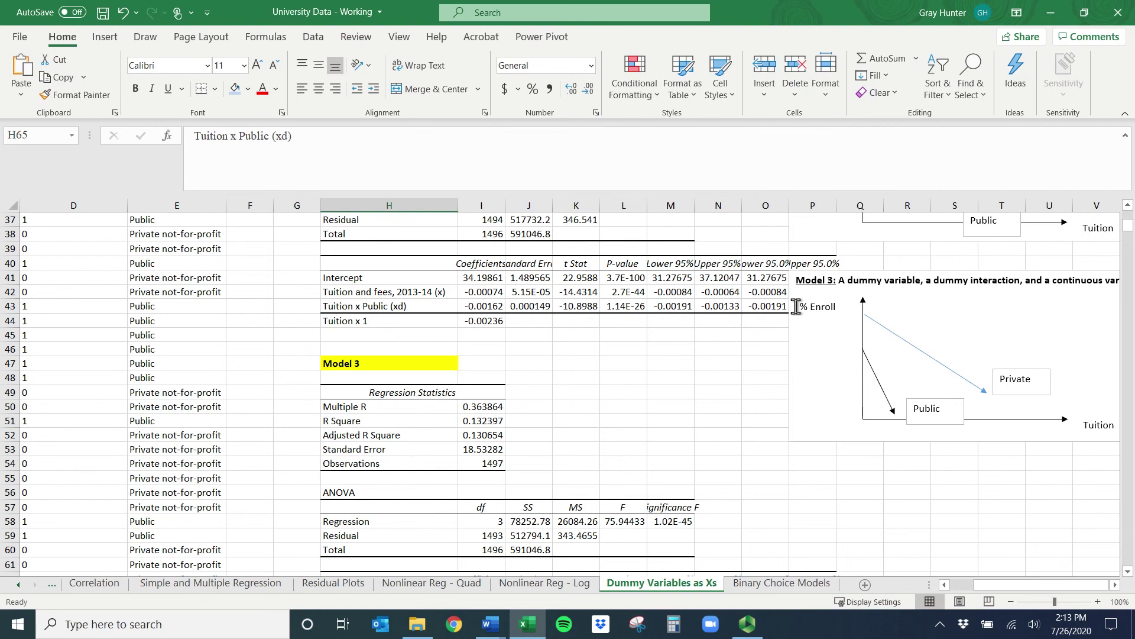
pyautogui.moveTo(796, 307); pyautogui.dragTo(966, 380)
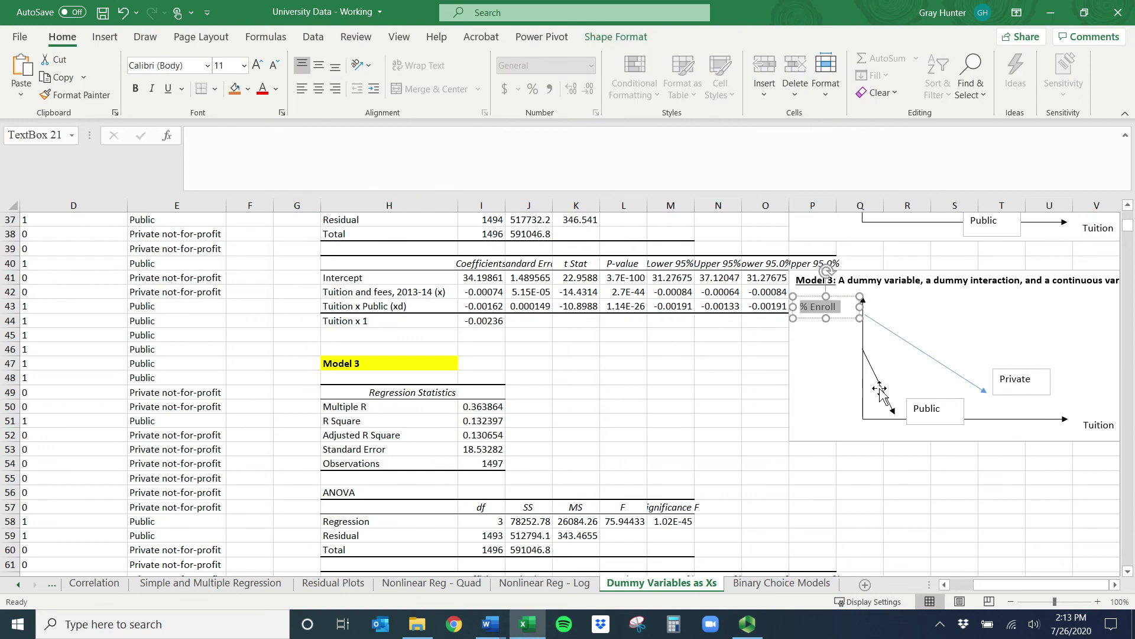
pyautogui.moveTo(1032, 585); pyautogui.dragTo(946, 585)
pyautogui.scroll(12, 464, 353)
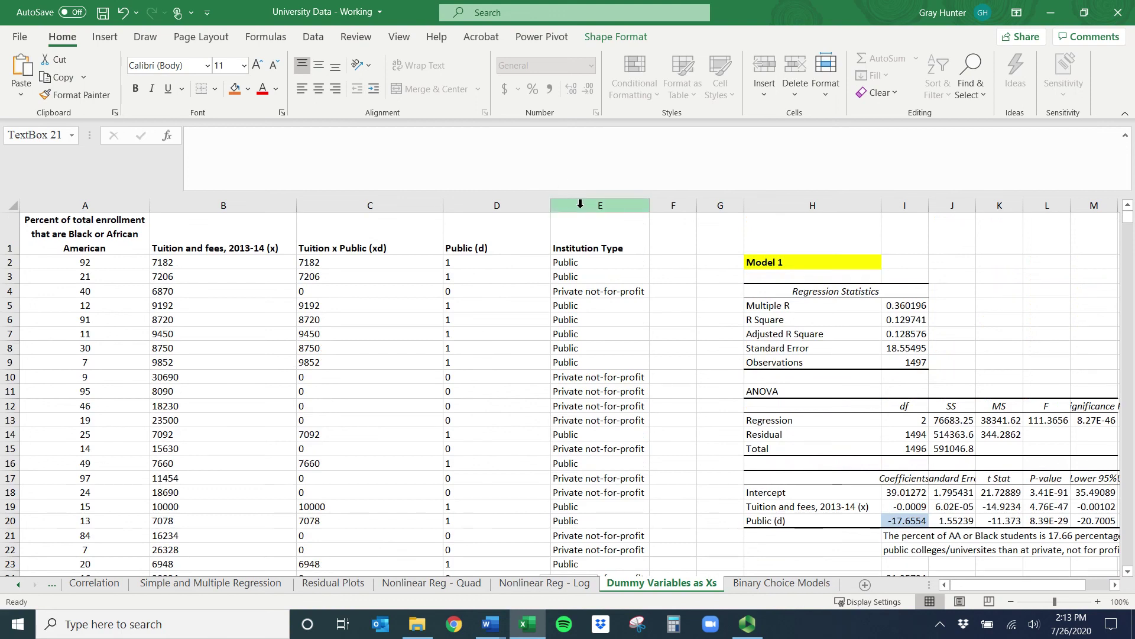
pyautogui.moveTo(1014, 586); pyautogui.dragTo(1032, 586)
pyautogui.scroll(-3, 904, 417)
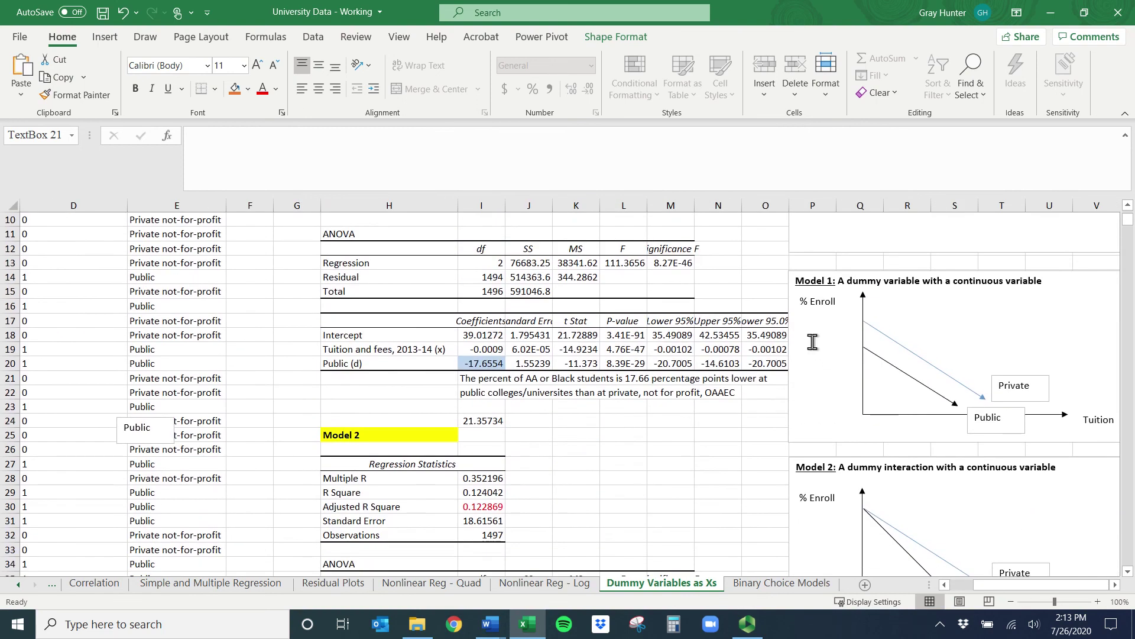
pyautogui.scroll(-3, 806, 352)
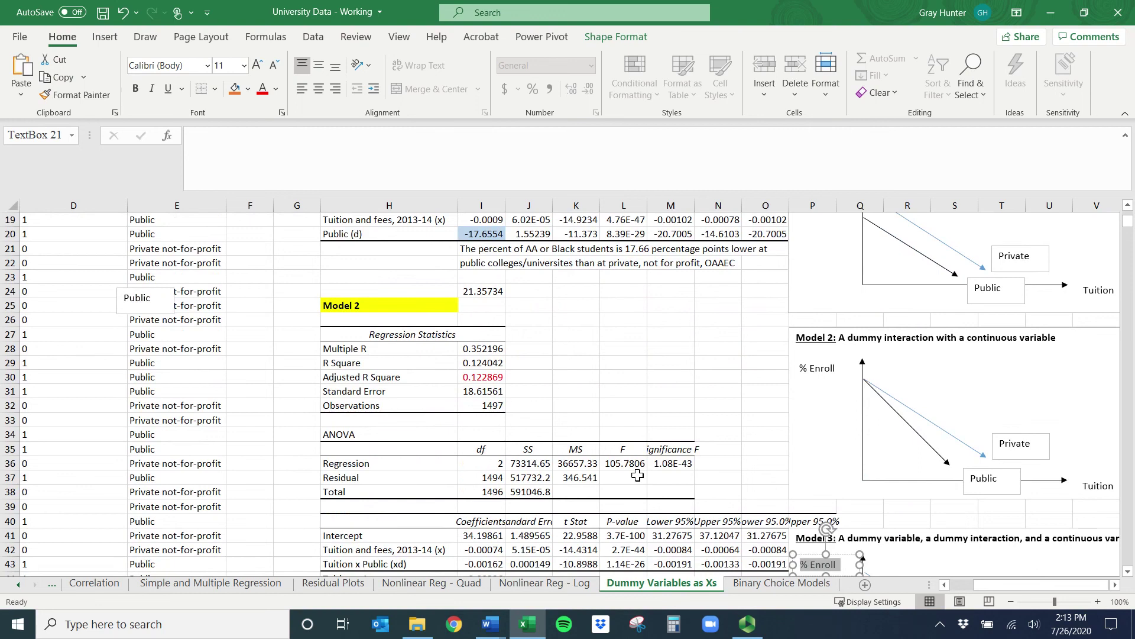
pyautogui.scroll(-3, 631, 482)
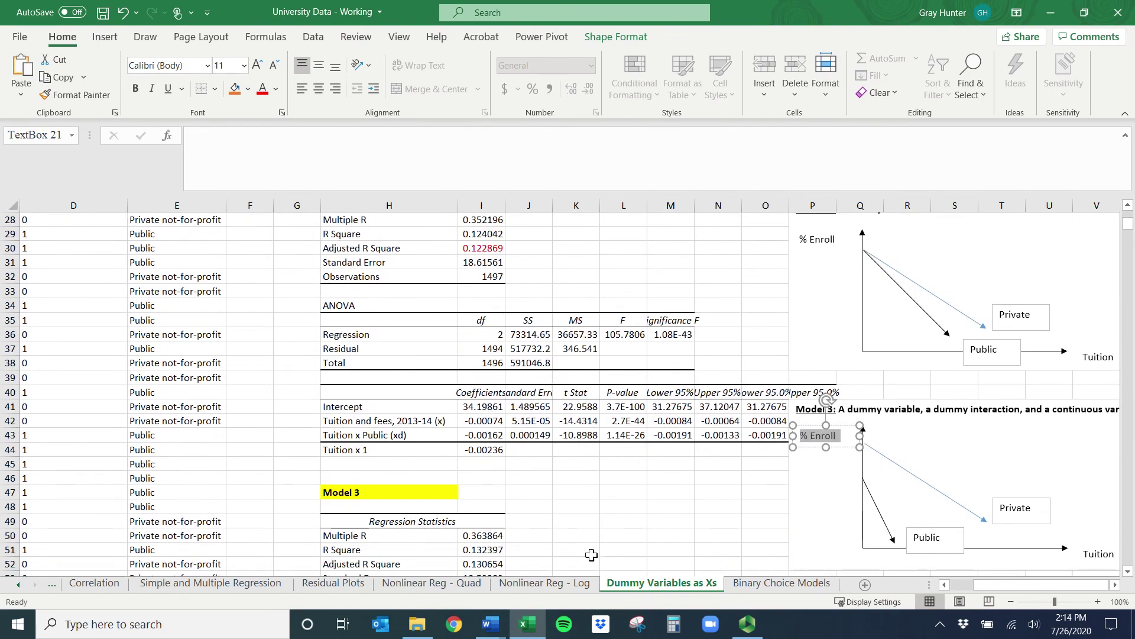